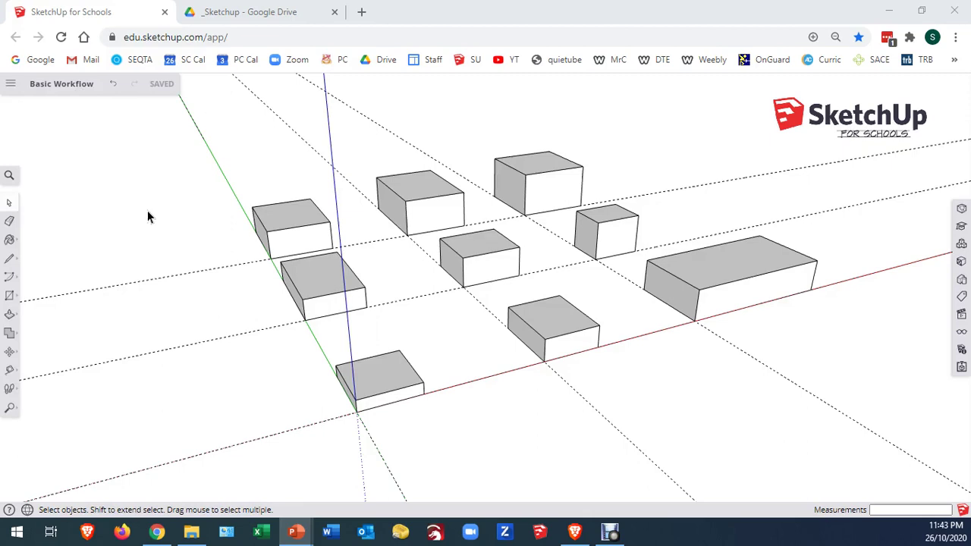
Step: Read the Instructor's guidance on the Line, Select and Eraser tools
left_click(384, 376)
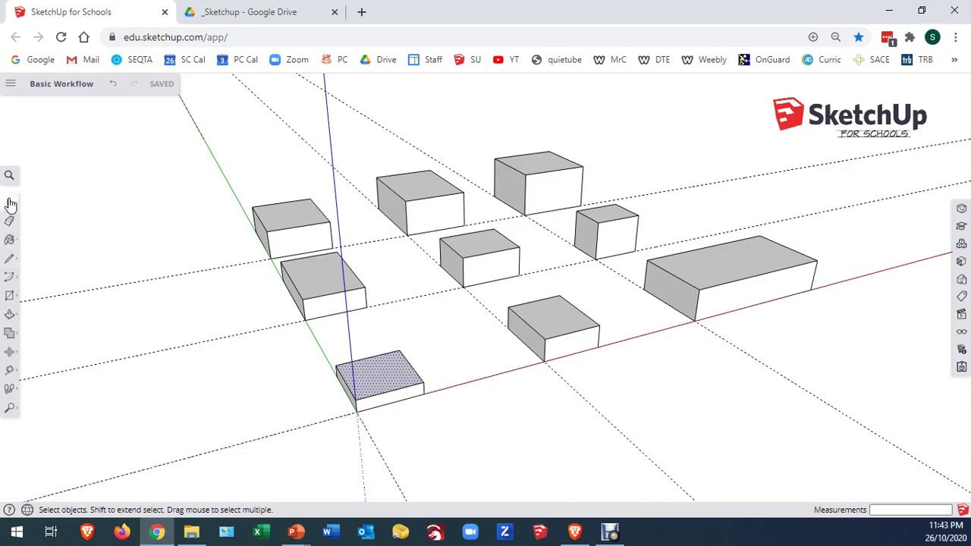
left_click(10, 263)
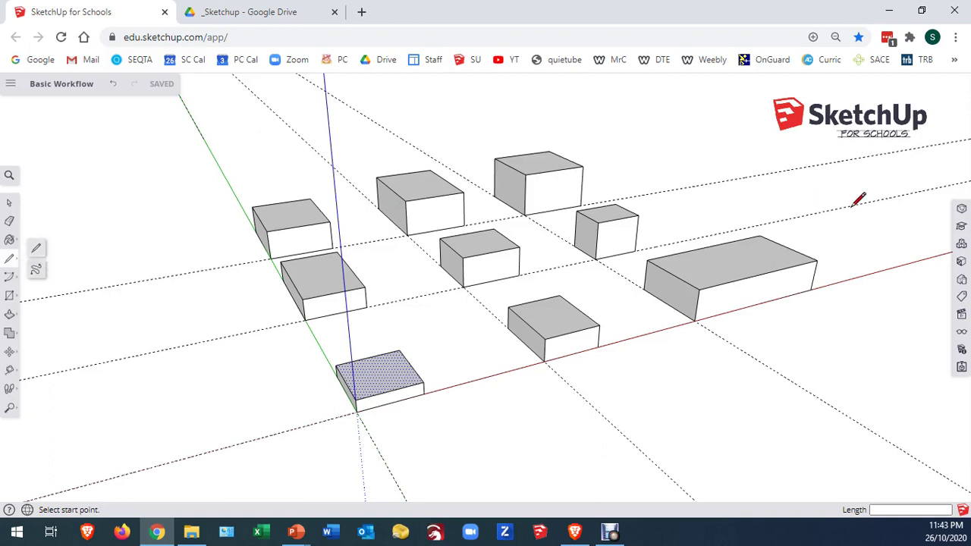
left_click(961, 227)
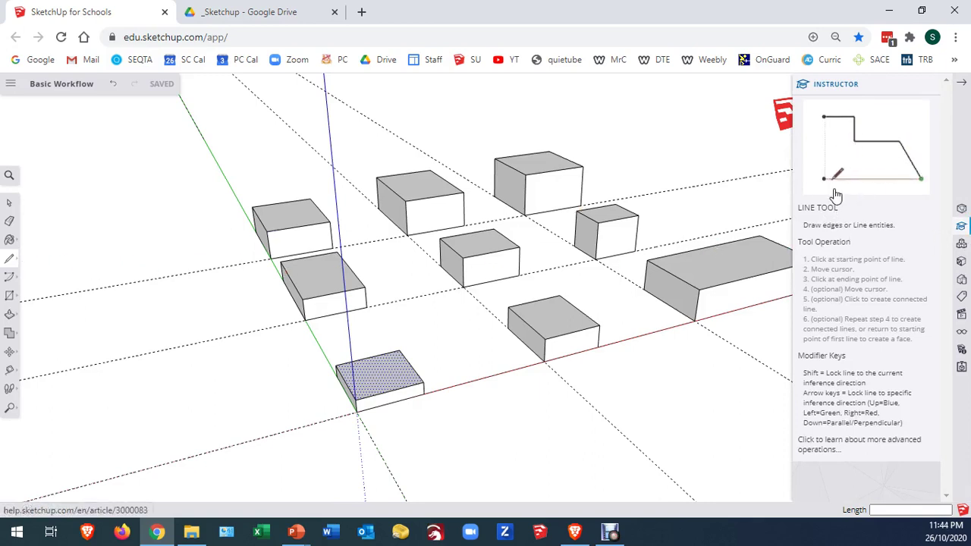
left_click(11, 204)
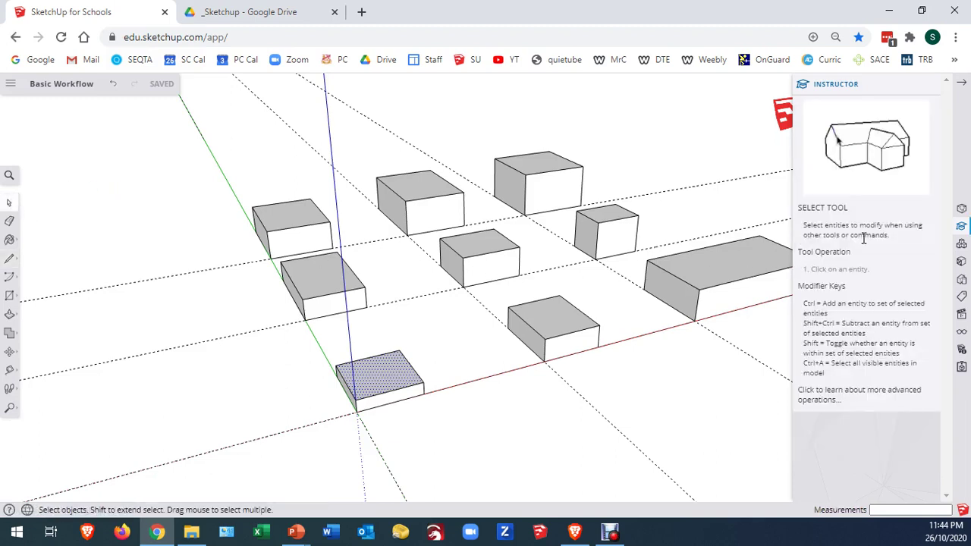
left_click(11, 222)
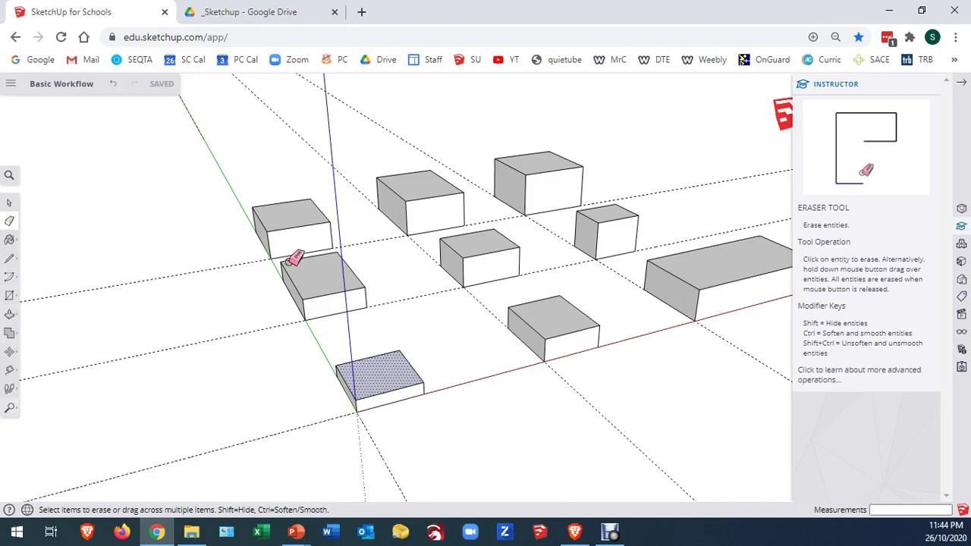
left_click(9, 203)
left_click(930, 85)
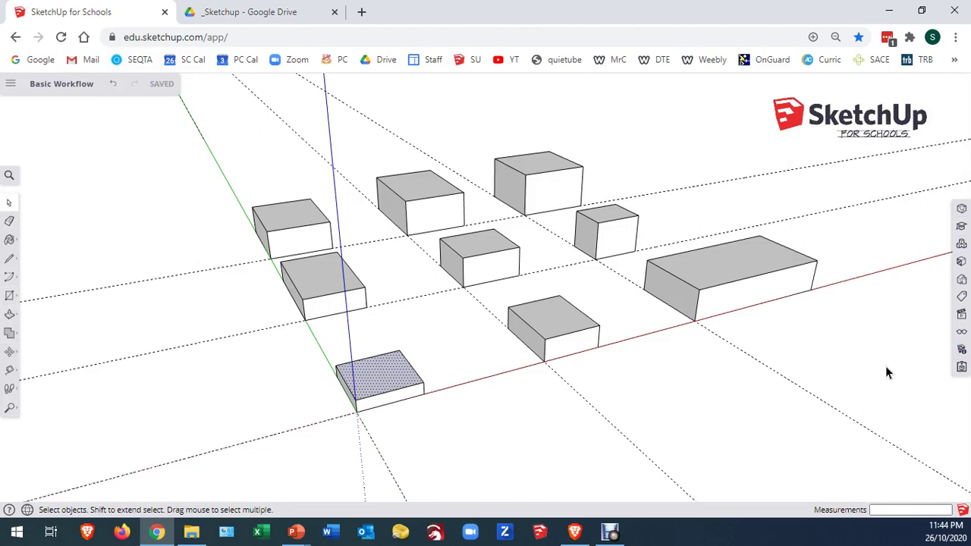
Step: Draw a 2 Point Arc half circle with a 25 mm bulge across the top face of the block at the origin
left_click(10, 283)
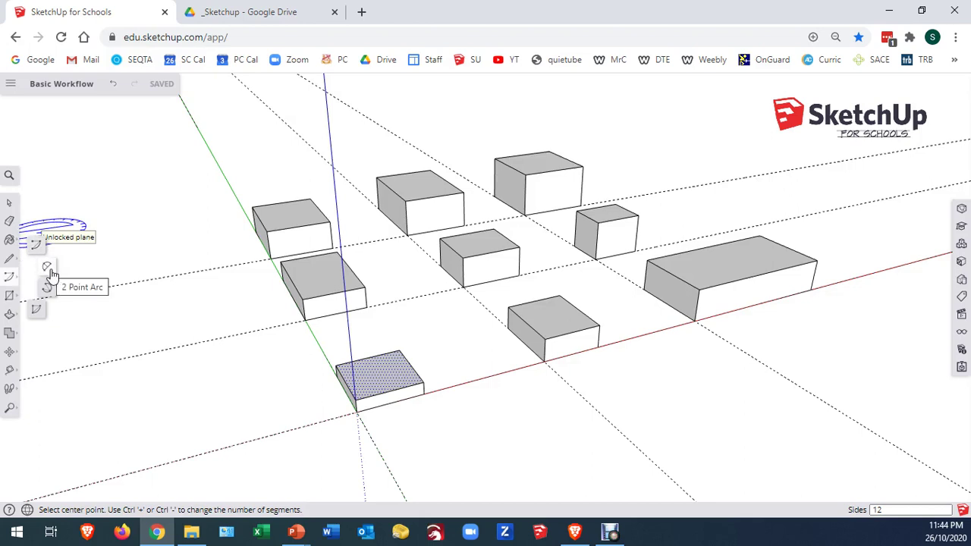
left_click(46, 270)
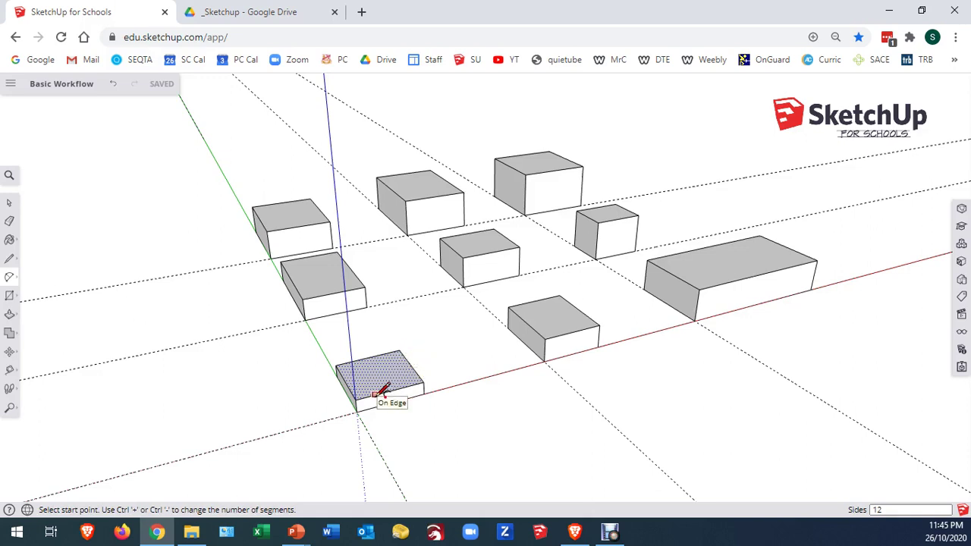
scroll(380, 391, "up", 4)
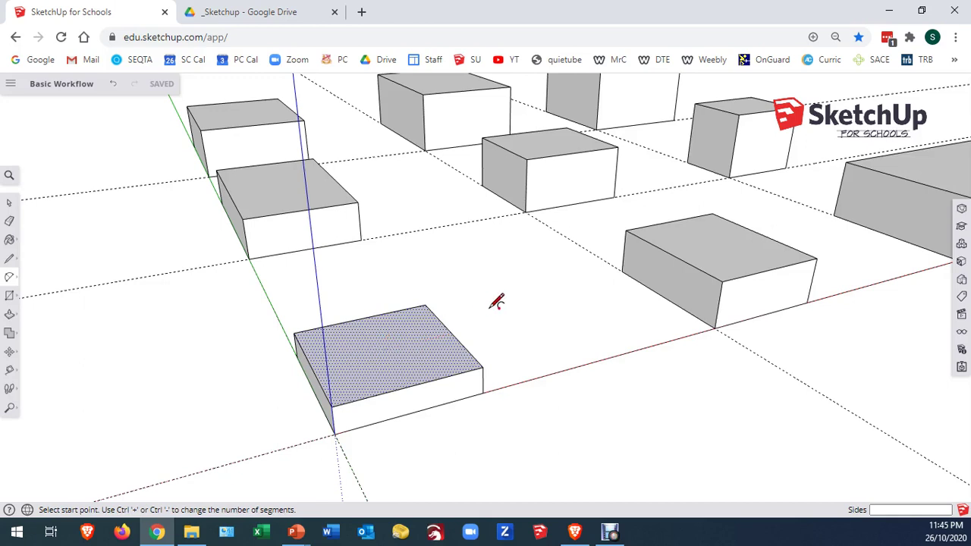
left_click(451, 334)
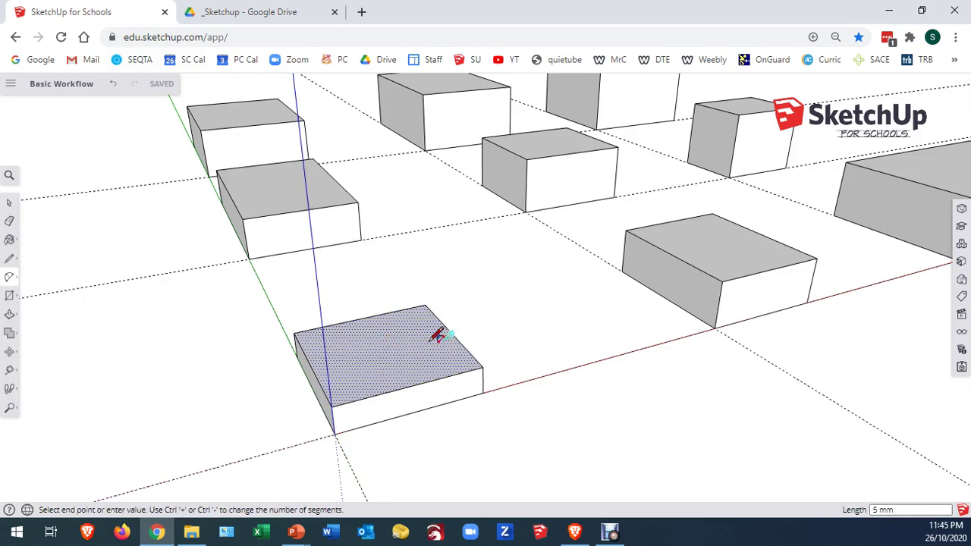
left_click(313, 365)
left_click(313, 365)
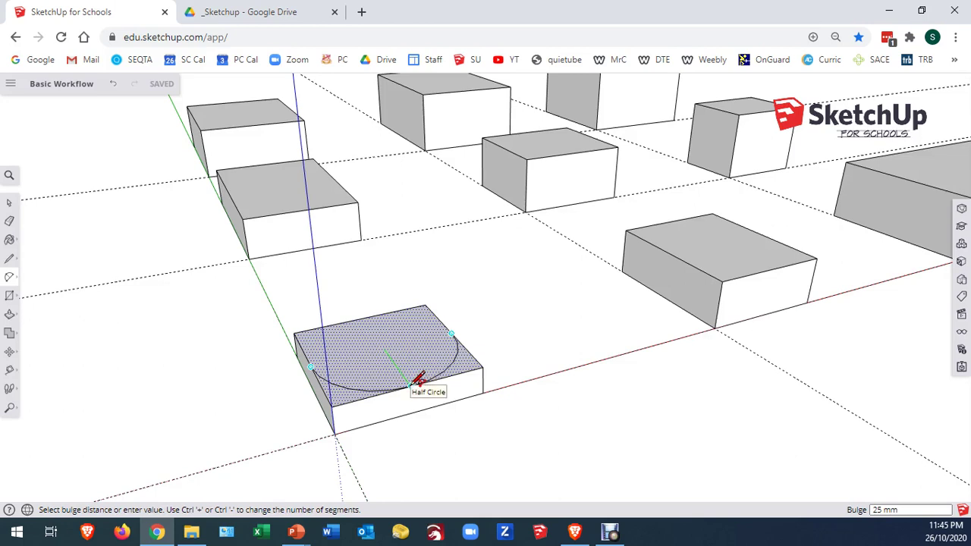
left_click(414, 383)
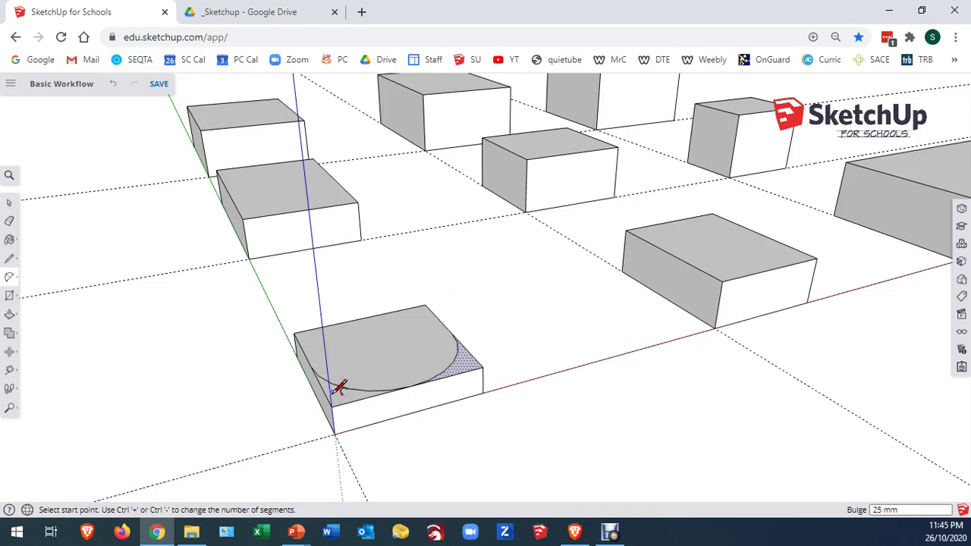
Step: Push both corner faces outside the arc down 10 mm to round off the front of the block at the origin
left_click(9, 317)
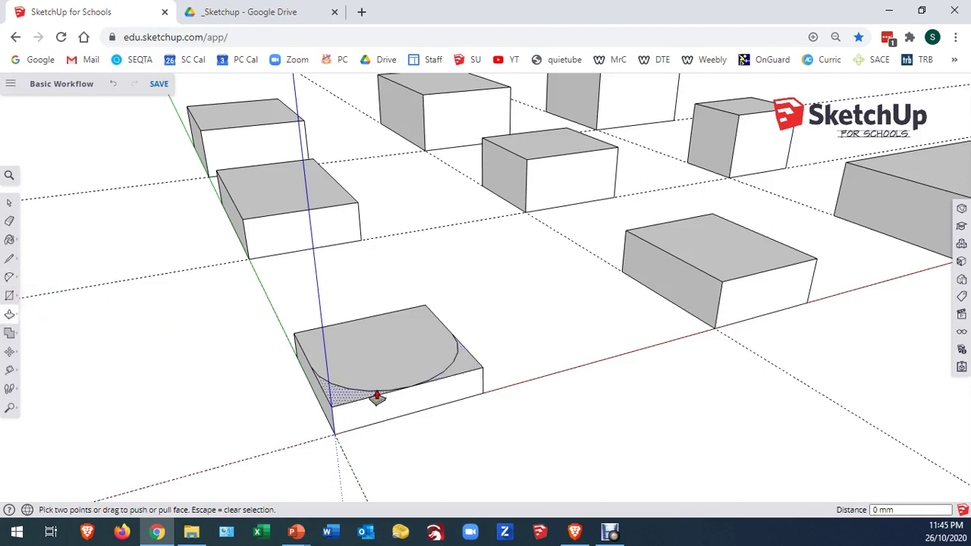
left_click_drag(345, 402, 343, 440)
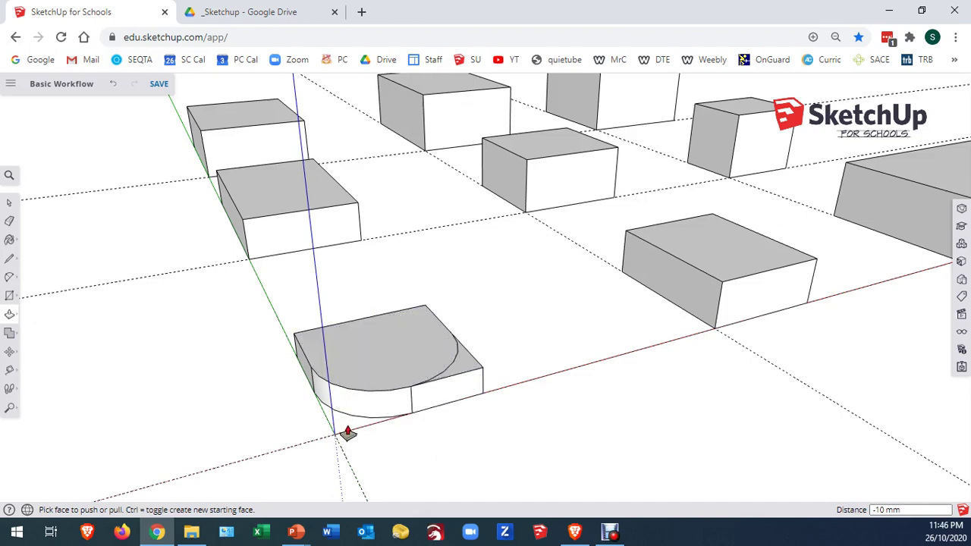
left_click_drag(463, 370, 461, 415)
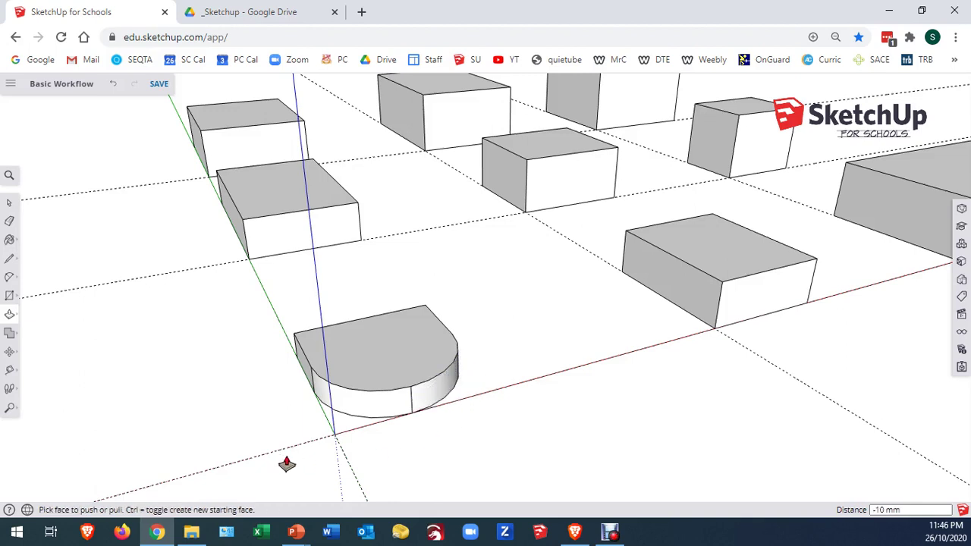
left_click(9, 204)
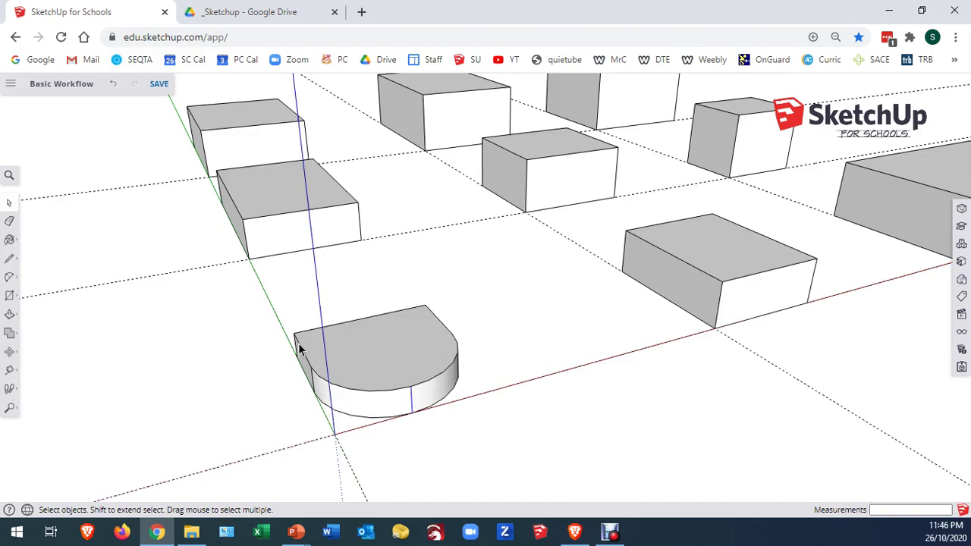
Step: Draw a half-circle arc with a 25 mm bulge between the side edges of the second block along the red axis
scroll(682, 243, "up", 3)
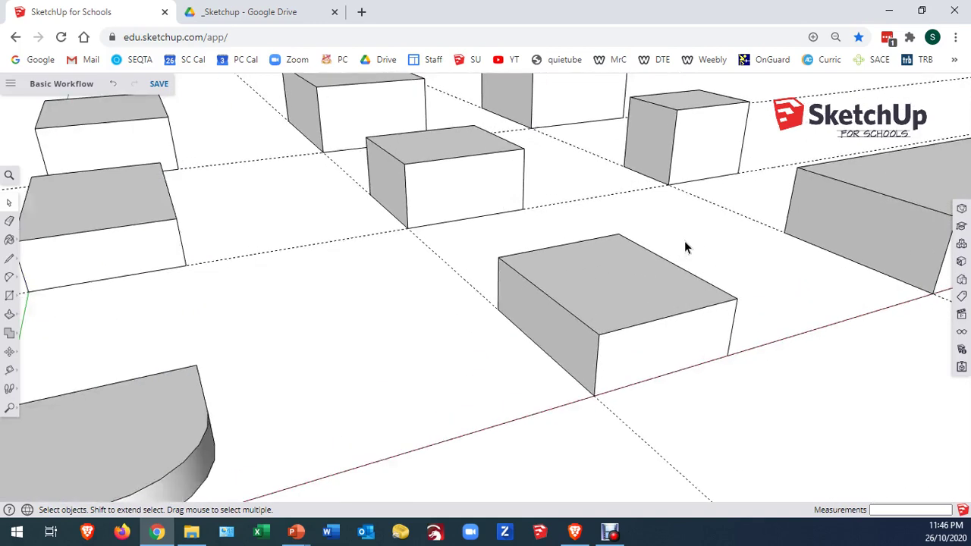
middle_click_drag(692, 245, 648, 299)
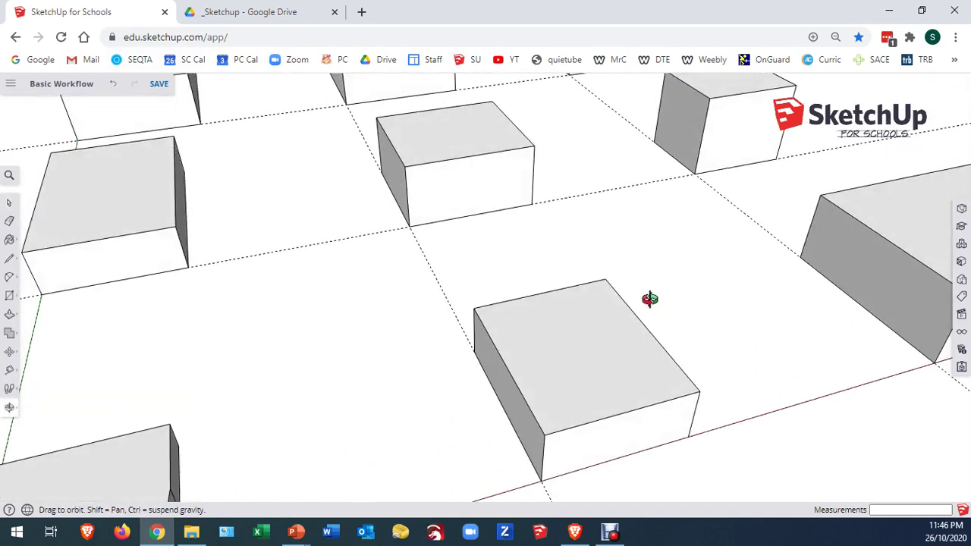
middle_click_drag(543, 300, 503, 245)
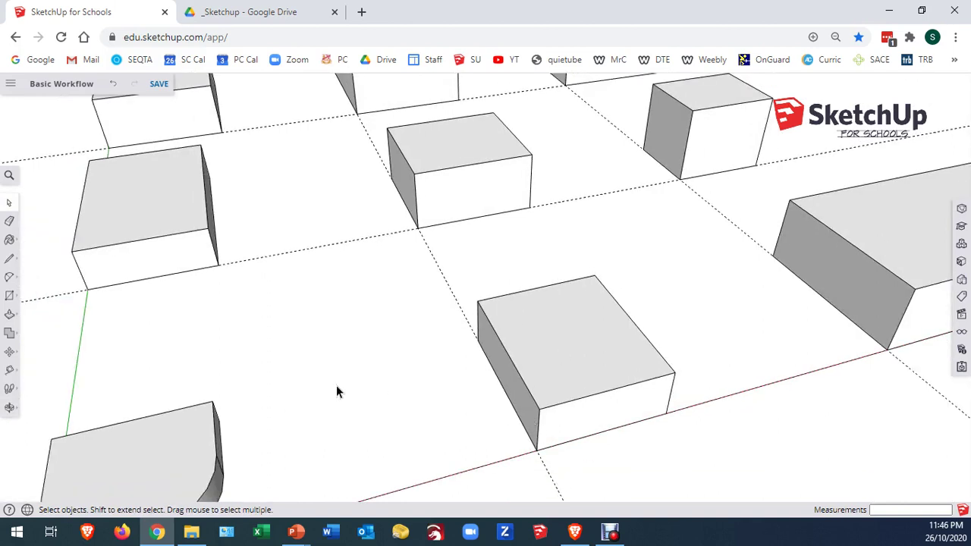
key("c")
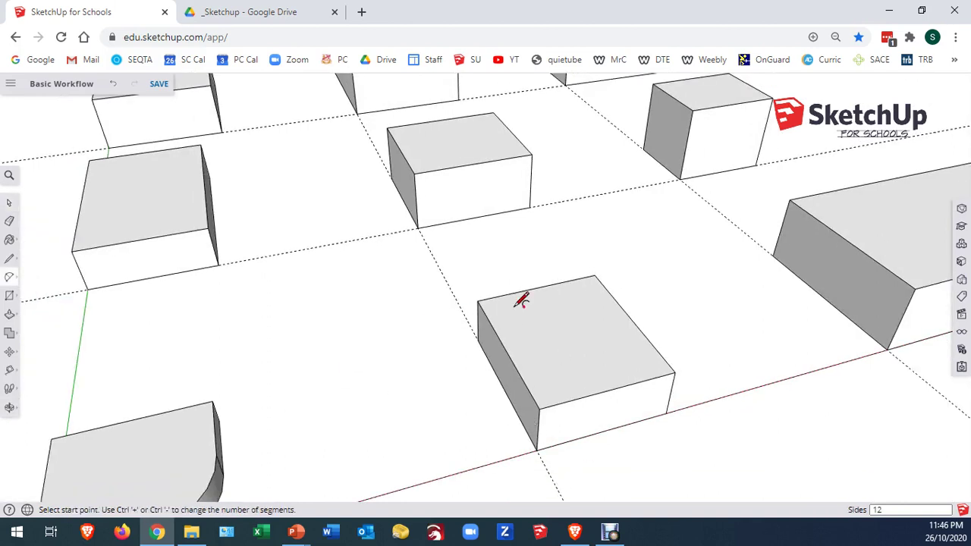
key("l")
left_click(632, 319)
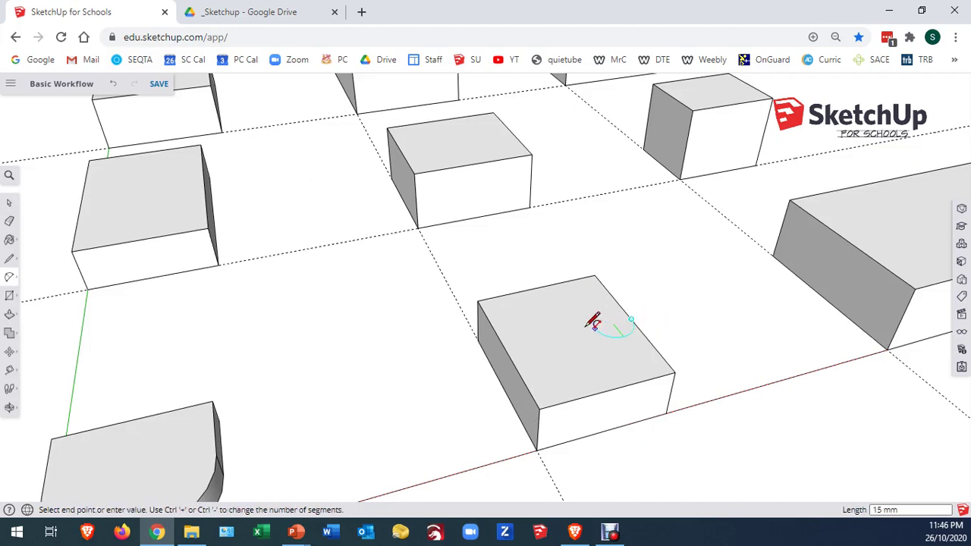
left_click(507, 350)
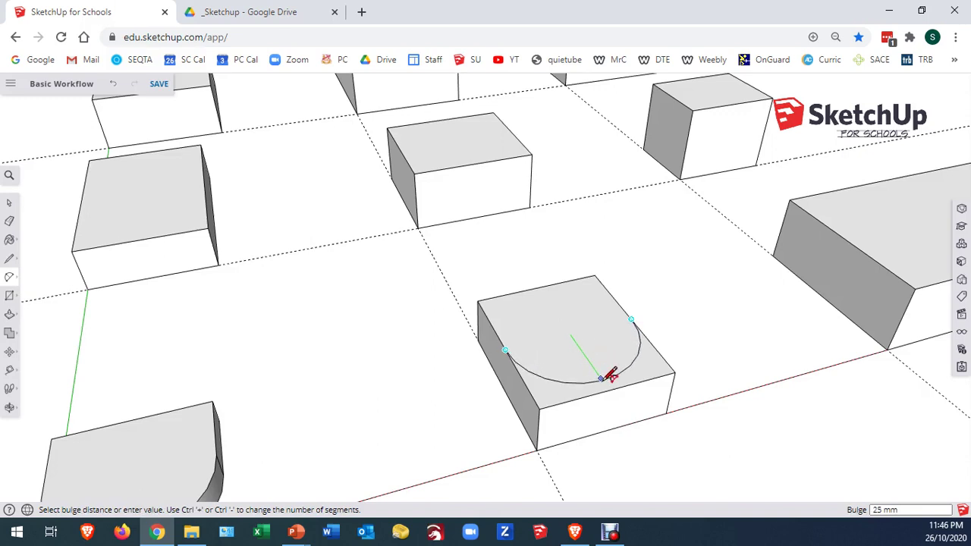
left_click(611, 379)
Step: Push the face outside the arc down 20 mm to round off the front of the second block
left_click(9, 204)
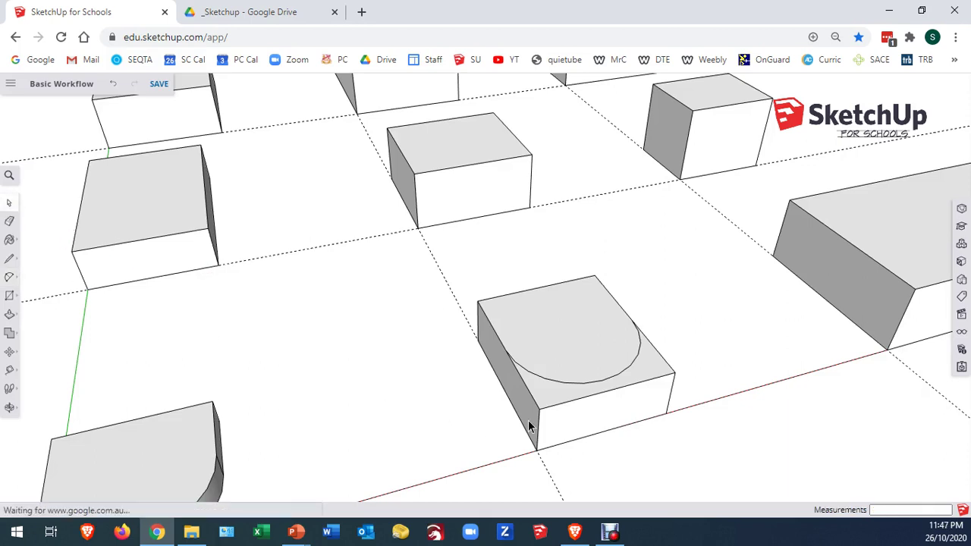
left_click(546, 329)
left_click(648, 374)
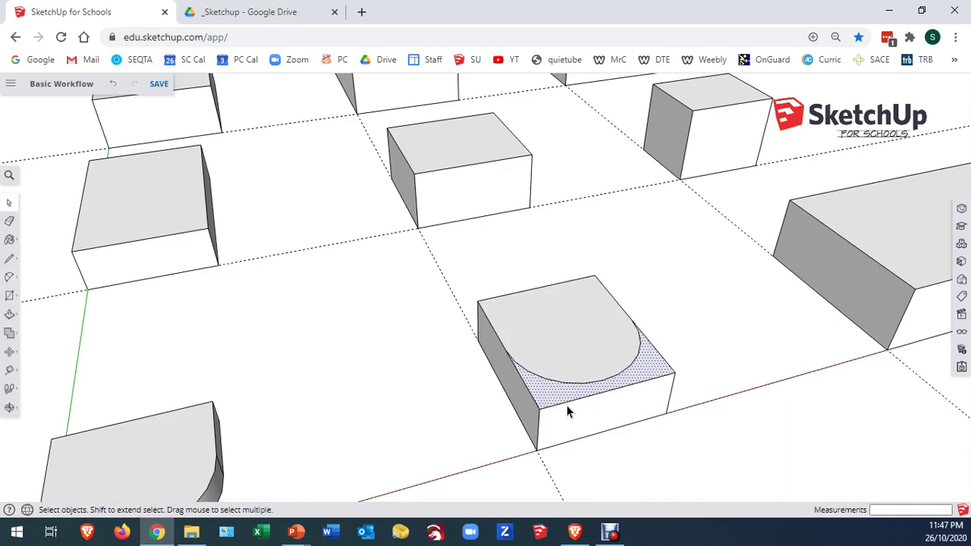
key("p")
left_click_drag(553, 401, 551, 457)
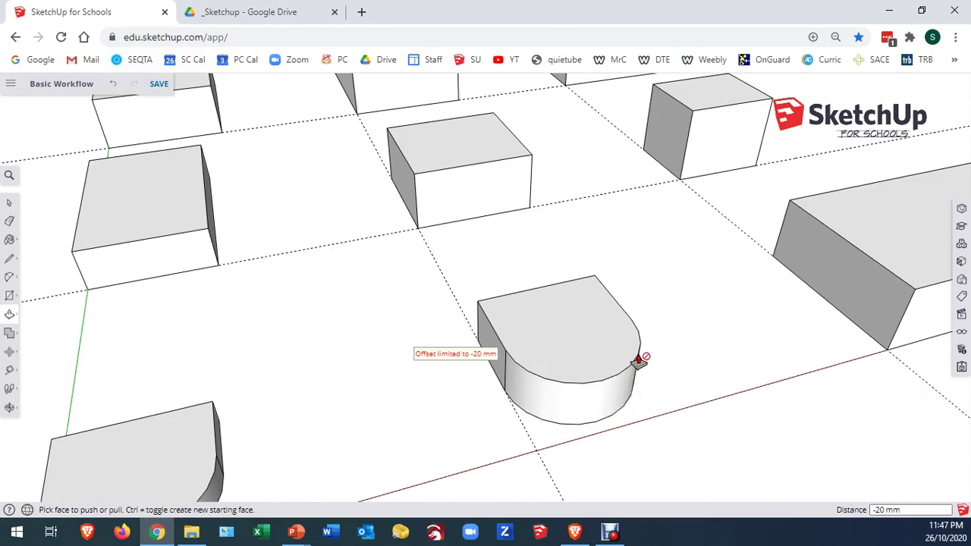
scroll(296, 481, "down", 3)
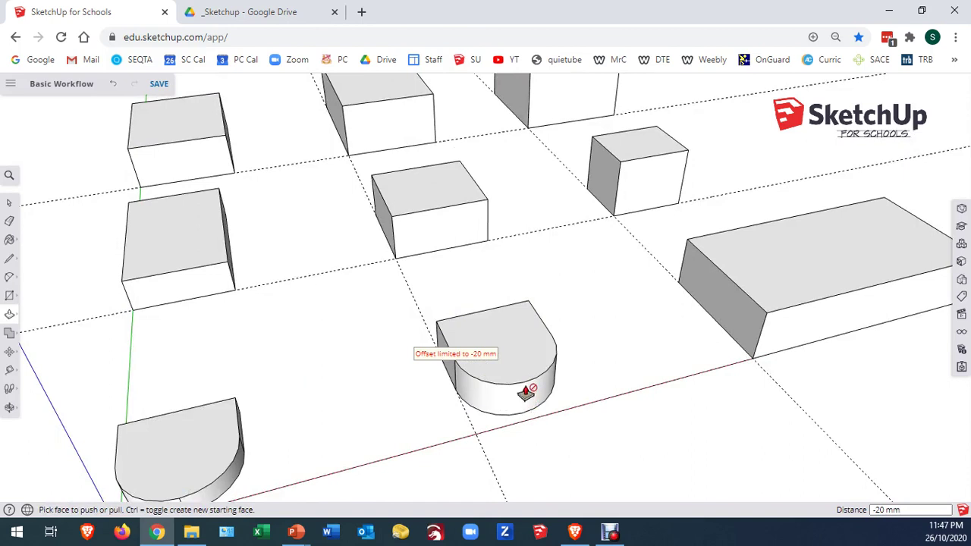
left_click(9, 203)
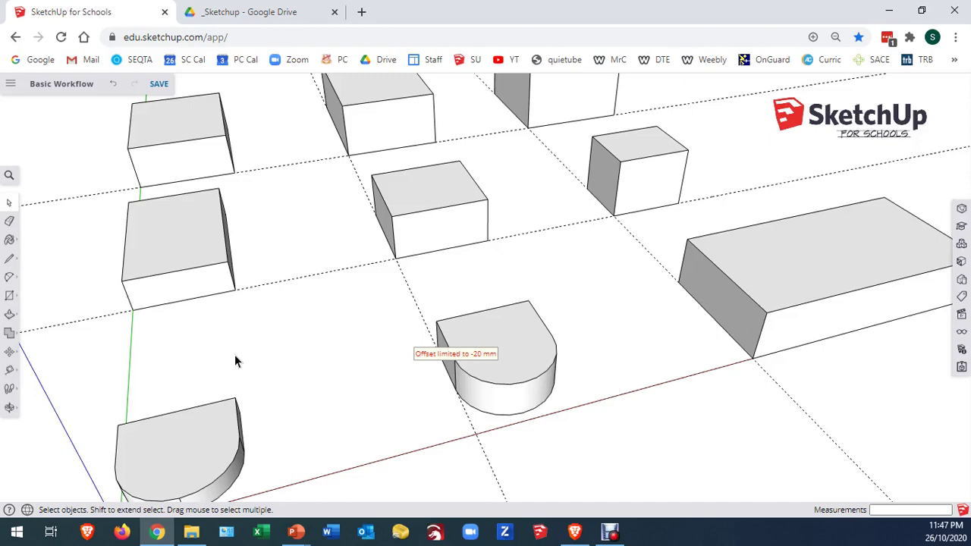
Step: Examine the two rounded blocks by selecting the top face of each one
scroll(516, 277, "down", 2)
scroll(345, 435, "down", 1)
mouse_move(359, 423)
middle_mouse_down()
mouse_move(392, 394)
mouse_move(384, 359)
mouse_move(363, 378)
middle_mouse_up()
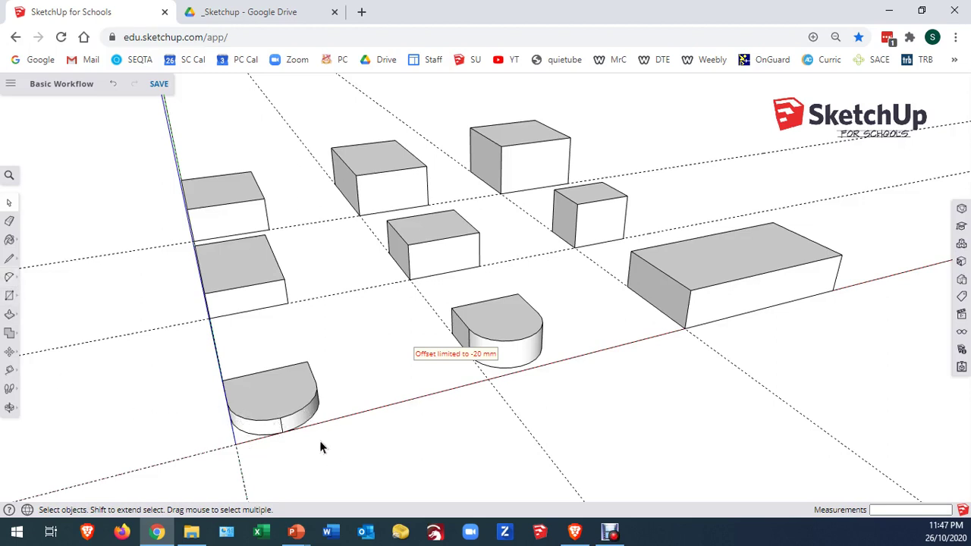
left_click(270, 395)
left_click(500, 327)
middle_click_drag(432, 266, 417, 332)
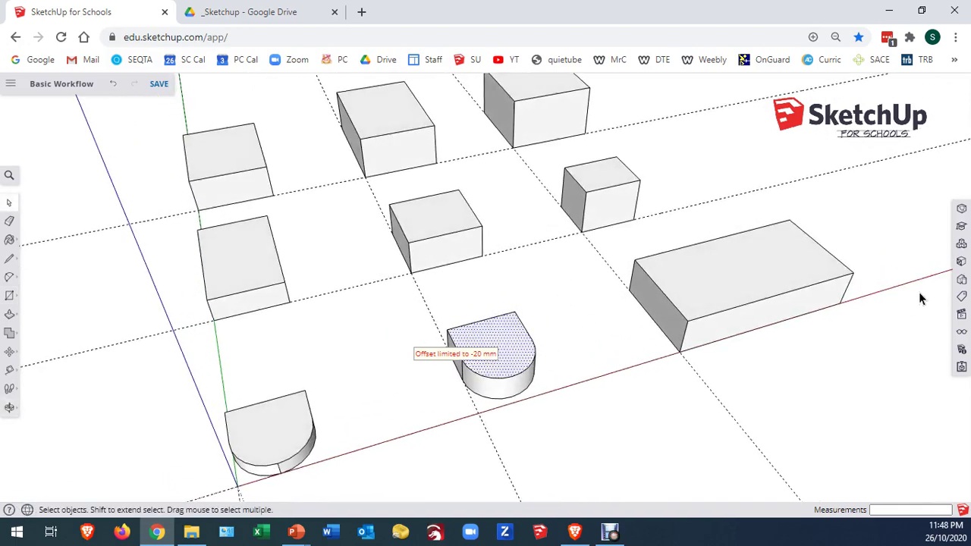
Step: Place a Tape Measure guide 35 mm from the rear top edge, lengthwise through the middle of the long block's top face
scroll(896, 282, "up", 3)
scroll(889, 246, "up", 1)
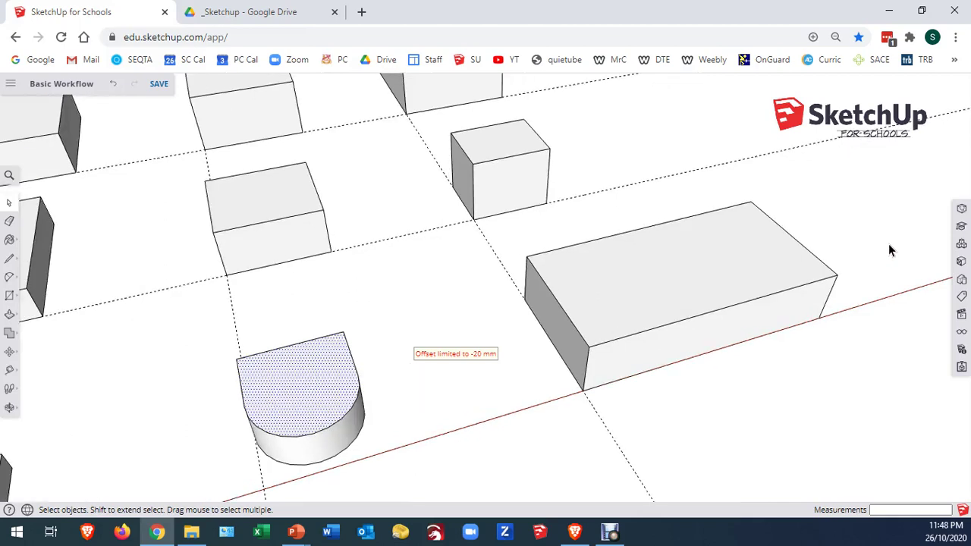
scroll(881, 238, "up", 1)
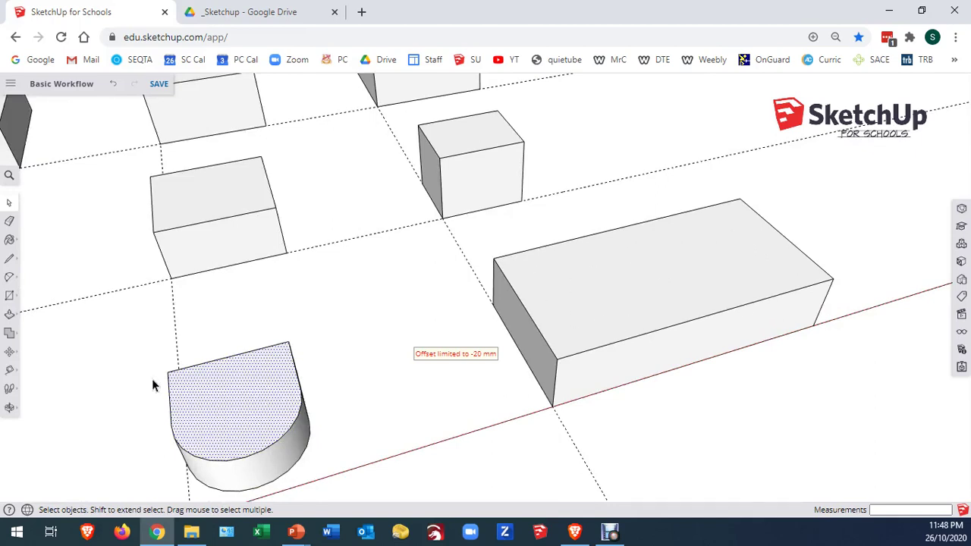
left_click(9, 369)
left_click(43, 340)
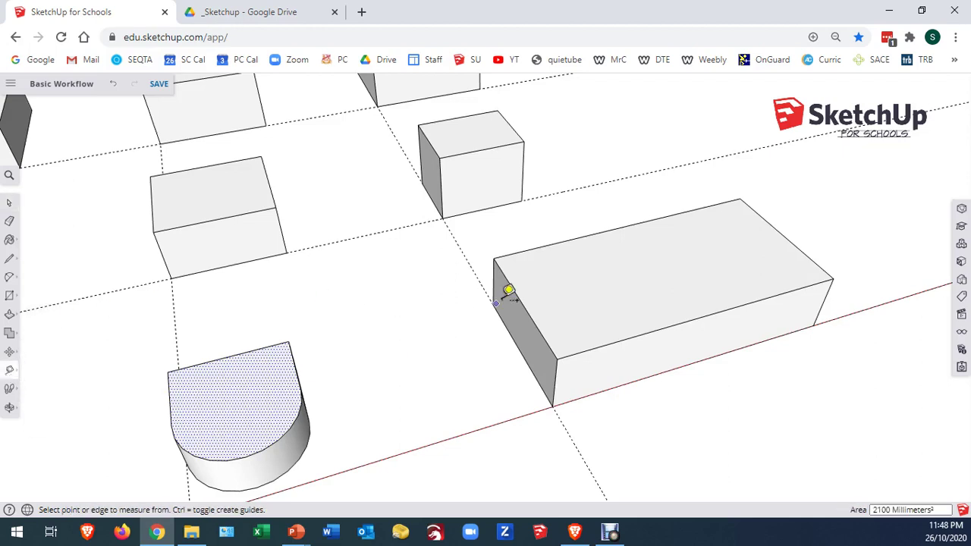
left_click(530, 246)
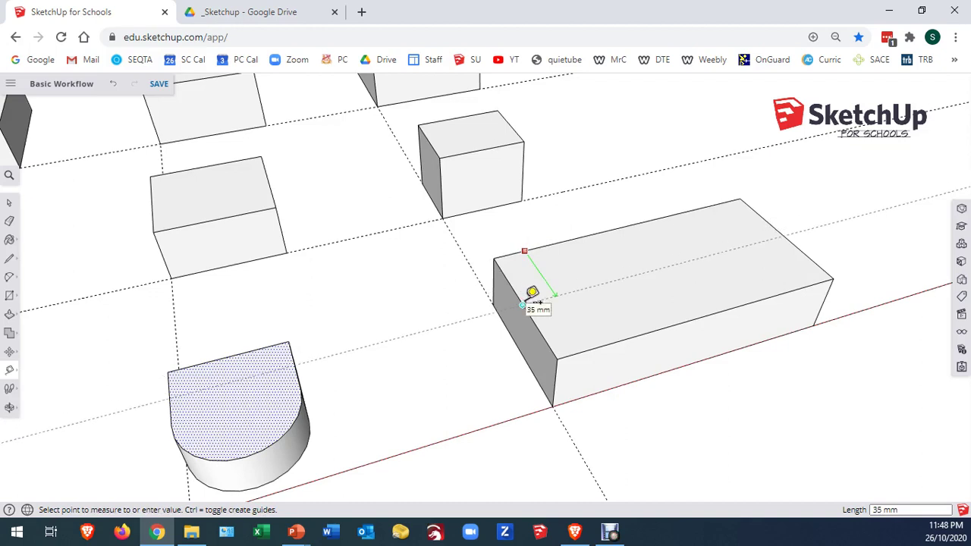
key("Escape")
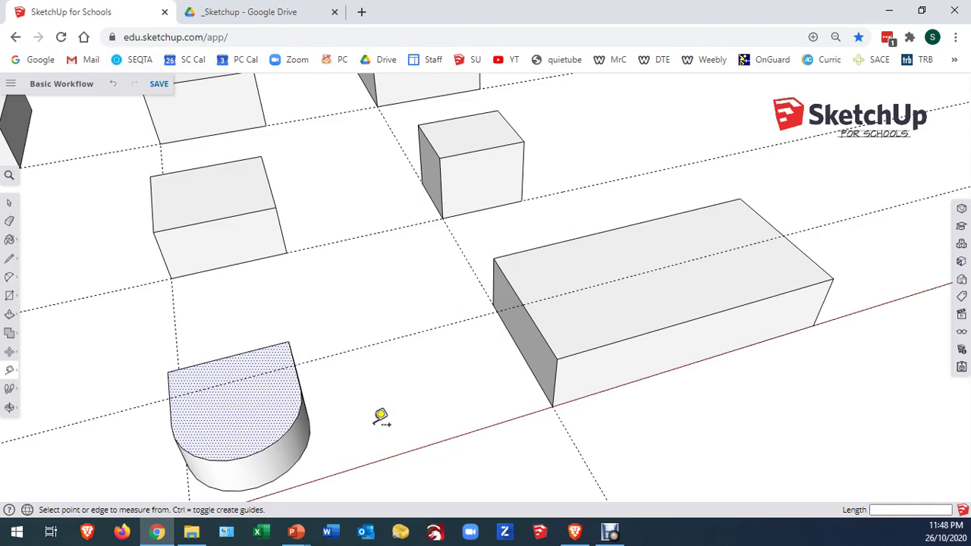
Step: Place two crosswise Tape Measure guides on the long block's top face, each 40 mm in from one of its short ends
left_click(551, 323)
left_click(553, 324)
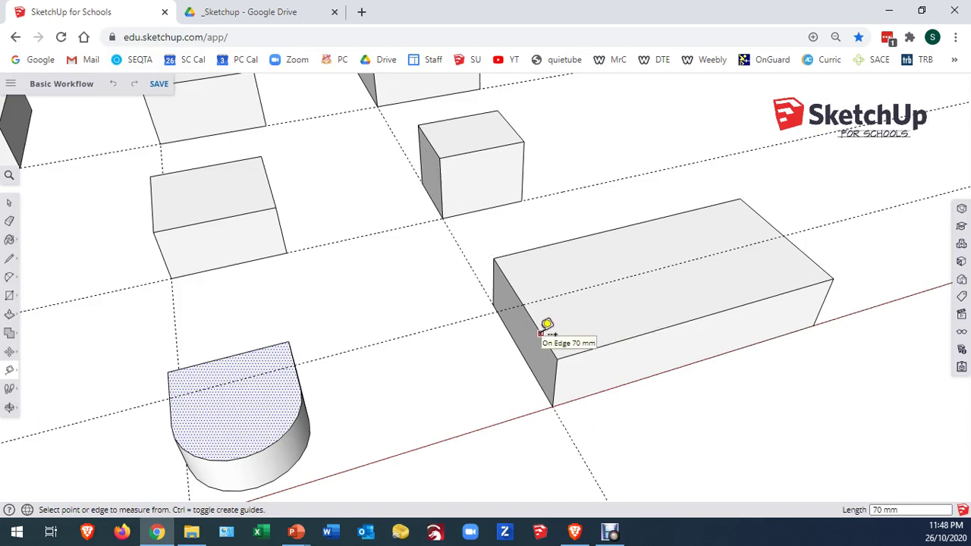
left_click(547, 325)
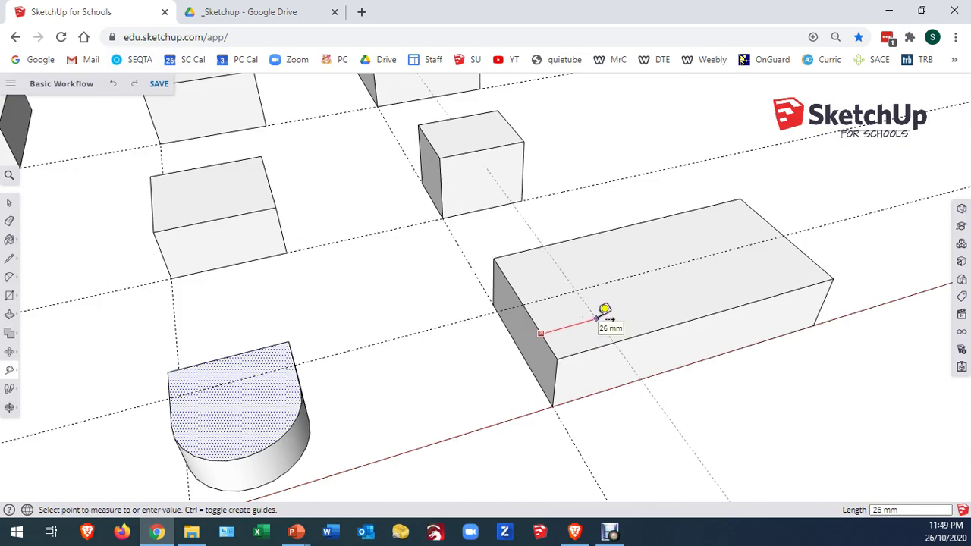
type("40")
key("Return")
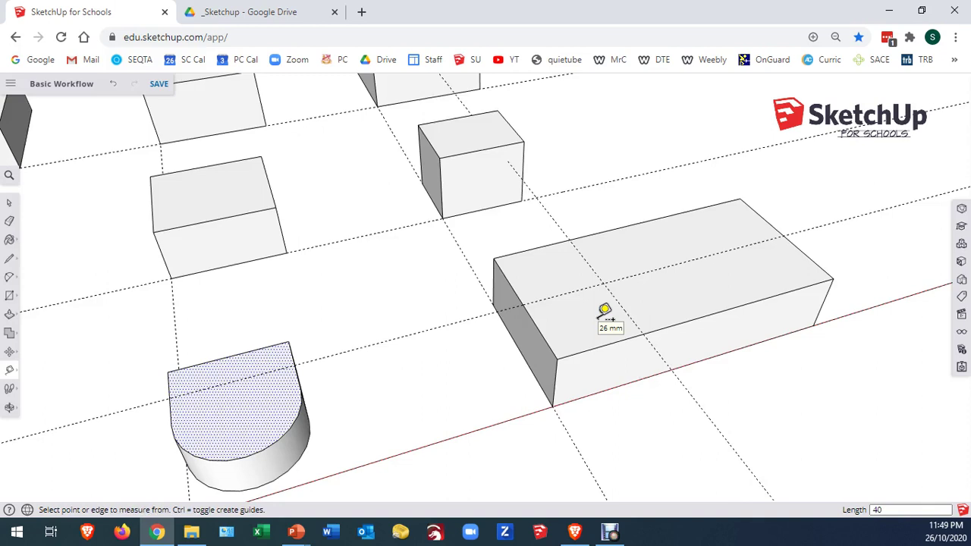
left_click(806, 254)
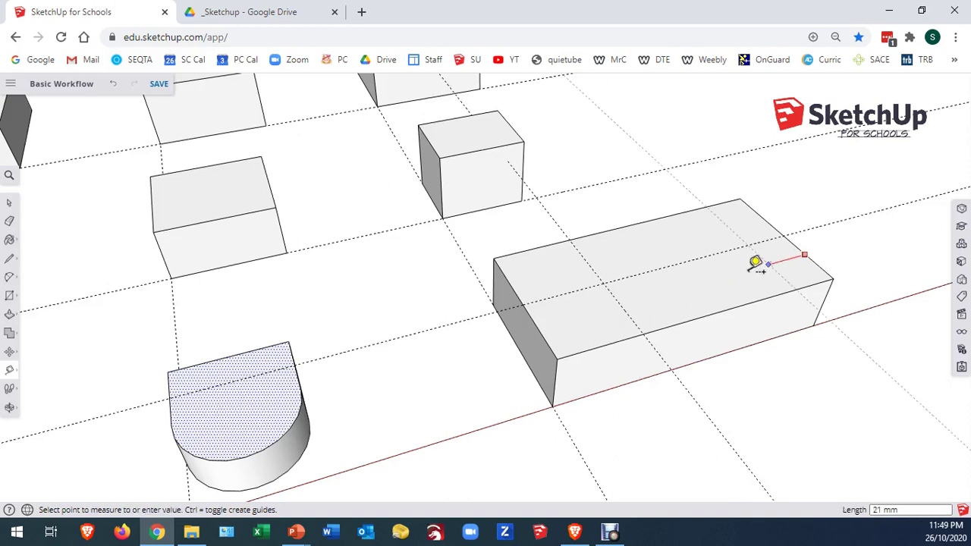
type("40")
key("Return")
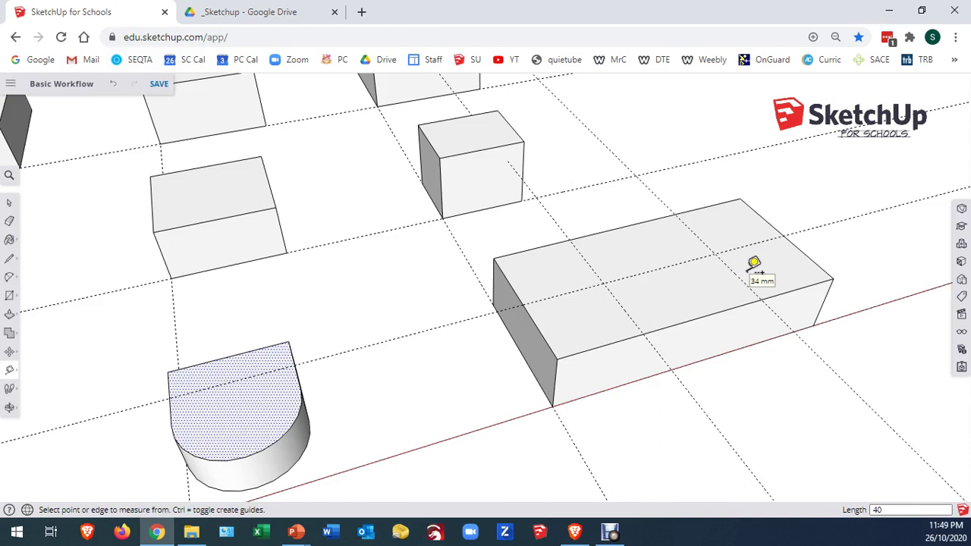
left_click(9, 204)
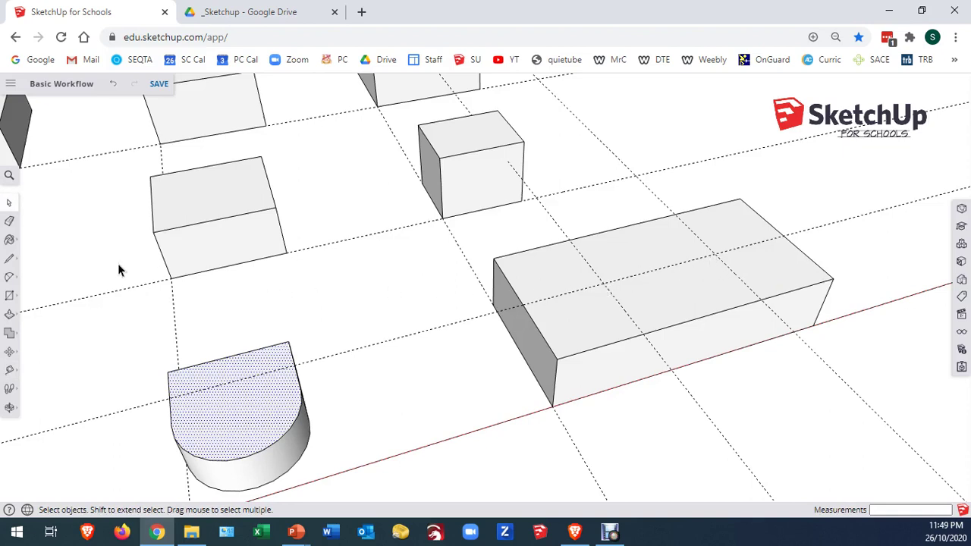
Step: Draw a 24-sided circle with a 20 mm radius at the guide intersection nearer the grid's smaller blocks on the long block's top face
left_click(10, 296)
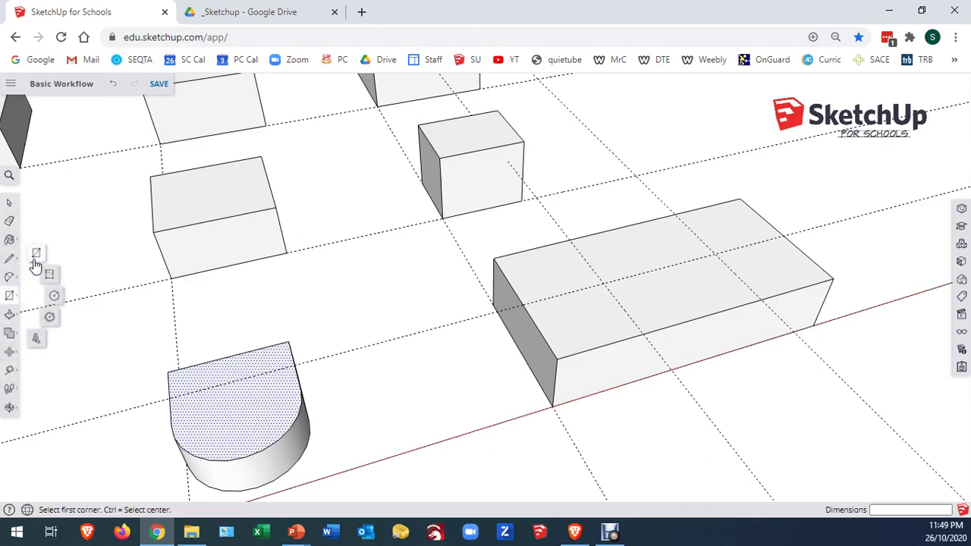
mouse_move(50, 267)
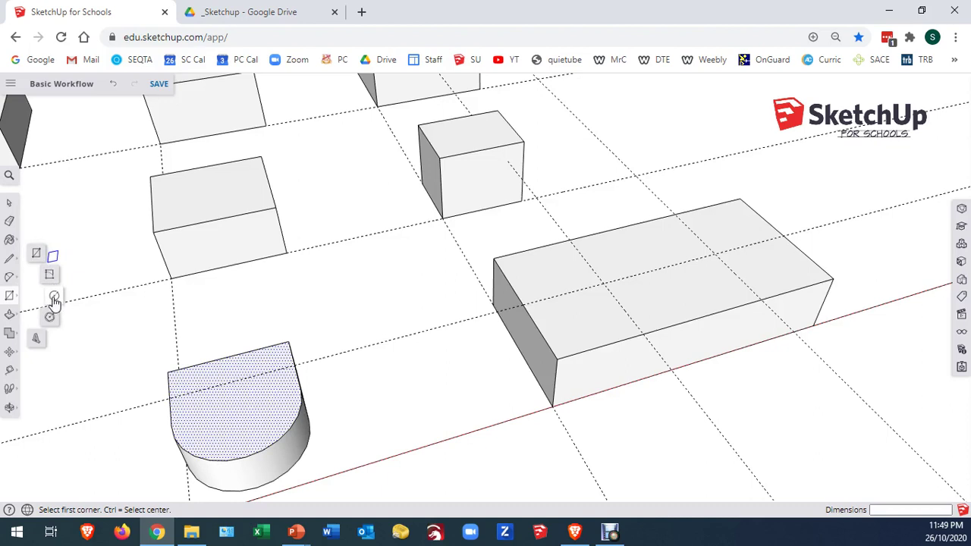
left_click(54, 299)
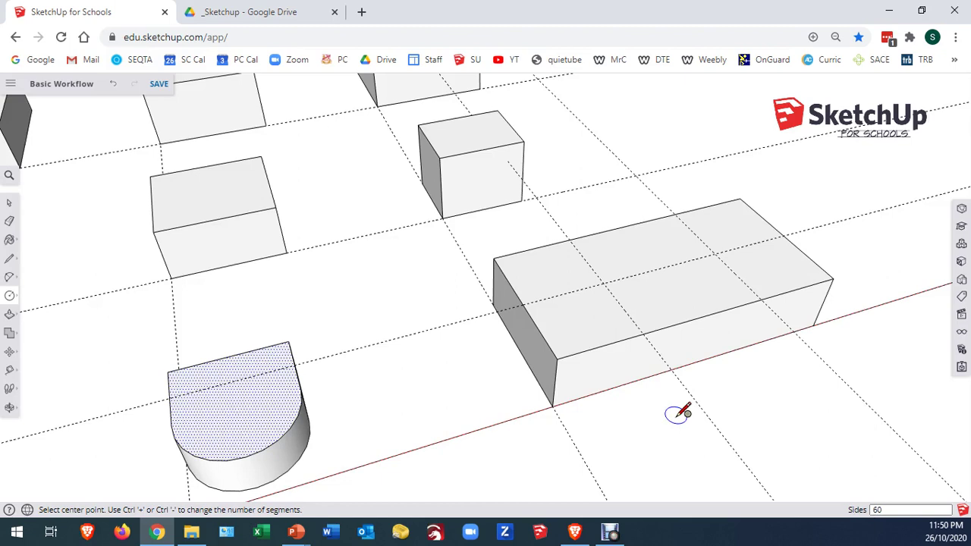
type("24")
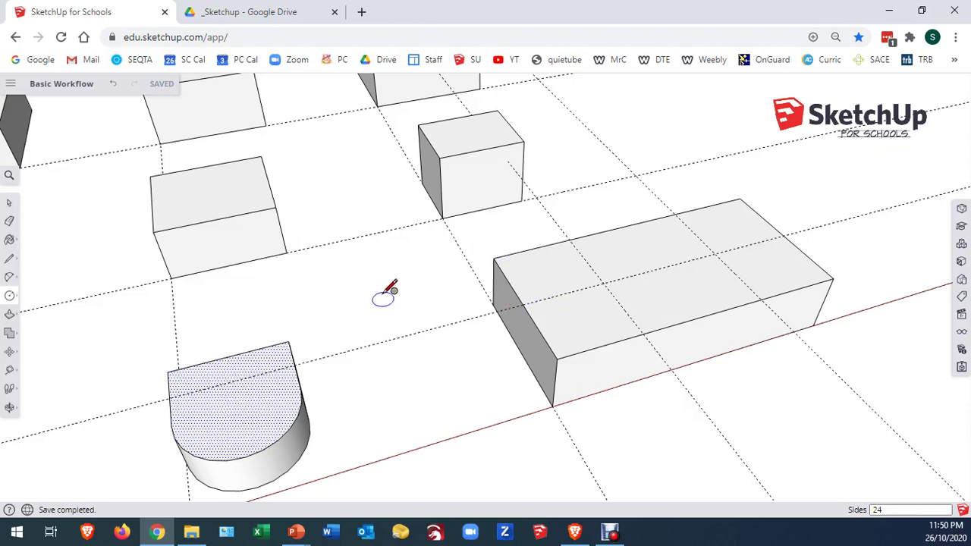
left_click(604, 283)
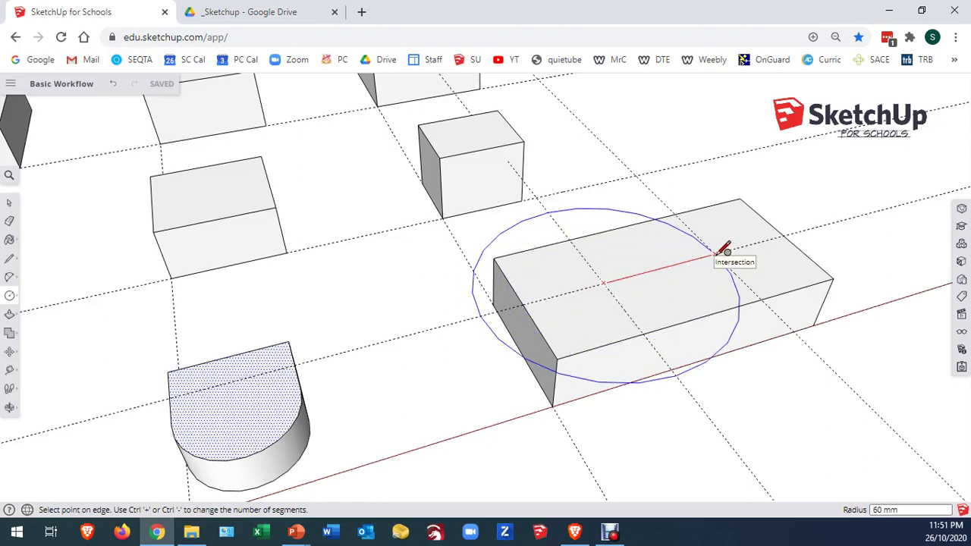
left_click(650, 271)
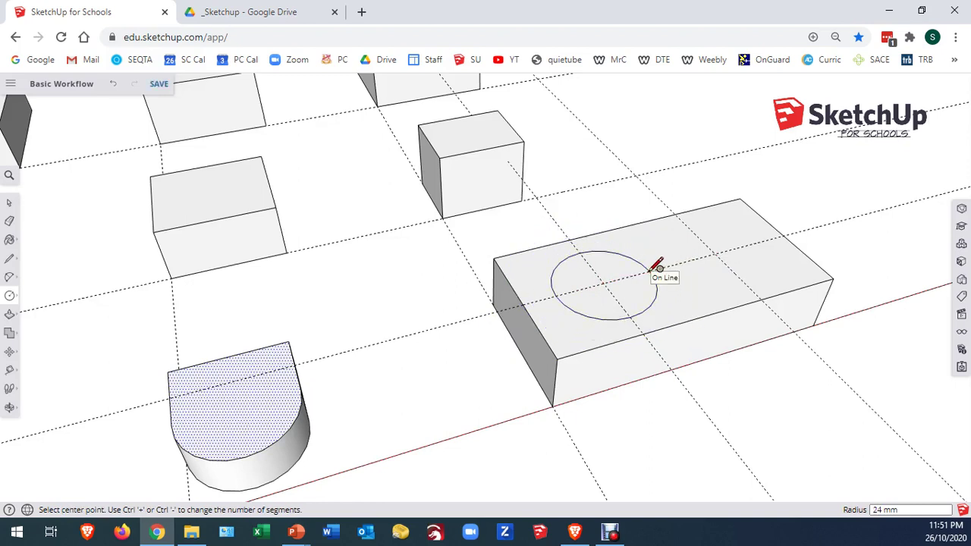
type("20")
key("Return")
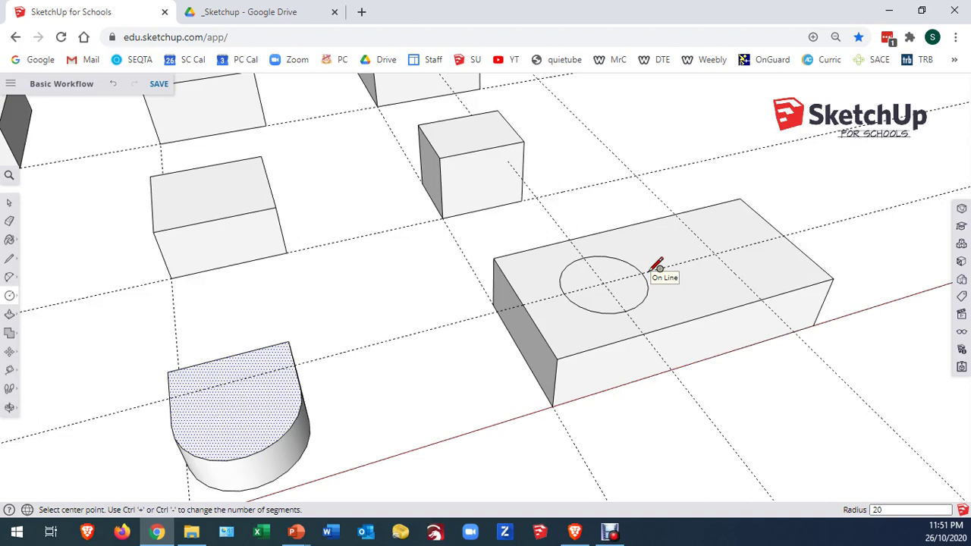
Step: Draw a circle with a 10 mm radius at the other guide intersection on the long block's top face
left_click(715, 252)
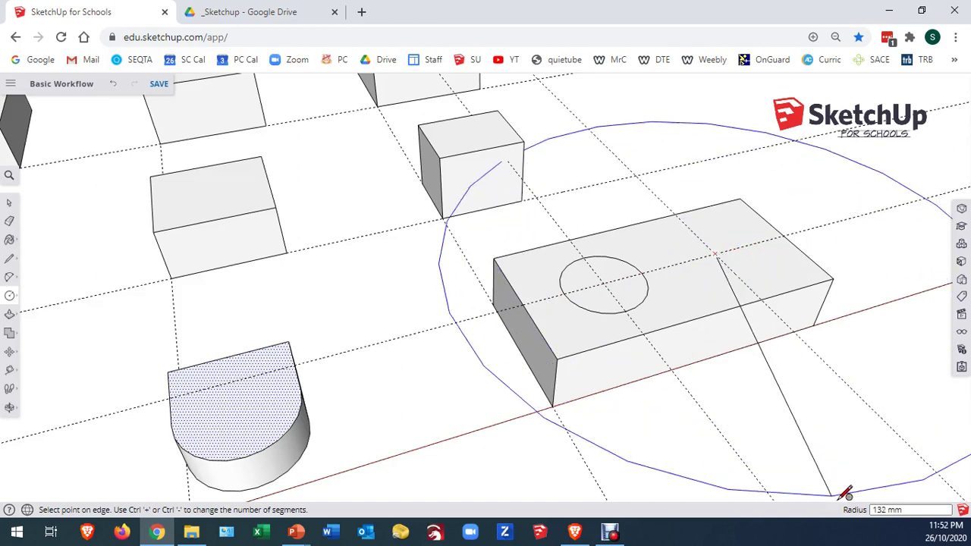
left_click(756, 244)
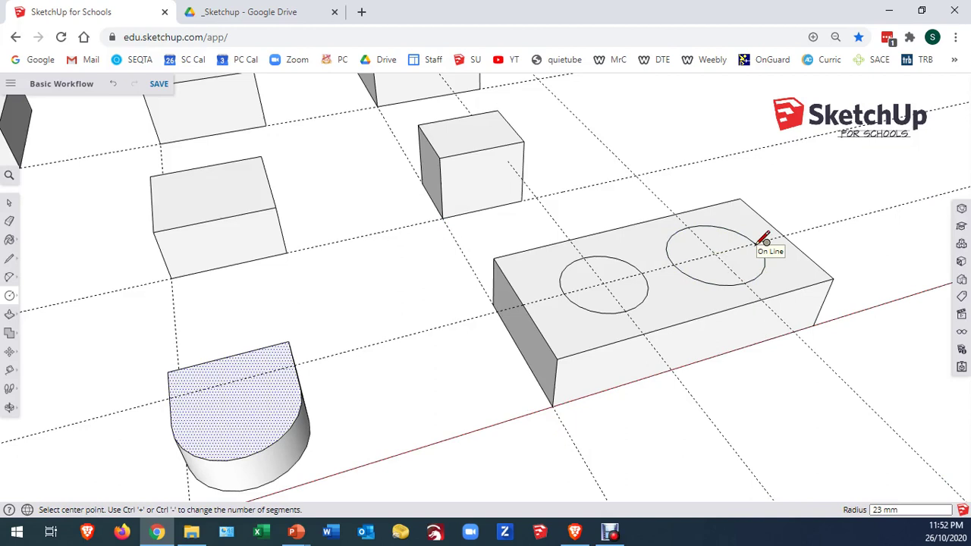
type("10")
key("Return")
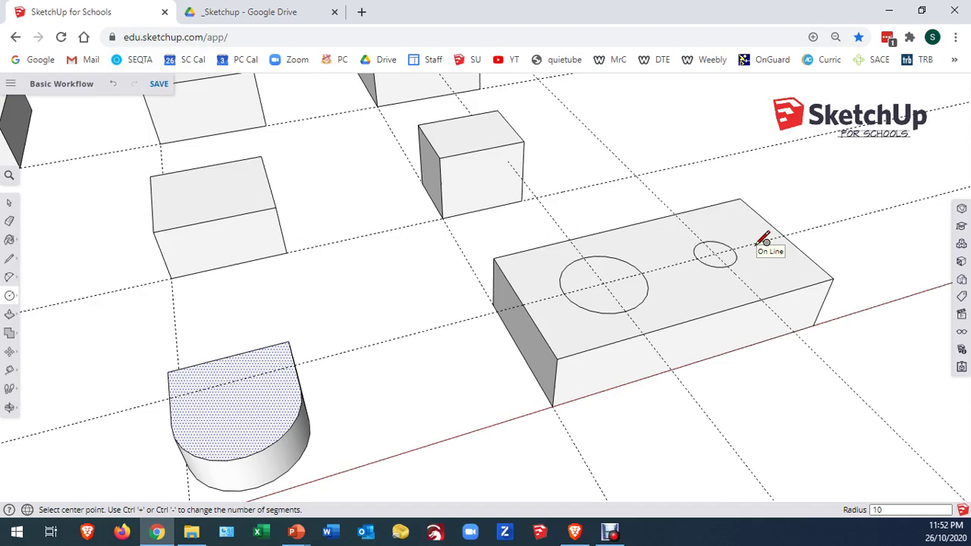
Step: Push the 20 mm radius circle down 30 mm to cut a hole right through the long block
left_click(9, 316)
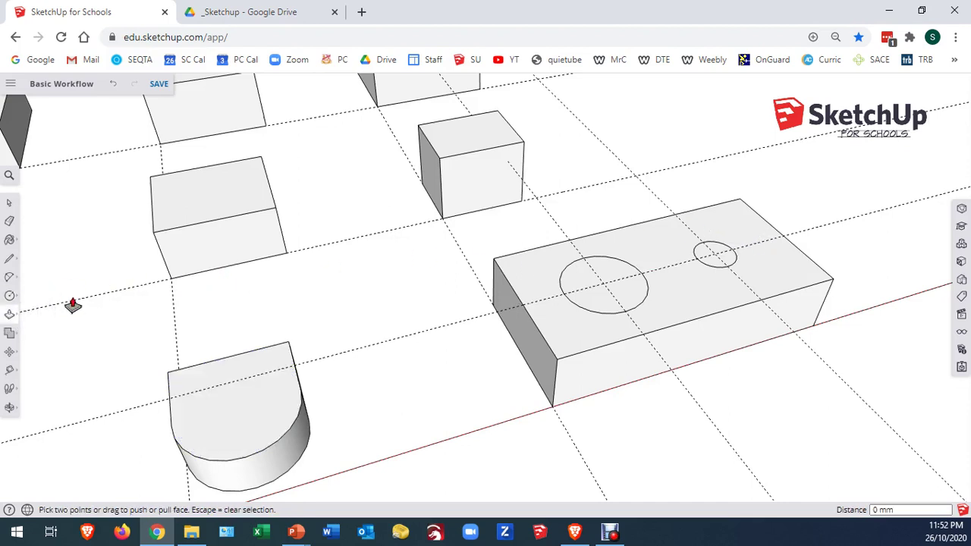
left_click(604, 306)
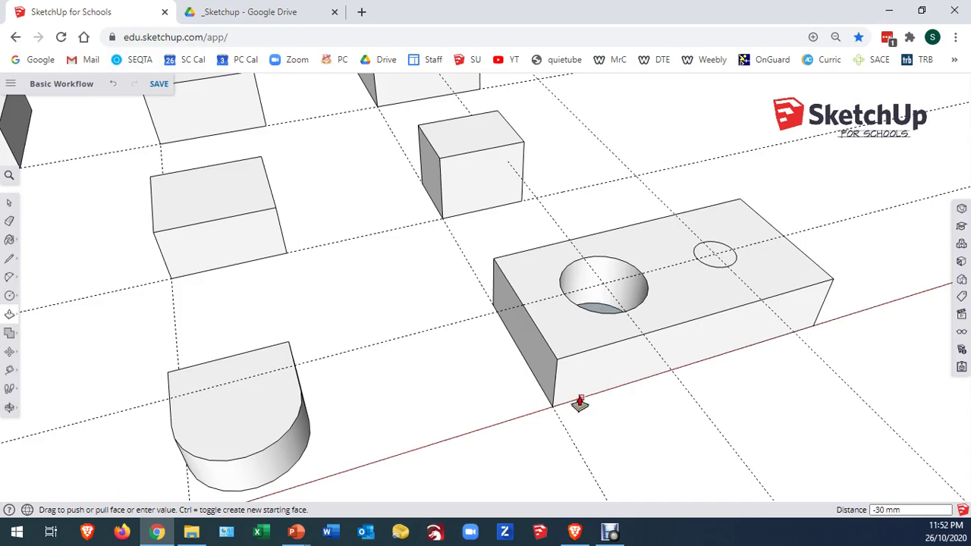
left_click(578, 404)
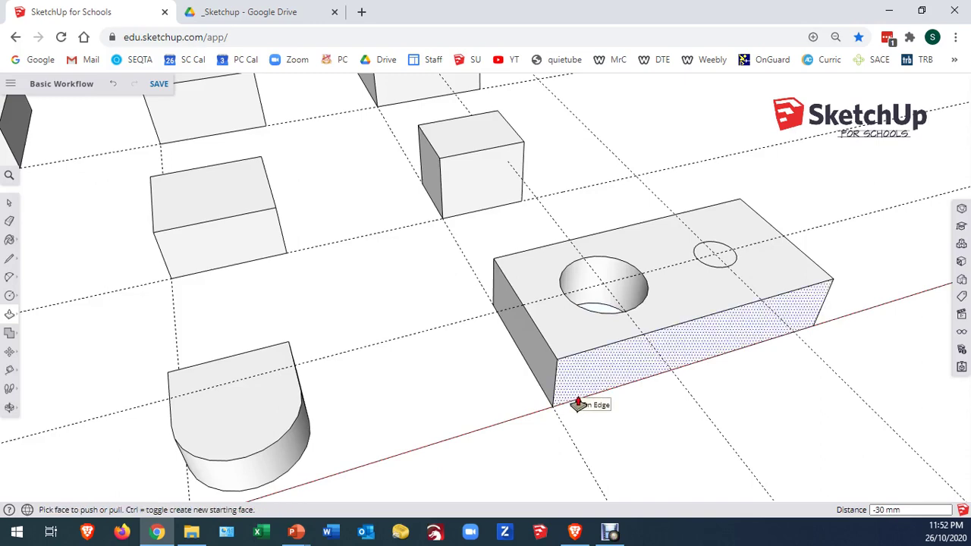
Step: Pull the small circle on the long block up 10 mm to form a cylindrical peg
middle_click_drag(597, 403, 559, 451)
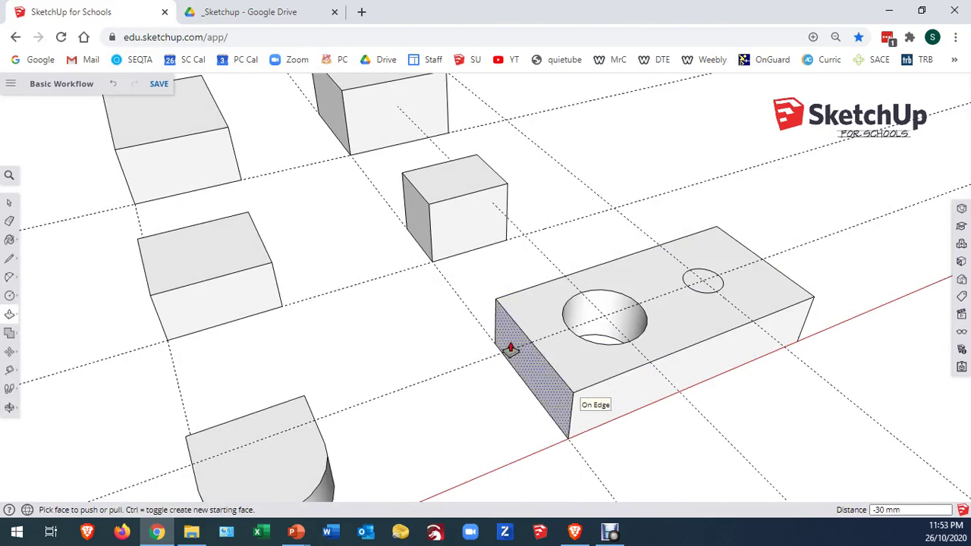
left_click(713, 289)
left_click(713, 261)
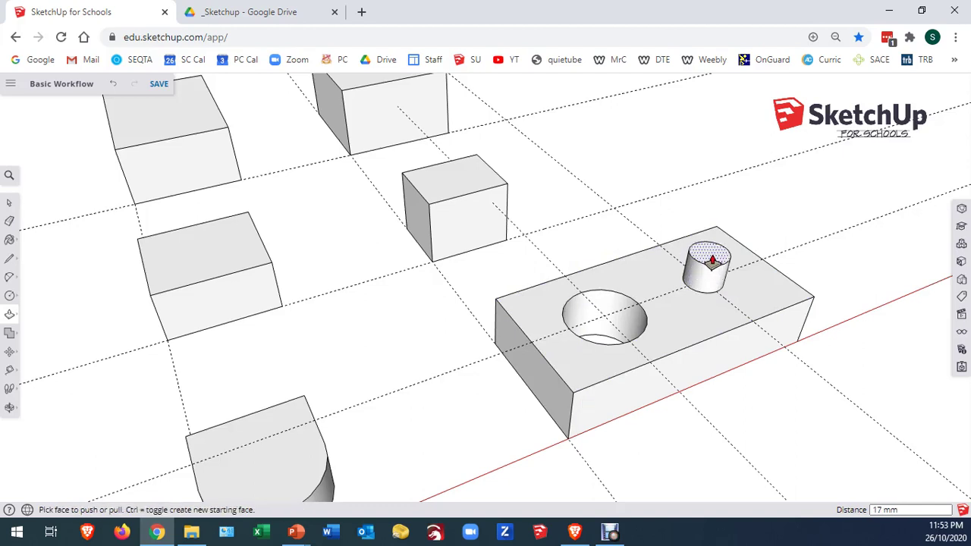
type("10")
key("Return")
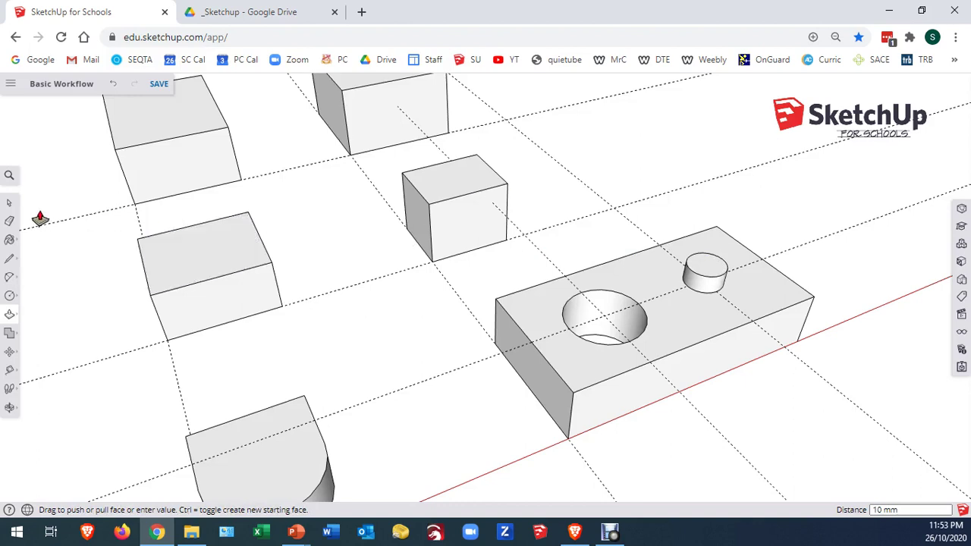
Step: Erase the lengthwise guide and the two crosswise guides running over the long block's top face
left_click(9, 223)
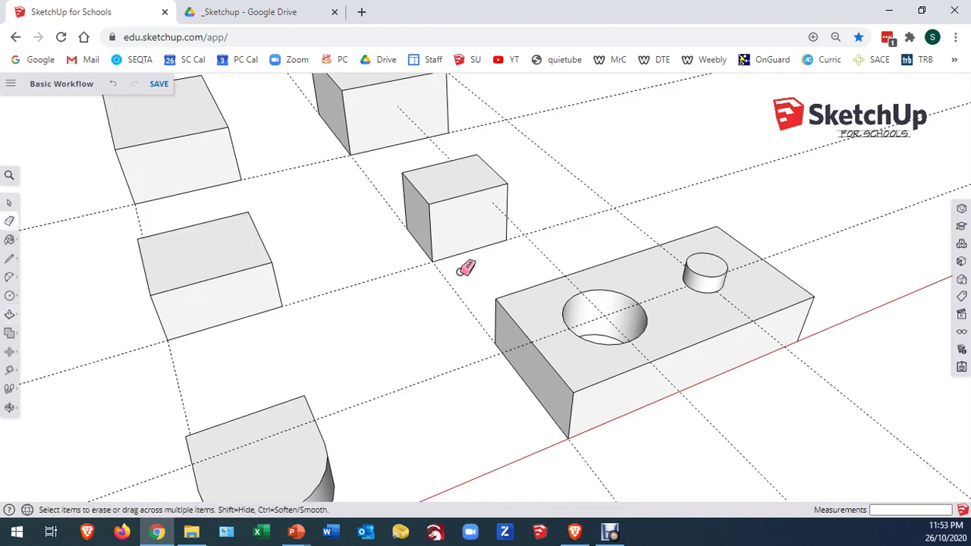
left_click(537, 252)
left_click(9, 202)
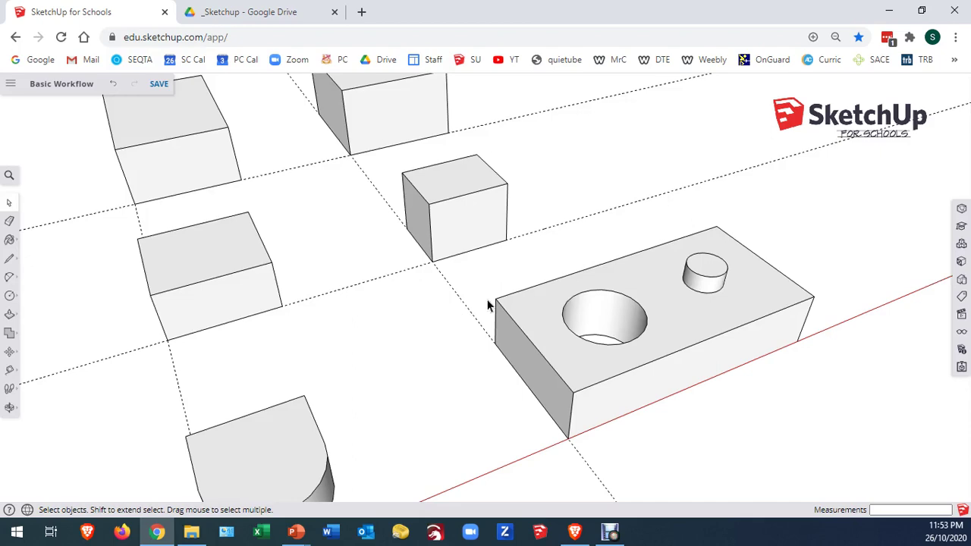
Step: Place lengthwise and crosswise Tape Measure guides through the edge midpoints of the low rectangular block's top face along the green axis
scroll(629, 299, "down", 6)
scroll(282, 325, "up", 6)
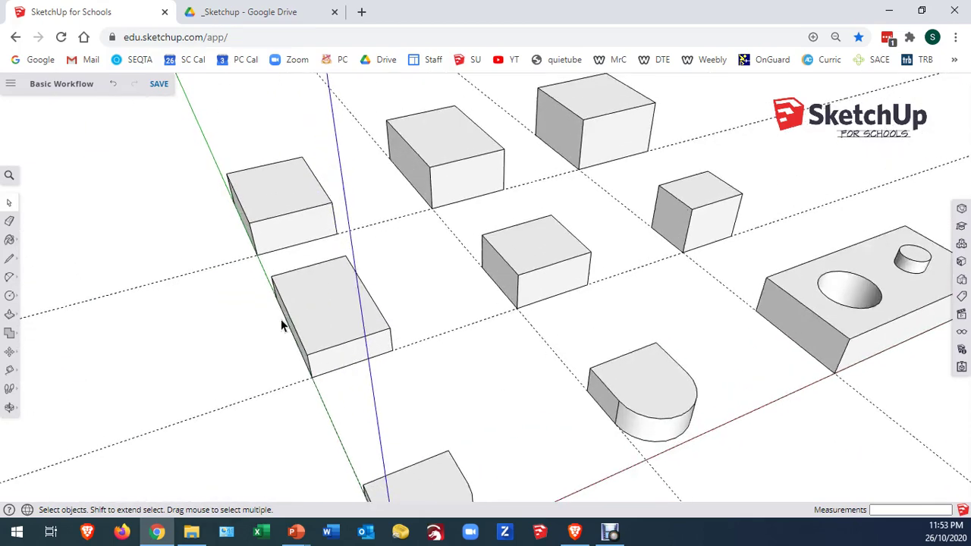
scroll(240, 293, "up", 3)
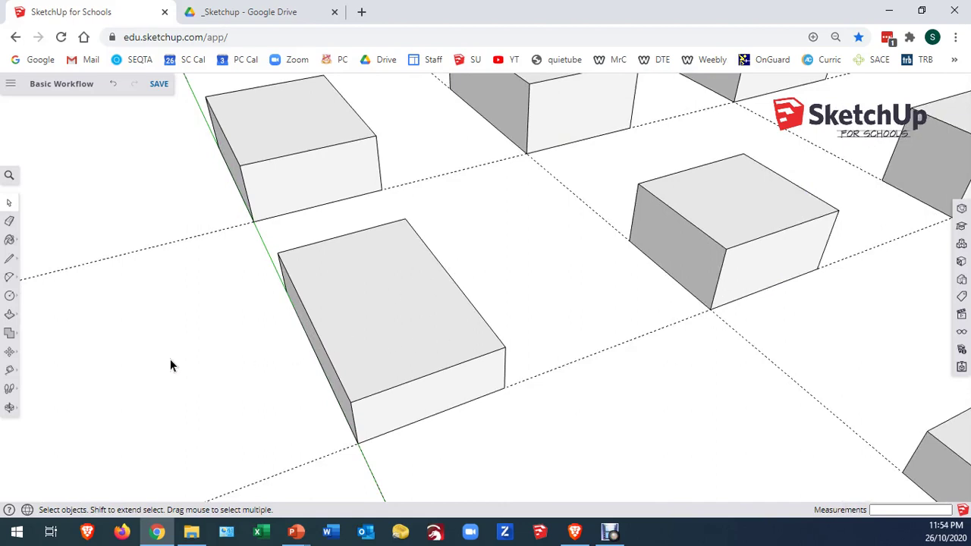
left_click(9, 371)
left_click(323, 347)
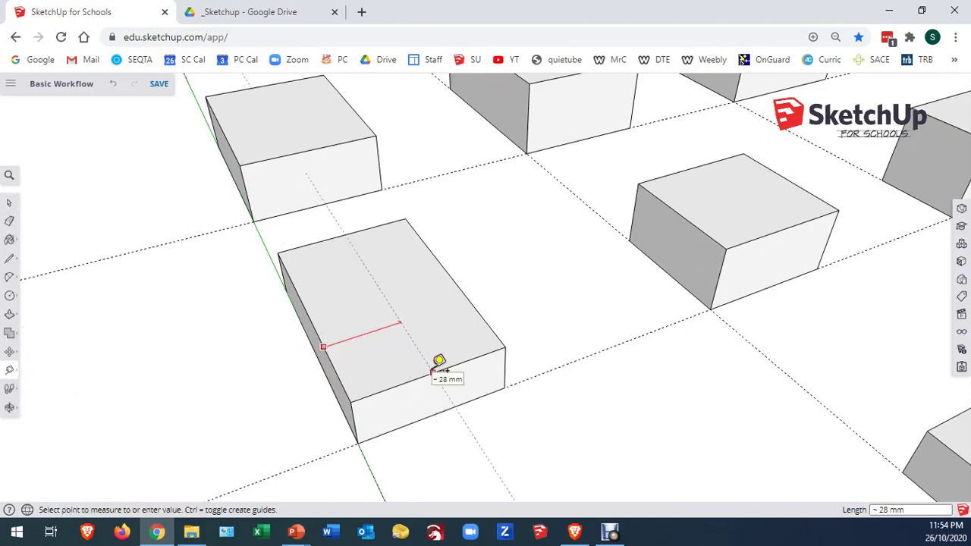
left_click(348, 232)
left_click(318, 242)
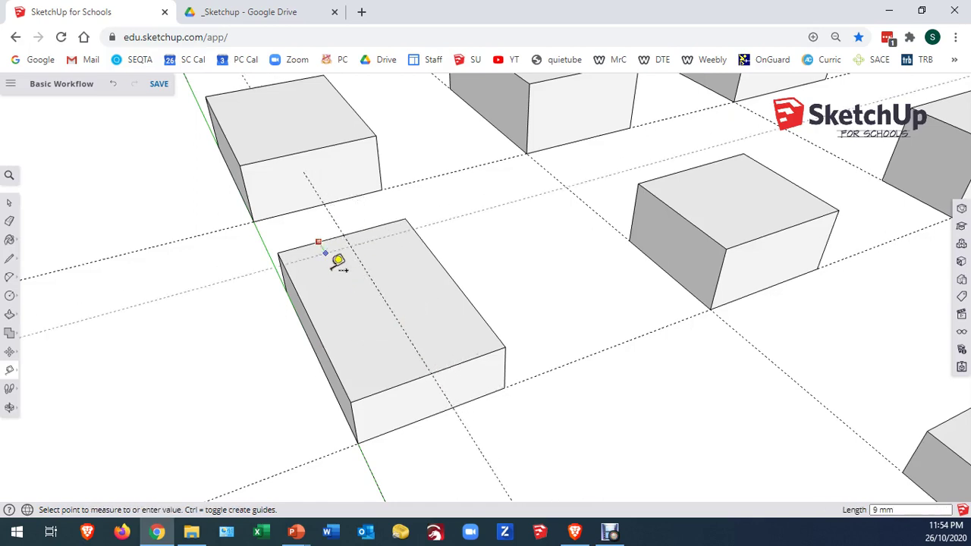
left_click(311, 316)
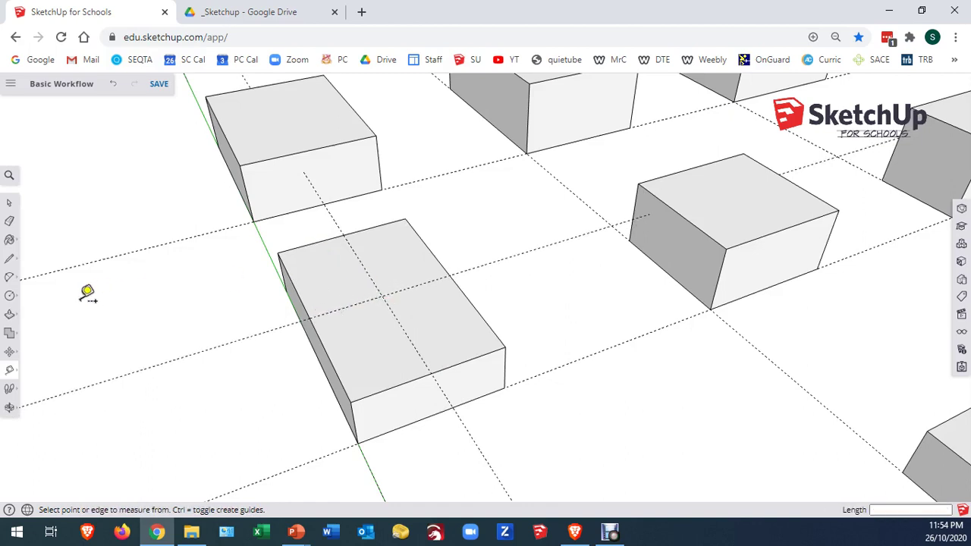
Step: Draw a six-sided polygon centred on the guide intersection of the low block's top face and set its inscribed radius to 30 mm
left_click(11, 299)
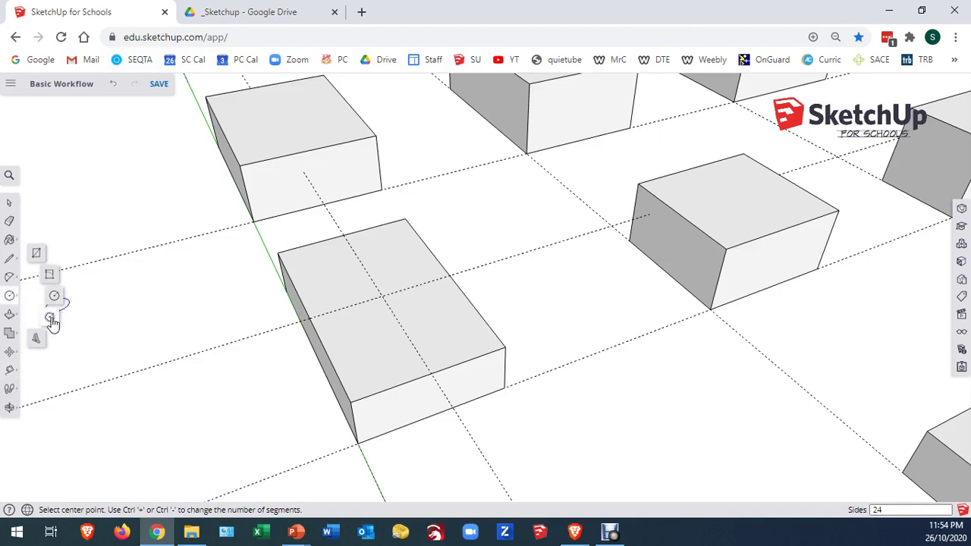
left_click(50, 319)
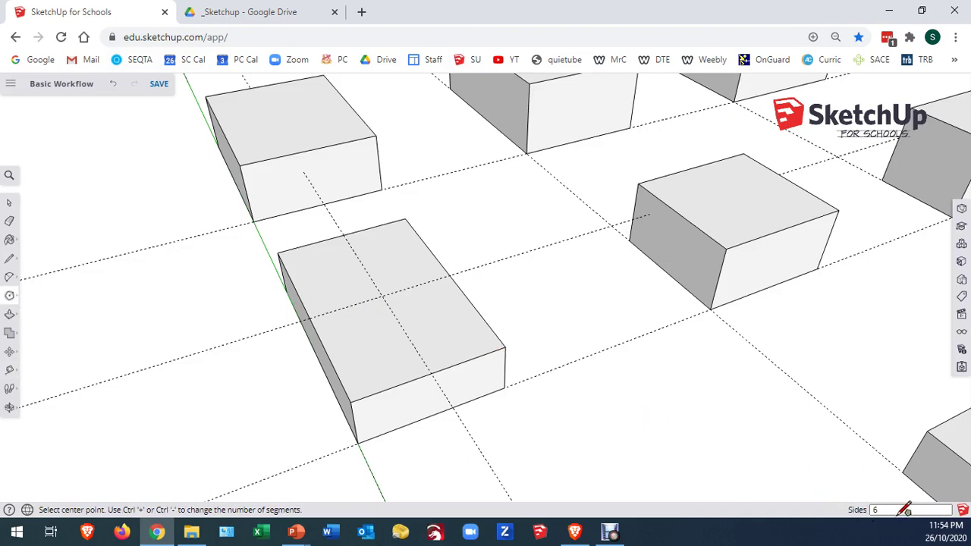
left_click(382, 295)
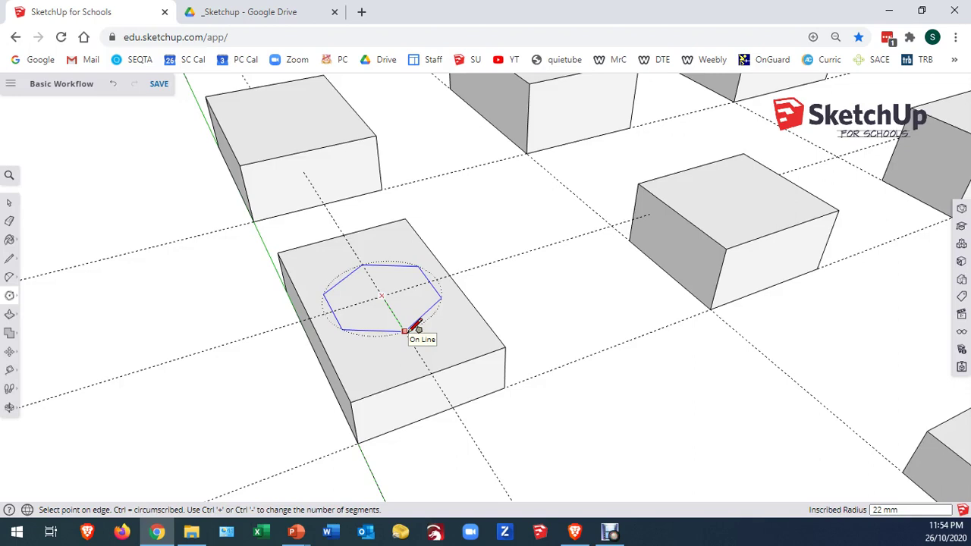
left_click(406, 331)
type("20")
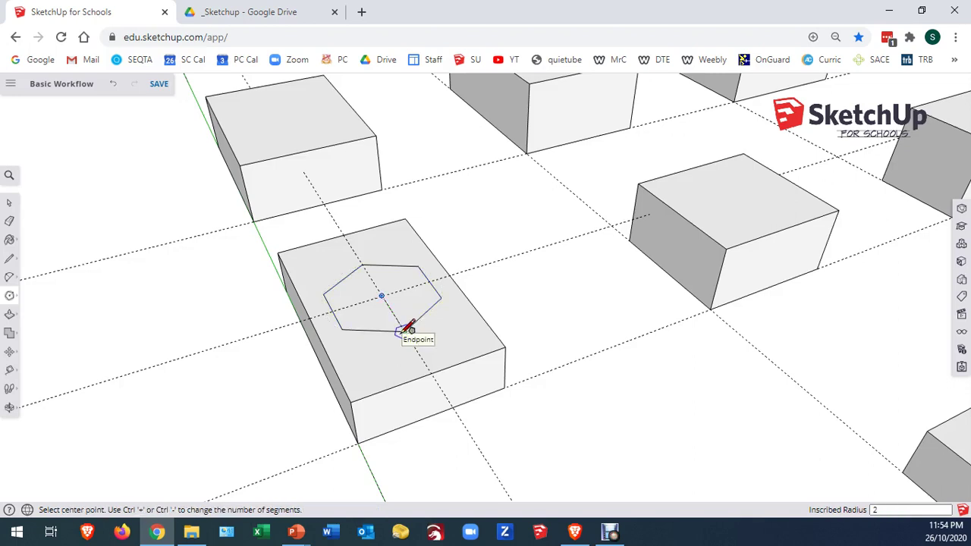
key("Return")
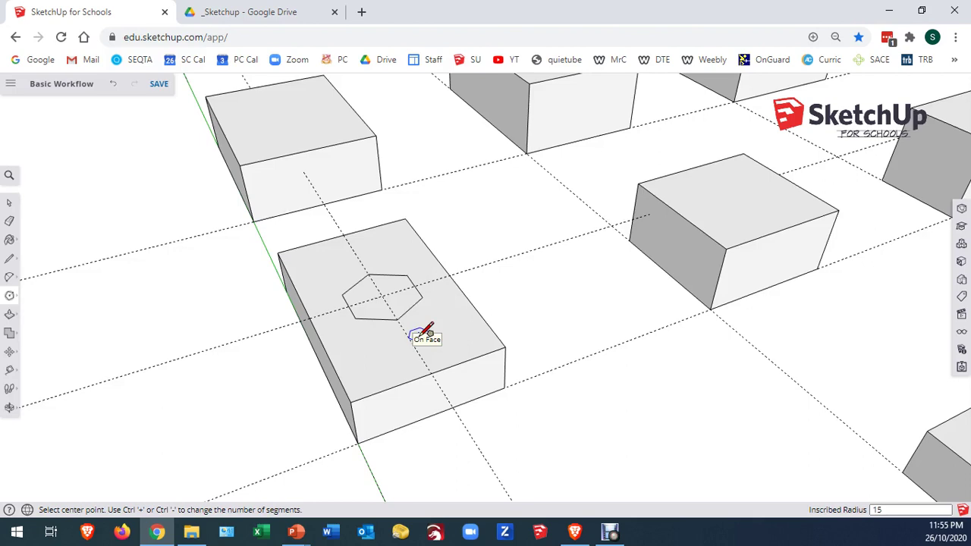
type("30")
key("Return")
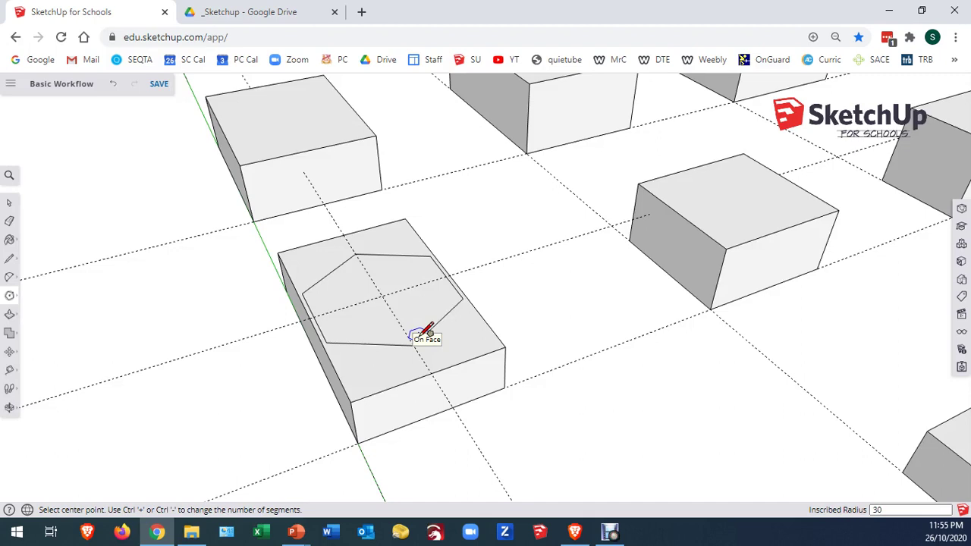
Step: Resize the hexagon on the low block's top face to an inscribed radius of 25 mm and finally 15 mm
type("25")
key("Return")
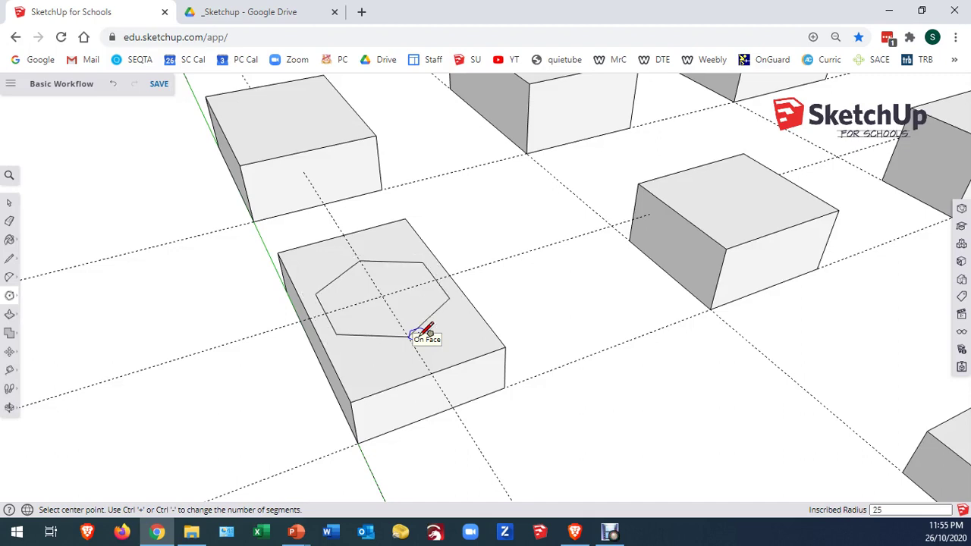
type("15")
key("Return")
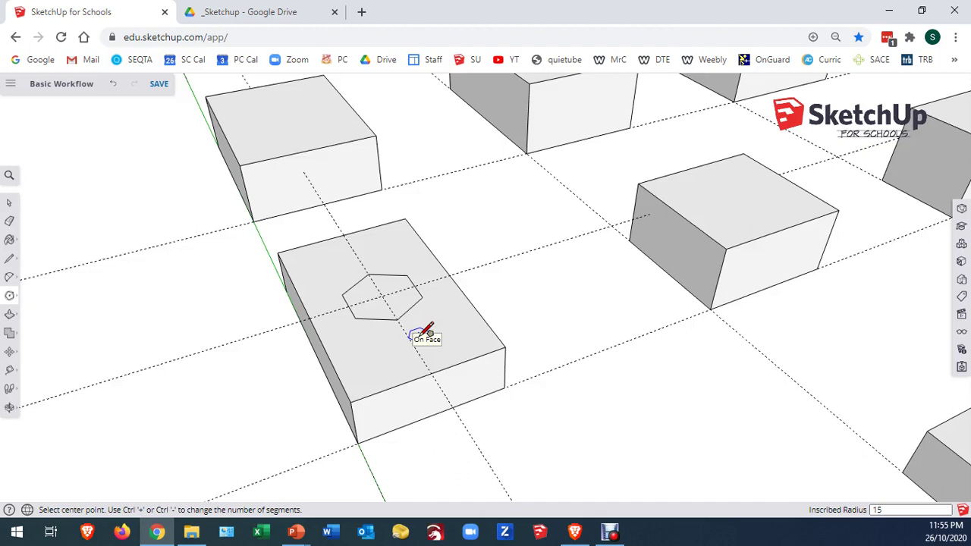
Step: Pull the hexagon on the low block up 10 mm and erase the two guides crossing that block
key("p")
left_click(387, 316)
left_click(387, 282)
type("10")
key("Return")
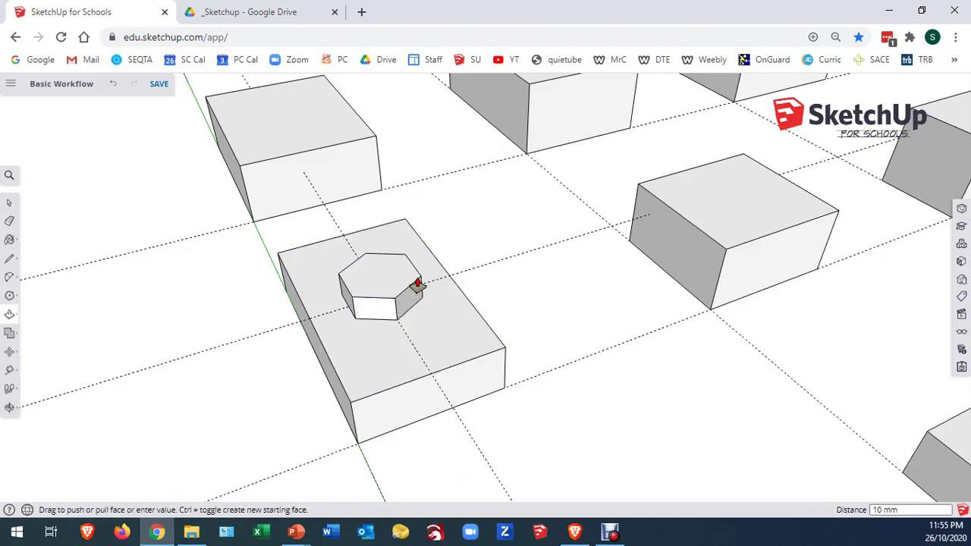
key("e")
left_click(237, 353)
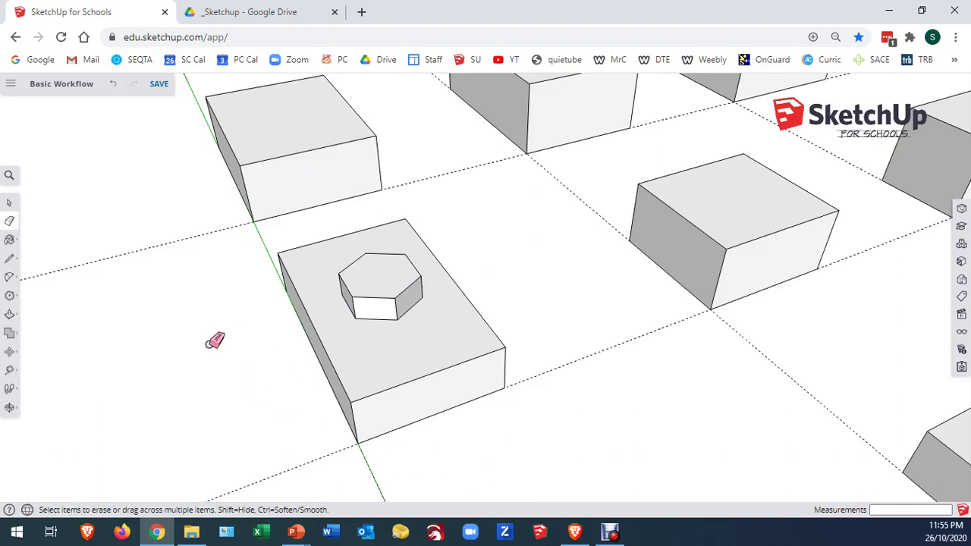
left_click(10, 297)
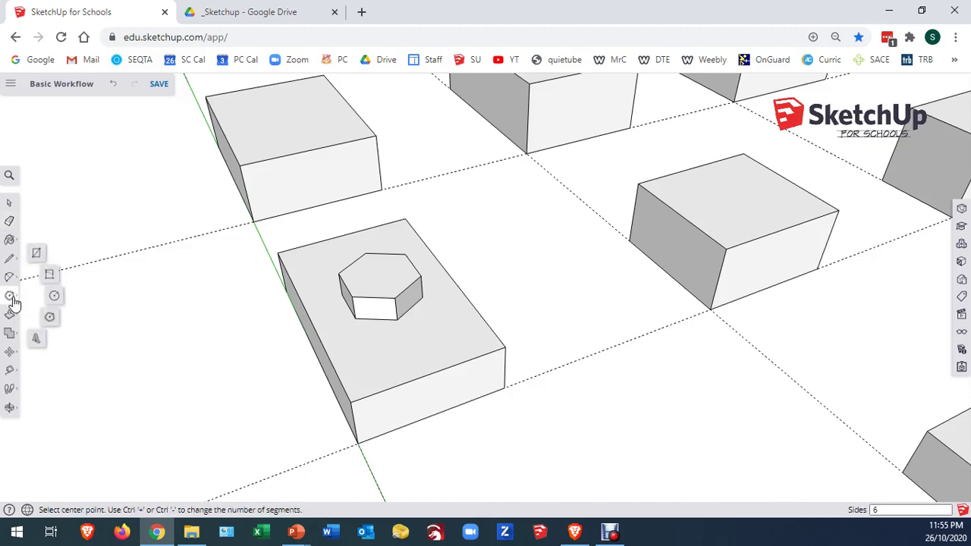
left_click(124, 279)
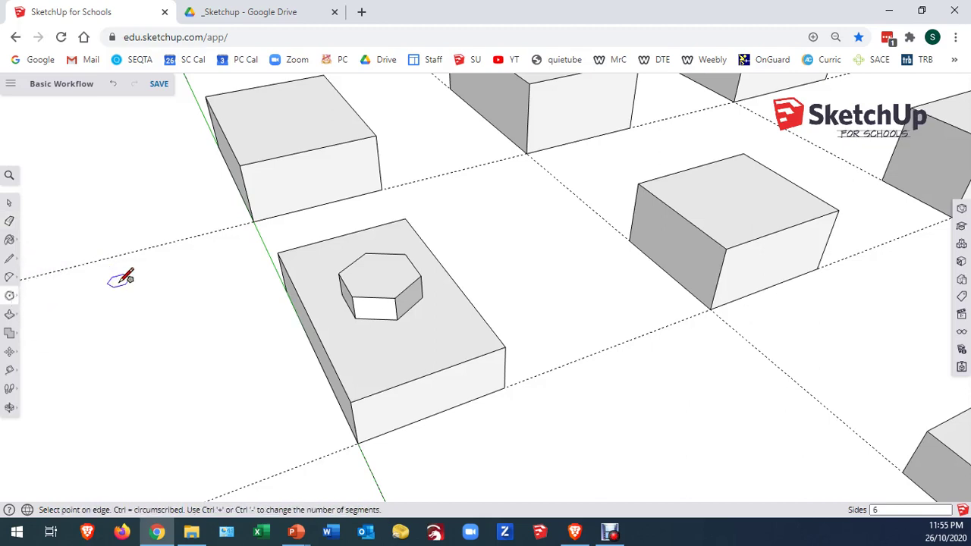
key("Escape")
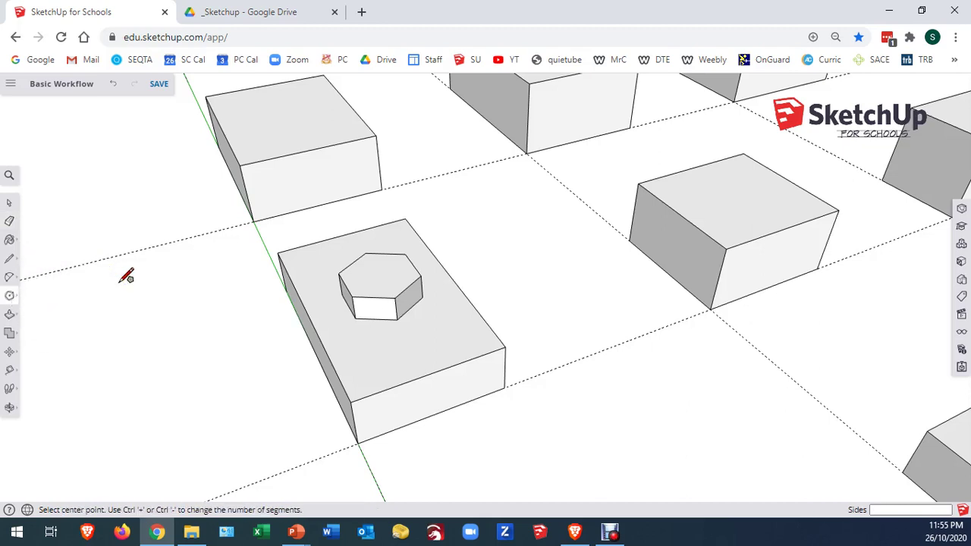
key("space")
Step: Place two perpendicular Tape Measure guides through the edge midpoints of the top face of the neighbouring plain block beside the hexagon block
middle_click_drag(511, 321, 173, 375)
scroll(779, 198, "up", 4)
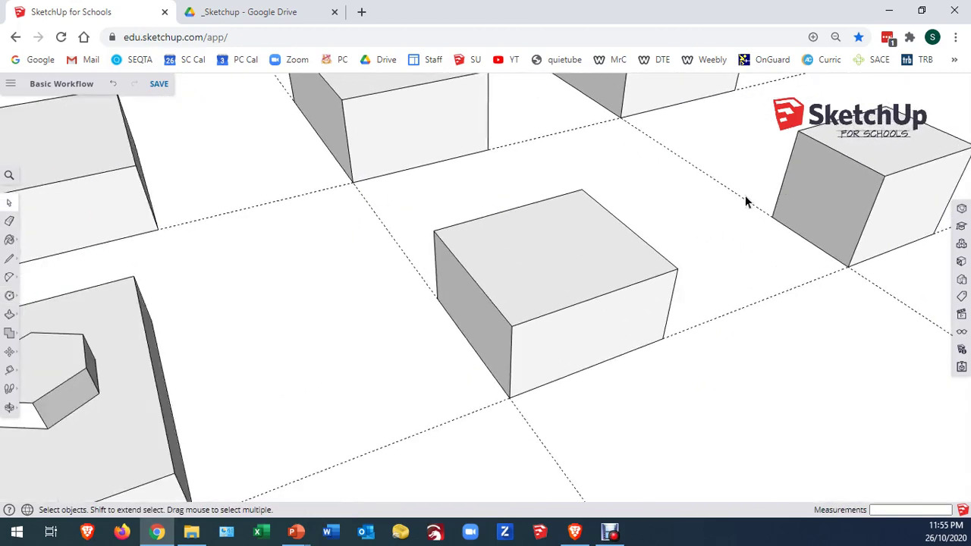
middle_click_drag(581, 276, 577, 286)
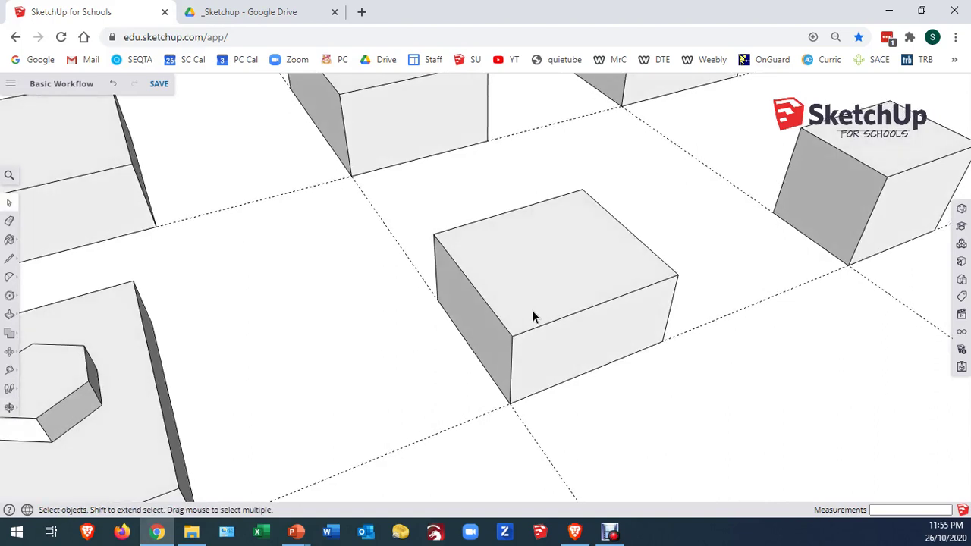
key("t")
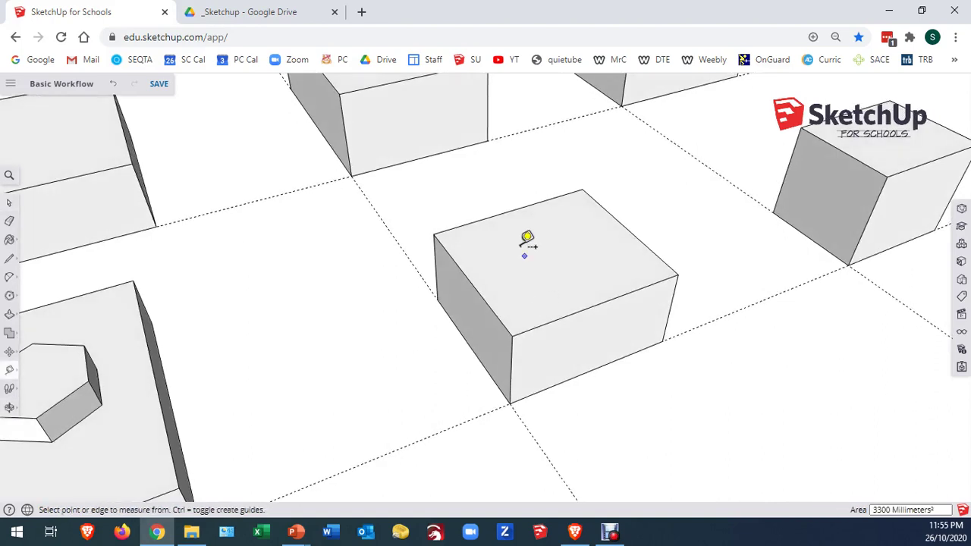
left_click(465, 223)
left_click(471, 279)
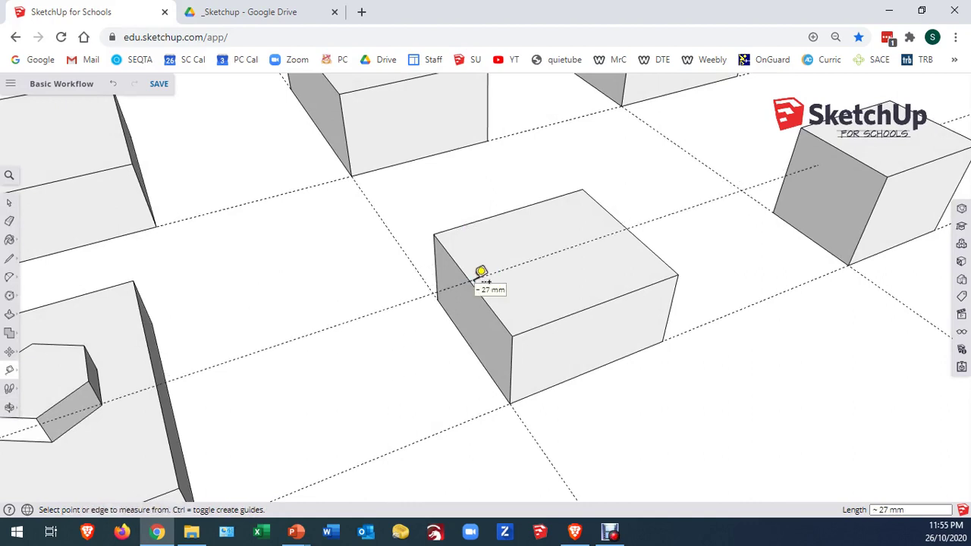
left_click(492, 309)
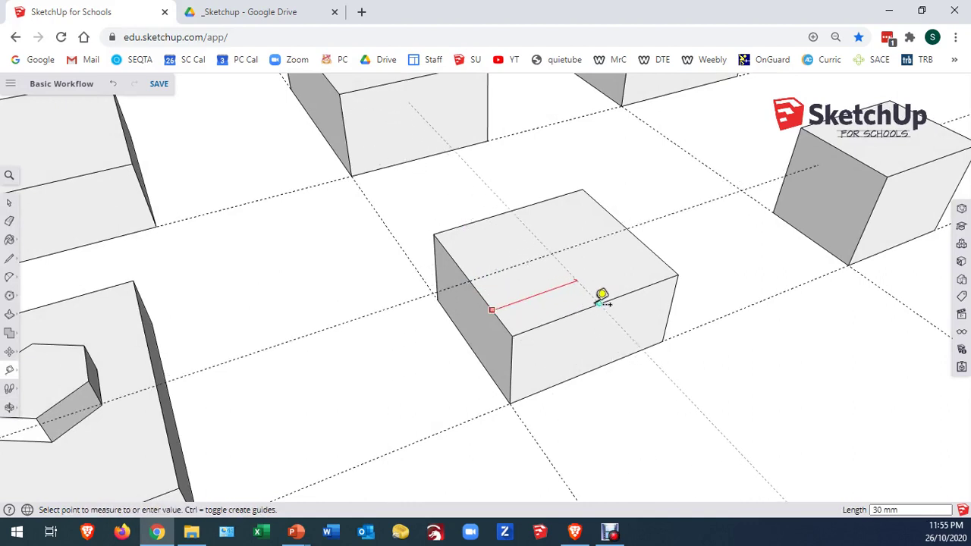
left_click(607, 300)
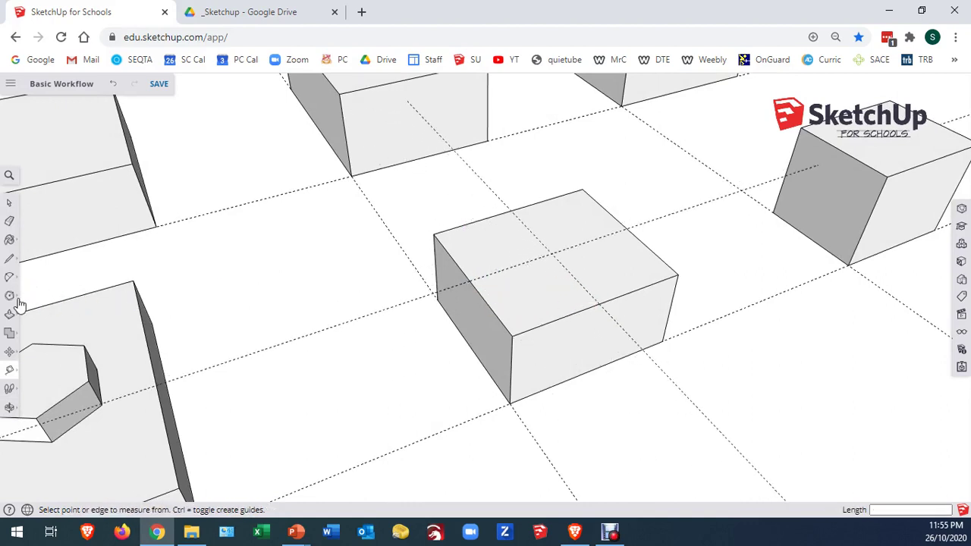
Step: Draw a five-sided polygon with a 25 mm inscribed radius, centred on the guide intersection of the block's top face
left_click(9, 297)
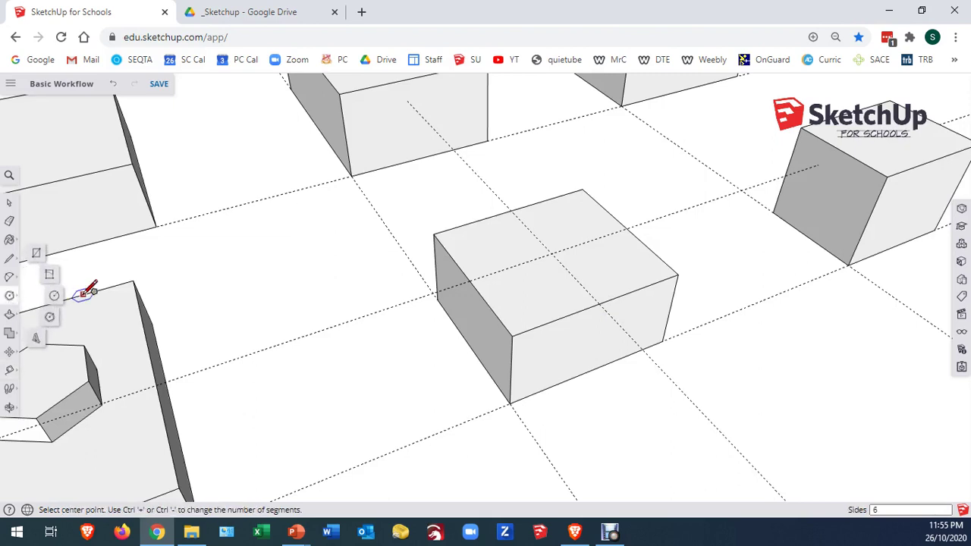
left_click(52, 318)
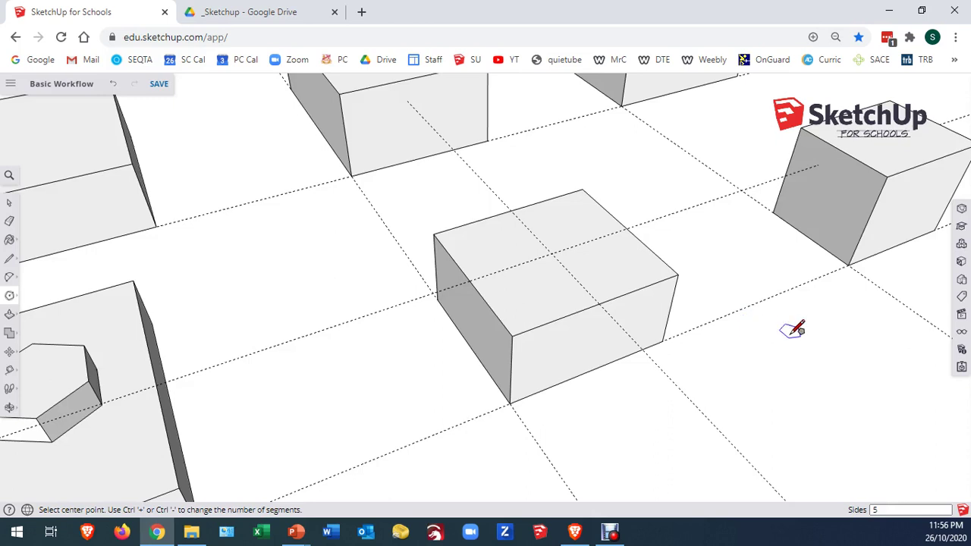
left_click(553, 252)
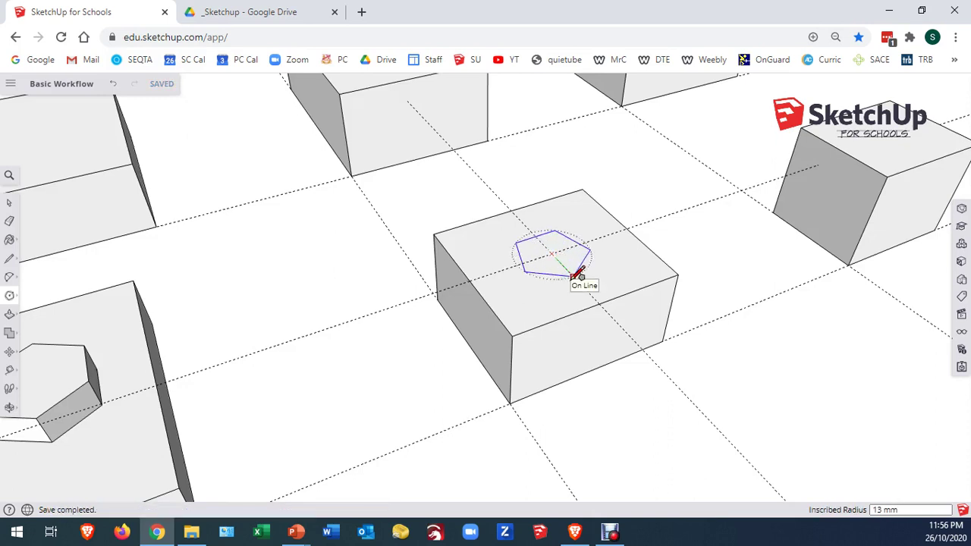
type("25")
key("Return")
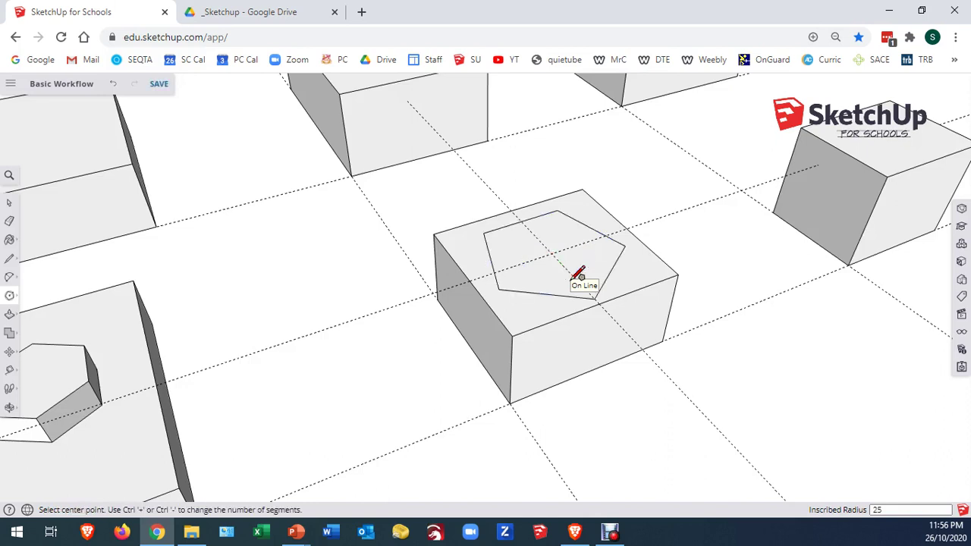
key("space")
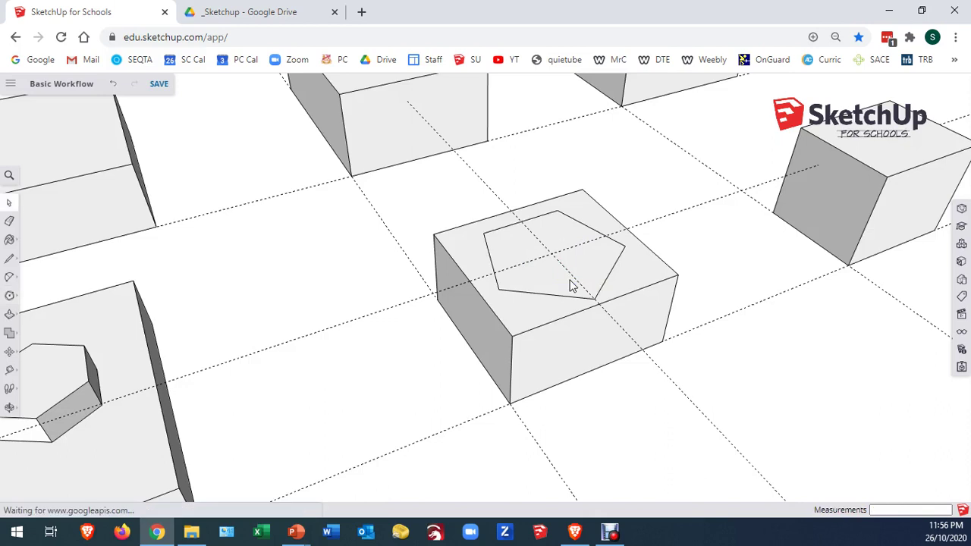
Step: Push the pentagon 5 mm down into the block as a pocket and erase the two guides crossing it
key("p")
left_click(596, 274)
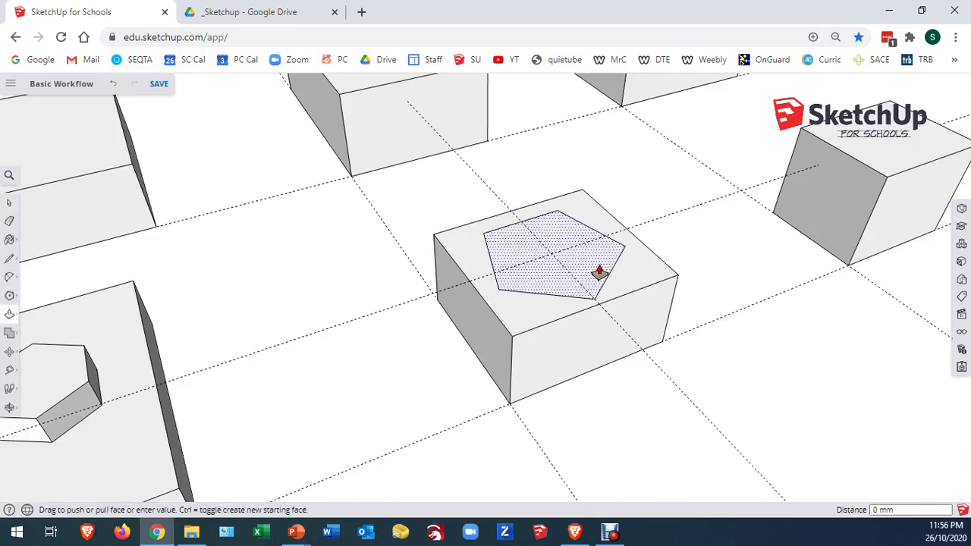
left_click(598, 279)
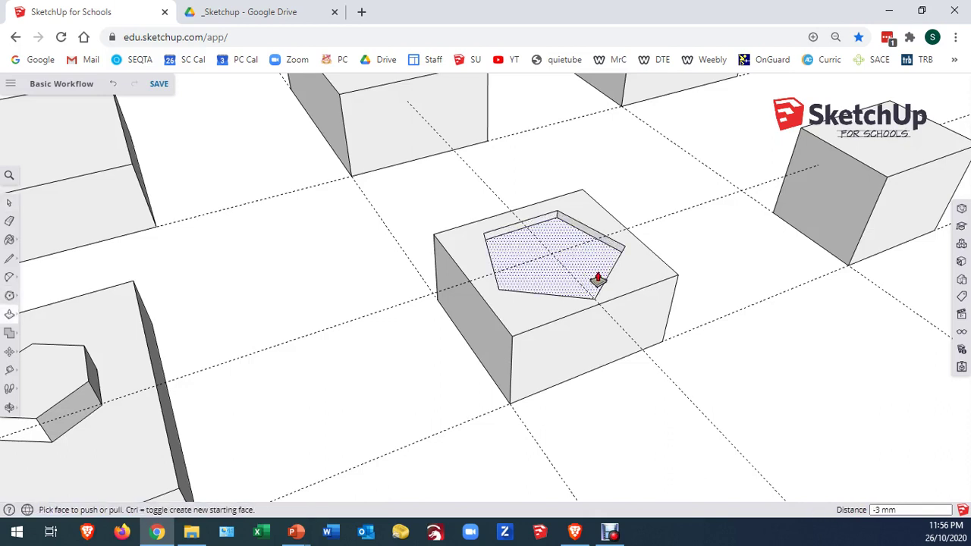
left_click(598, 279)
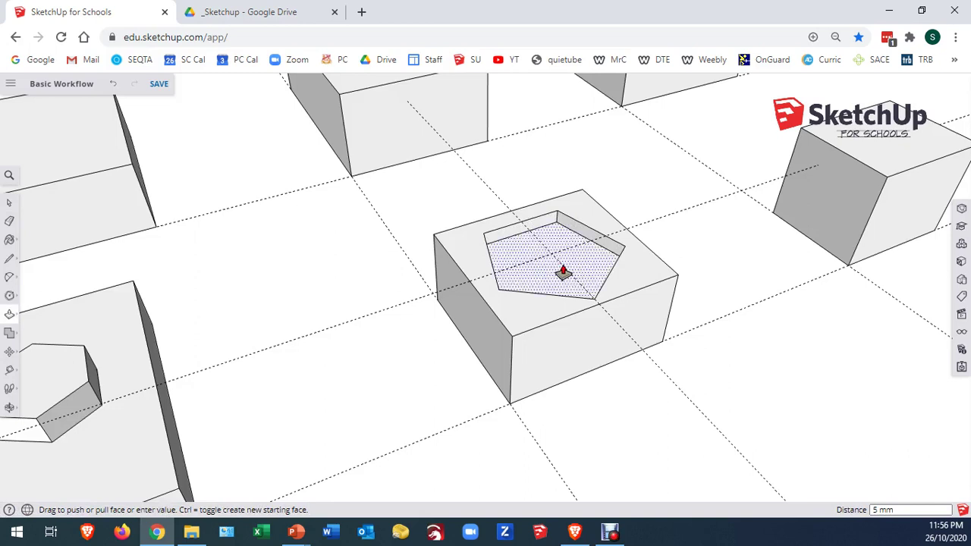
key("e")
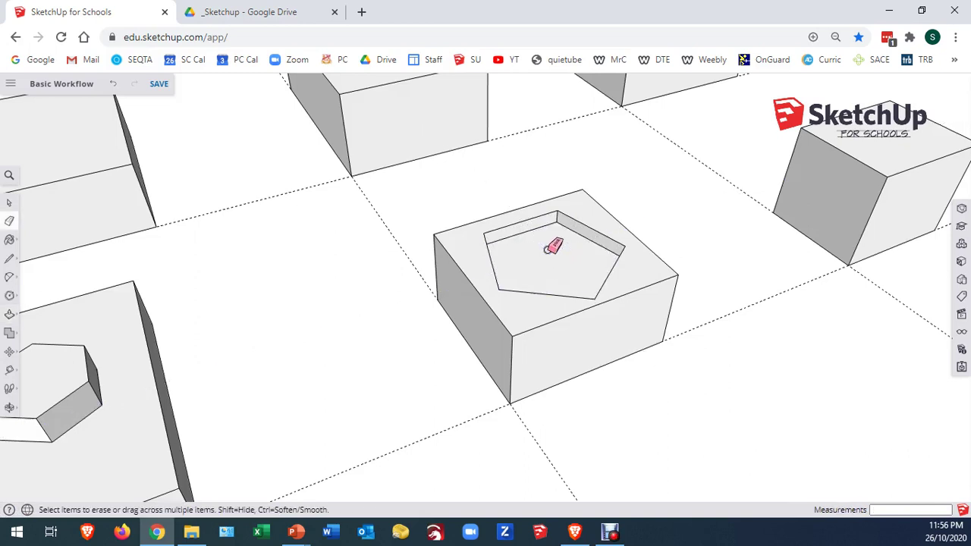
left_click(9, 203)
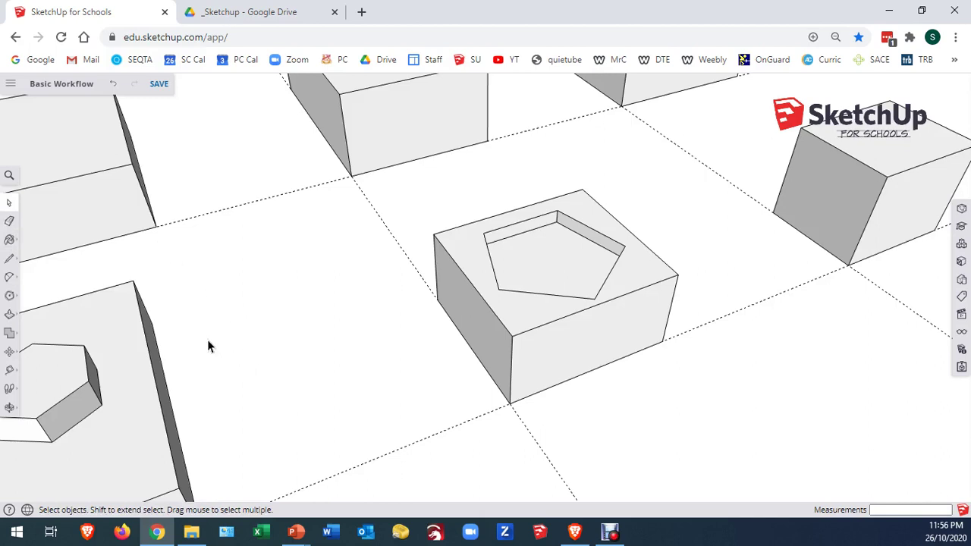
Step: Place two perpendicular Tape Measure guides through the edge midpoints of the top face of the small block beyond the pentagon block
scroll(158, 405, "down", 4)
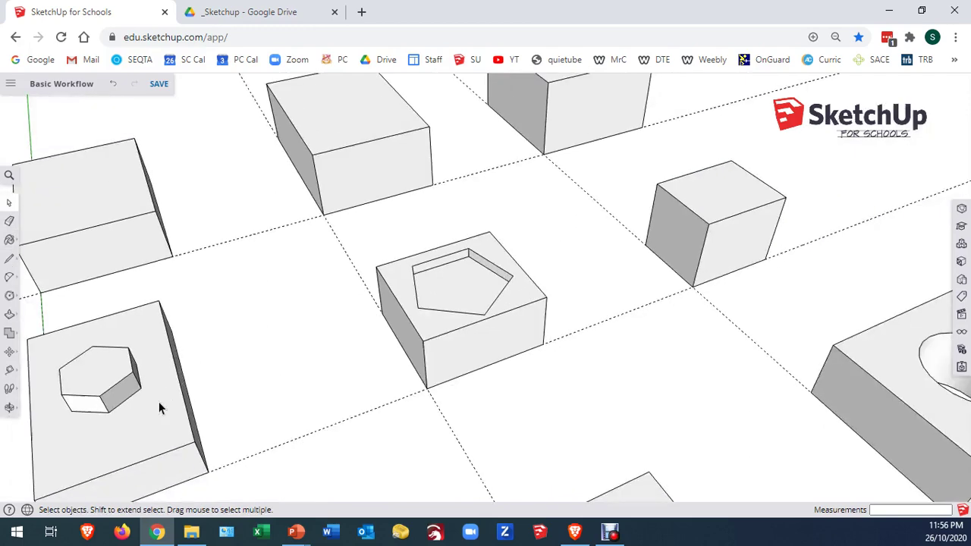
scroll(603, 245, "up", 6)
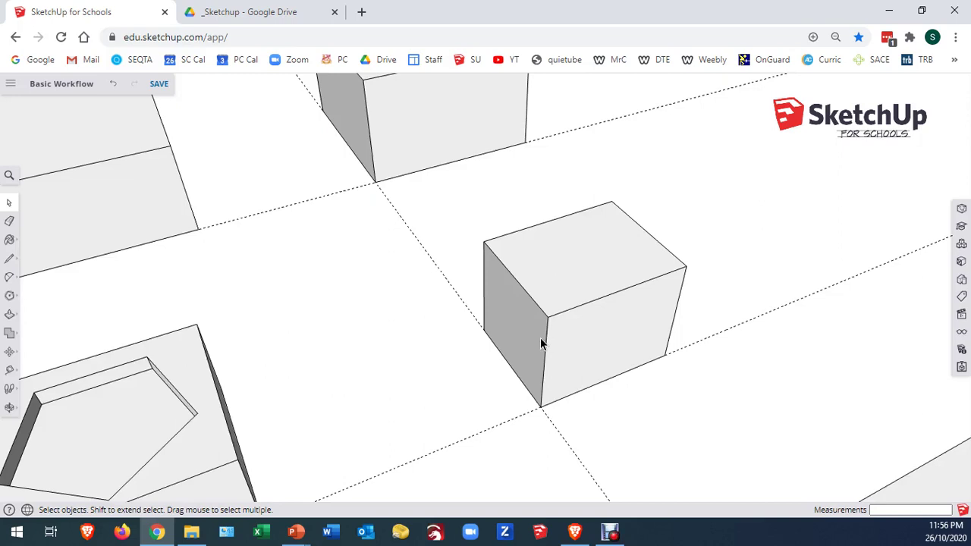
key("t")
left_click(528, 294)
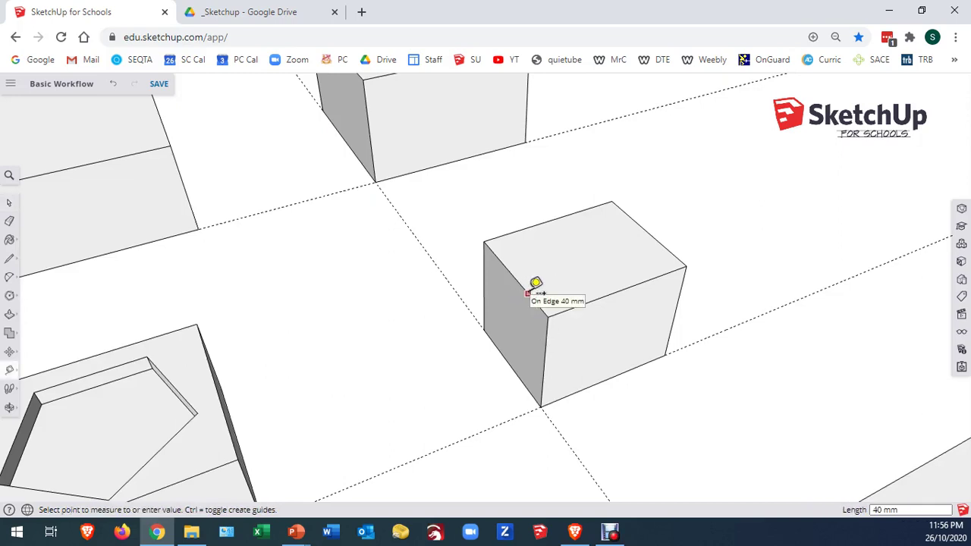
left_click(618, 289)
left_click(592, 300)
left_click(525, 269)
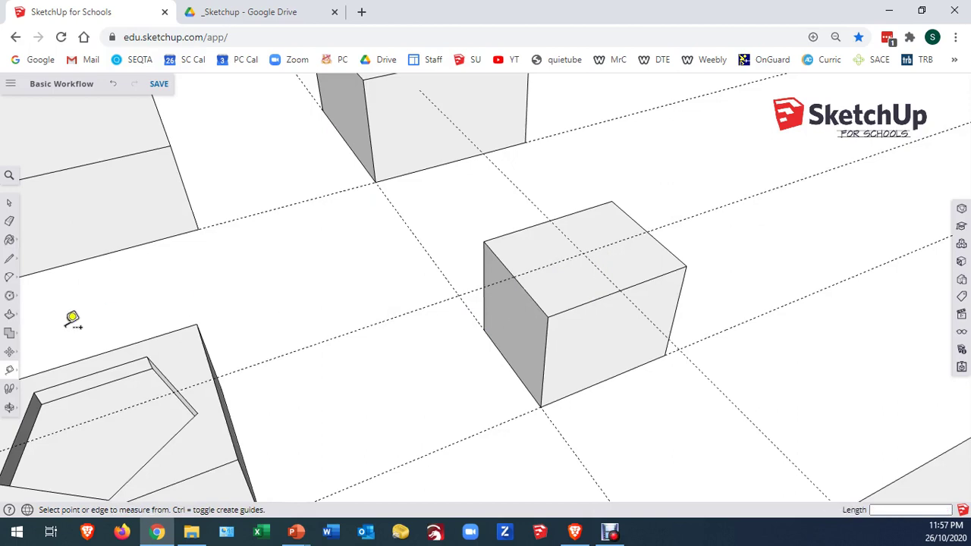
Step: Draw an eight-sided polygon with a 15 mm inscribed radius, centred on the guide intersection of the small block's top face
left_click(9, 296)
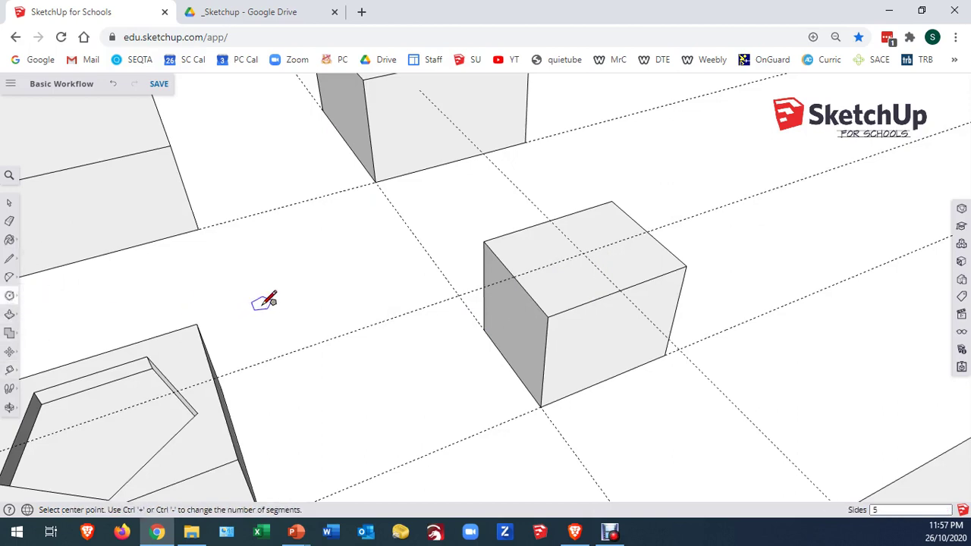
type("8")
left_click(584, 254)
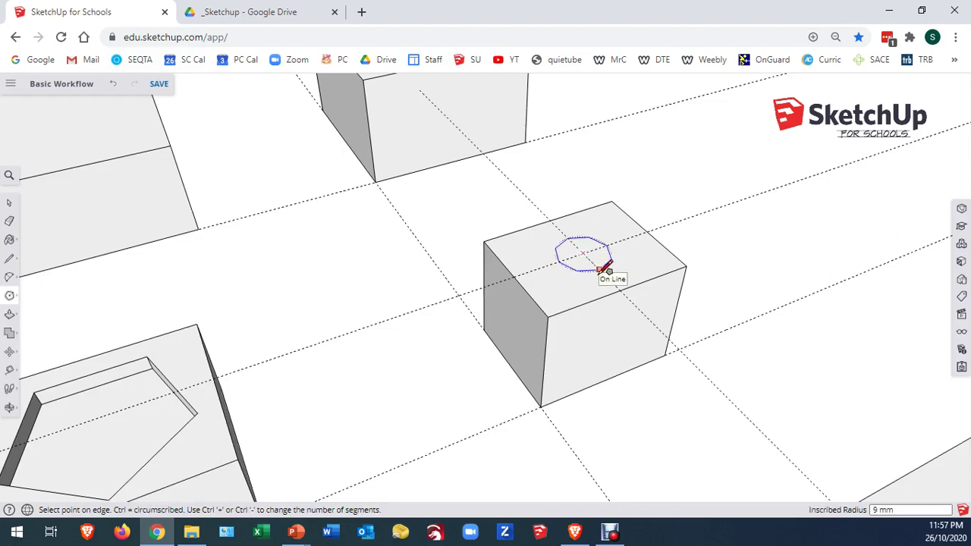
type("15")
key("Return")
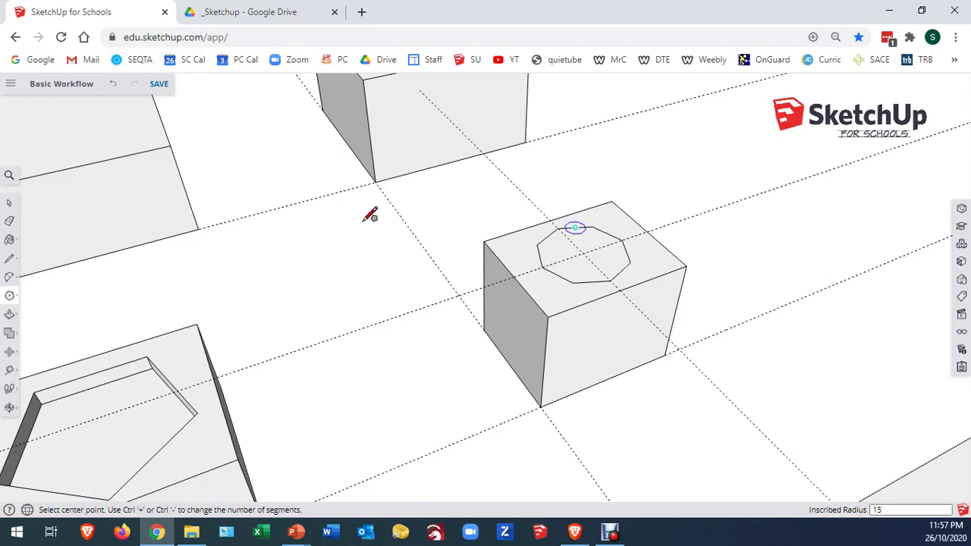
Step: Push the top face surrounding the octagon down 30 mm, leaving an octagonal column on a thin base
left_click(9, 203)
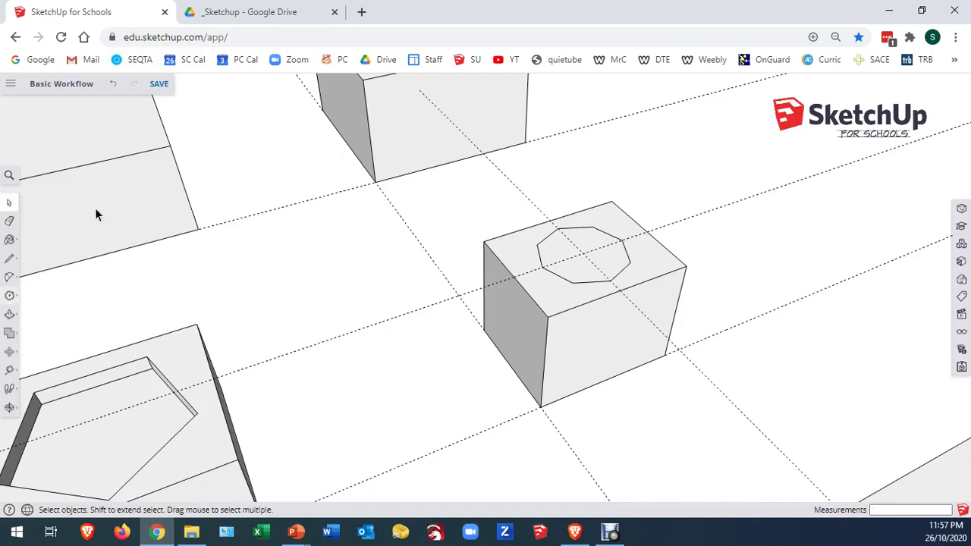
left_click(571, 275)
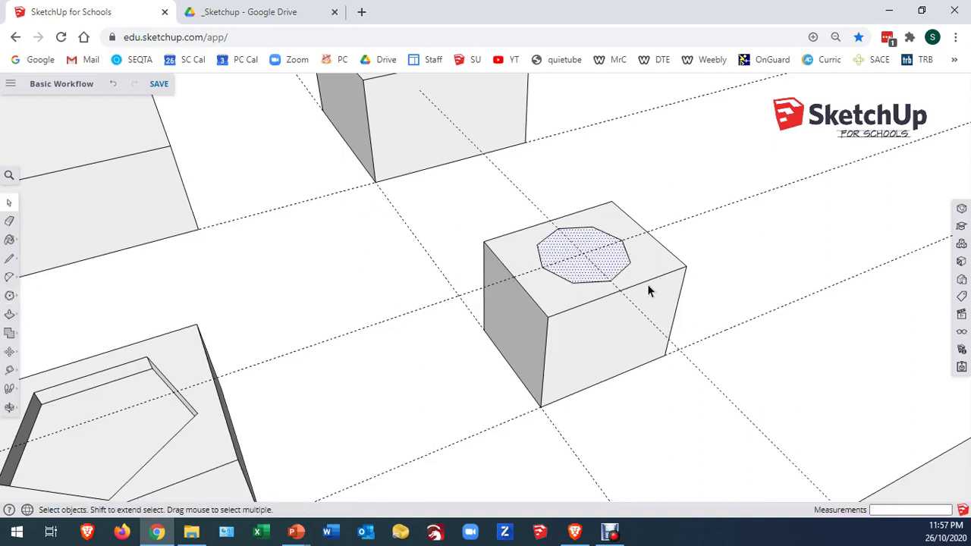
left_click(558, 302)
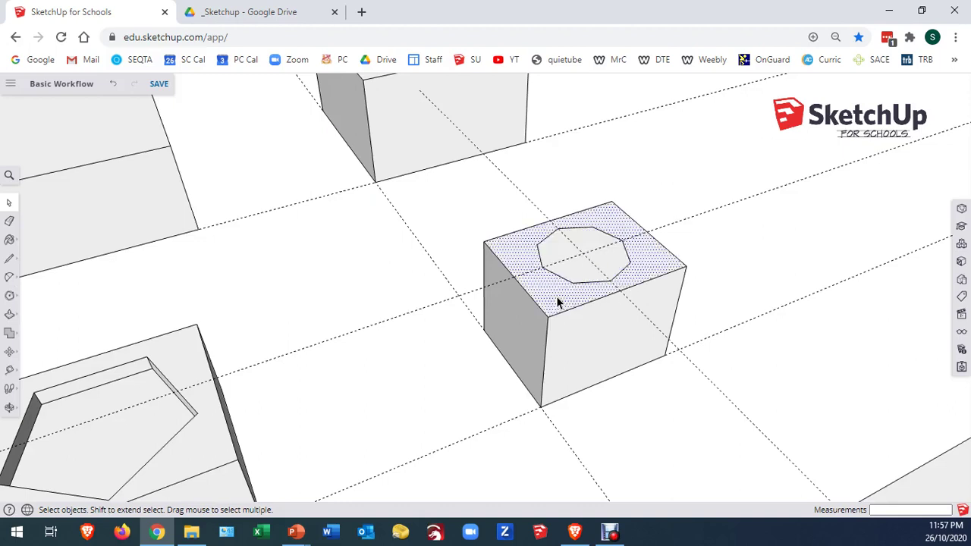
key("p")
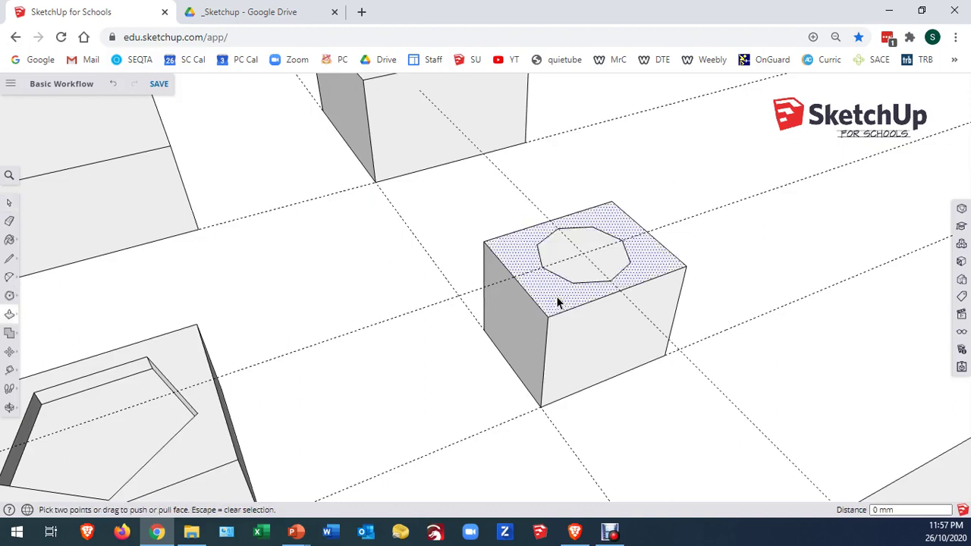
left_click_drag(556, 302, 536, 340)
type("30")
key("Return")
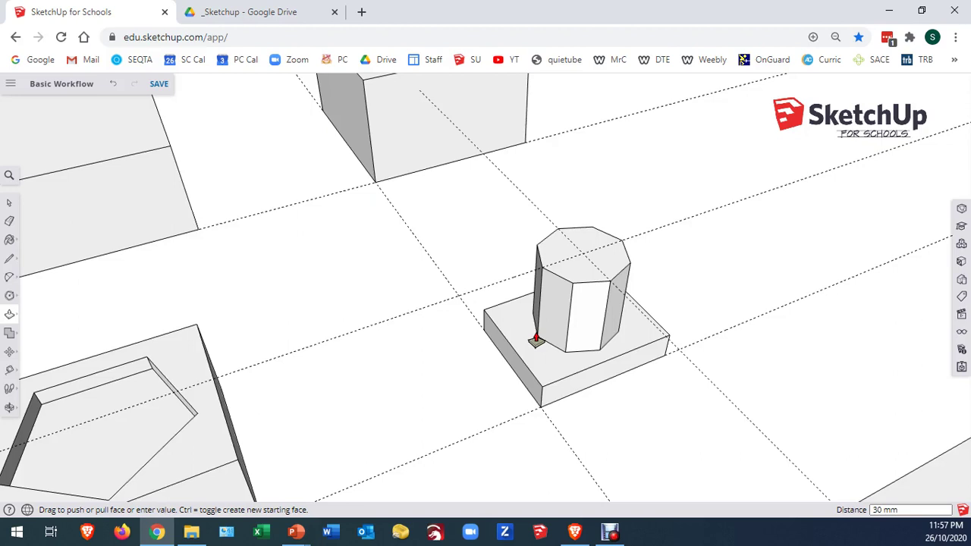
Step: Erase the two guides crossing the octagonal column
key("e")
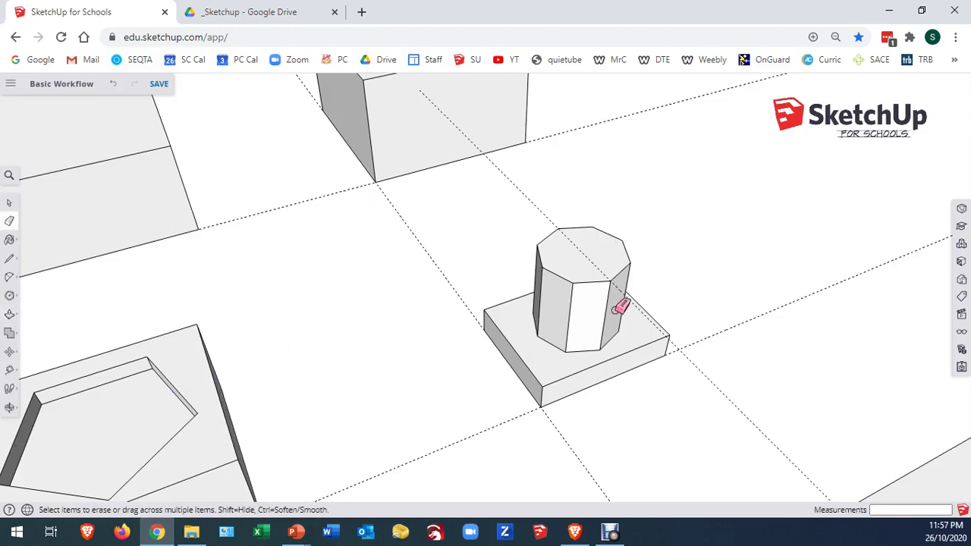
left_click(726, 401)
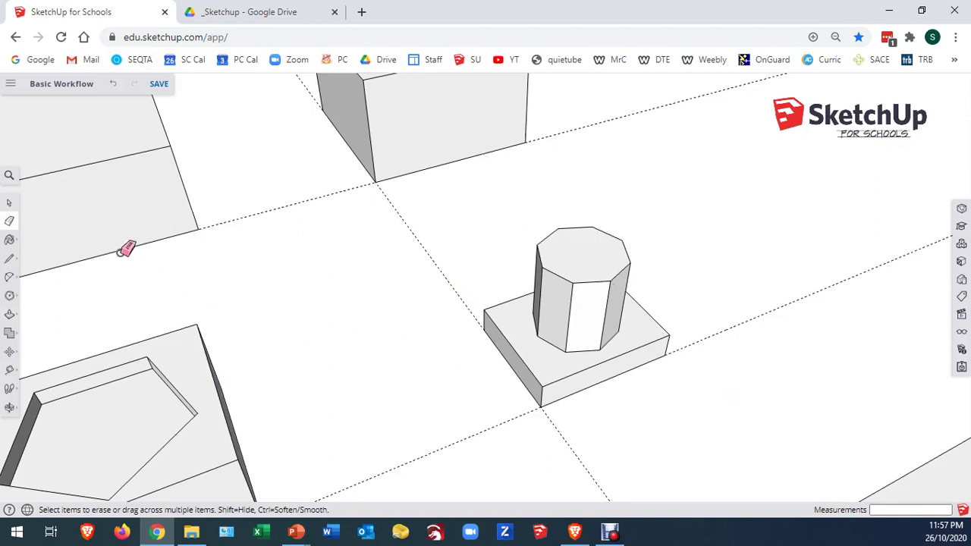
left_click(9, 204)
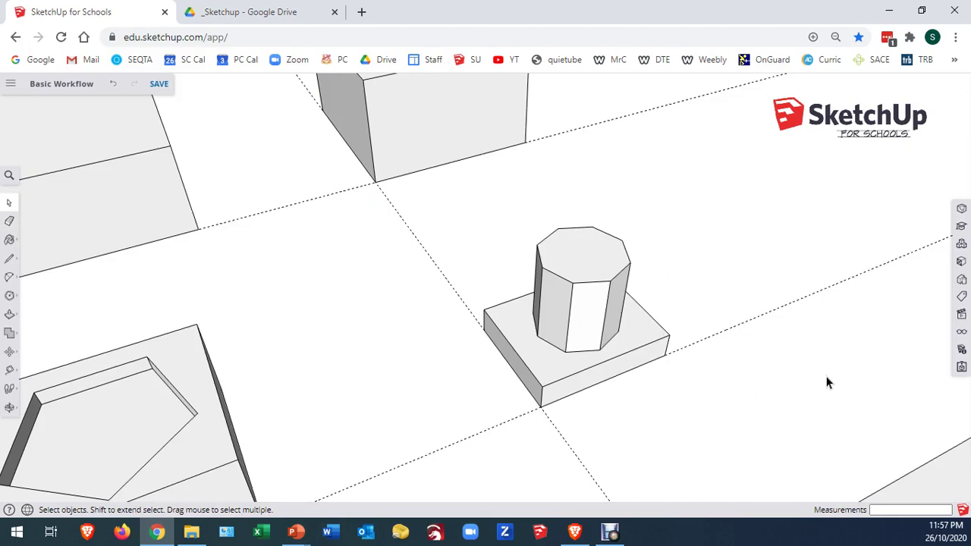
Step: Draw a diagonal line about 21 mm long across the upper corner of the front face of the plain block on the green axis
scroll(827, 383, "down", 5)
scroll(402, 351, "up", 6)
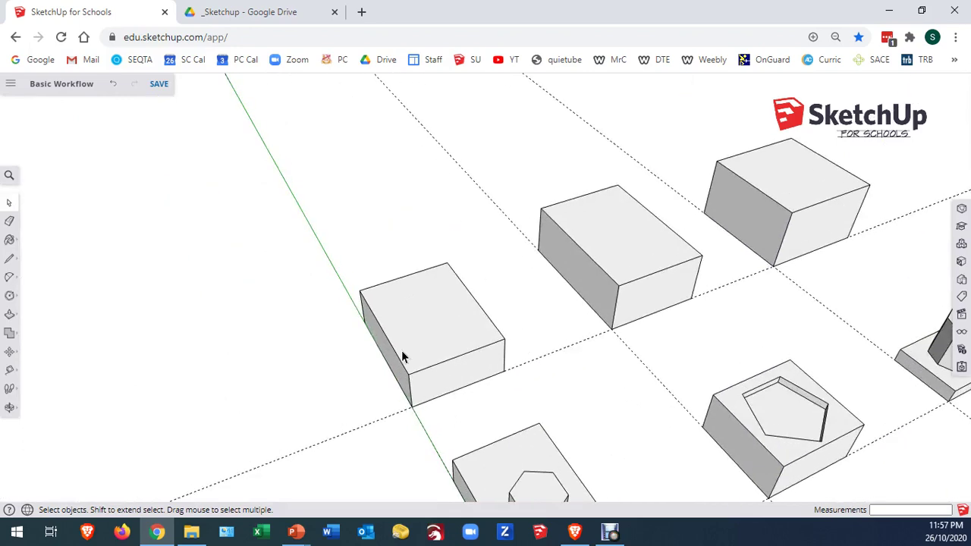
scroll(428, 432, "down", 2)
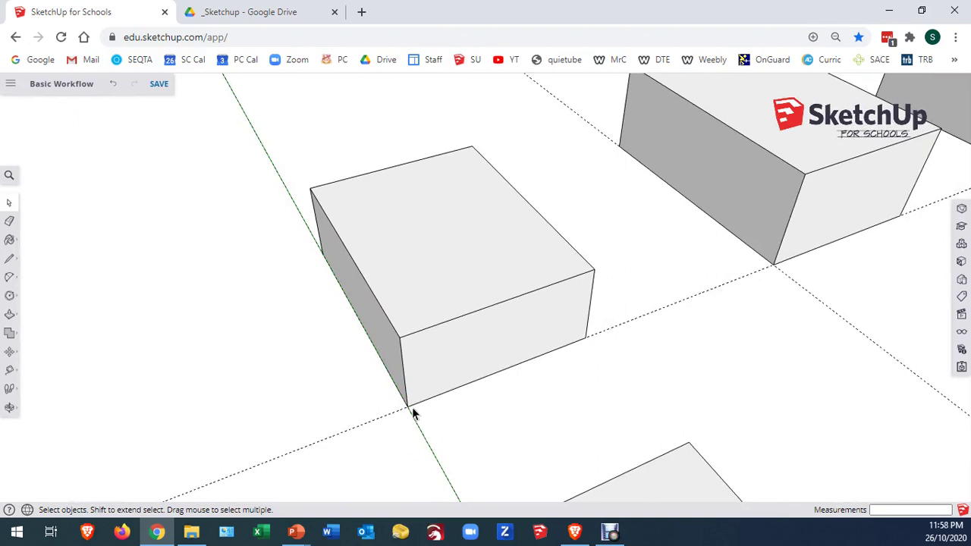
left_click(446, 298)
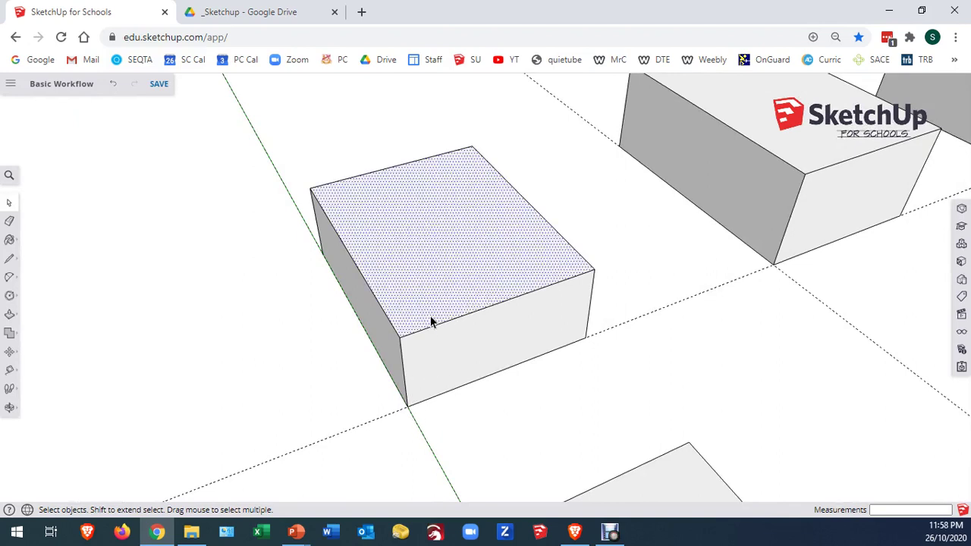
left_click(354, 408)
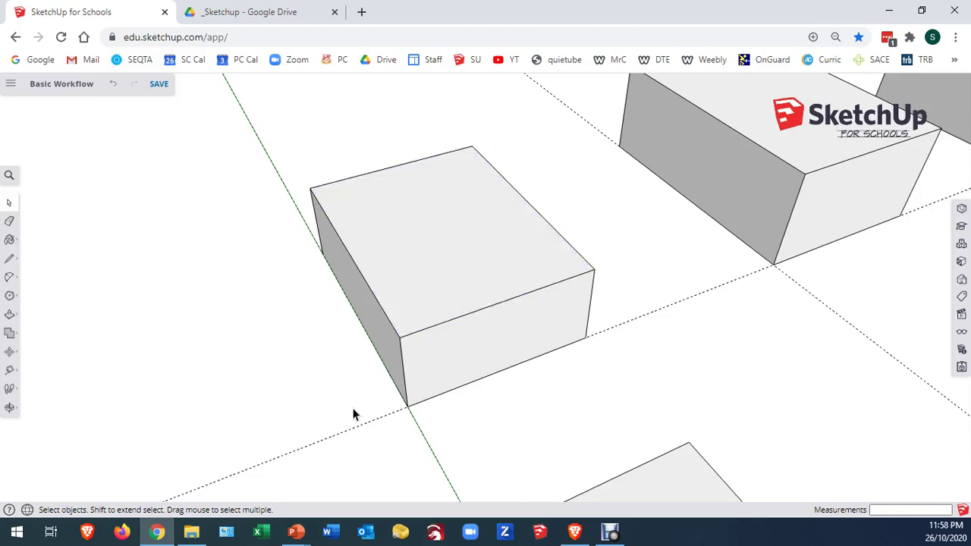
left_click(9, 259)
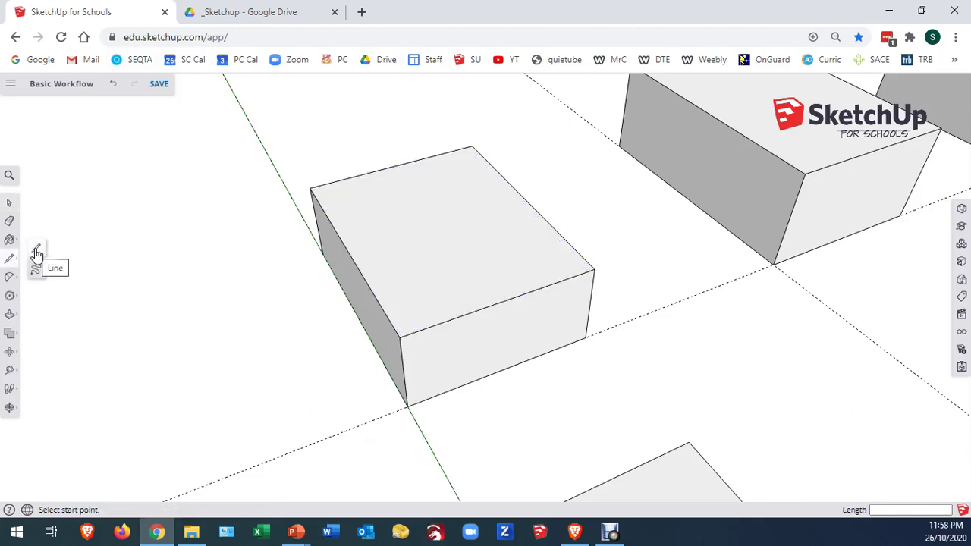
mouse_move(327, 396)
middle_mouse_down()
mouse_move(277, 330)
mouse_move(309, 306)
middle_mouse_up()
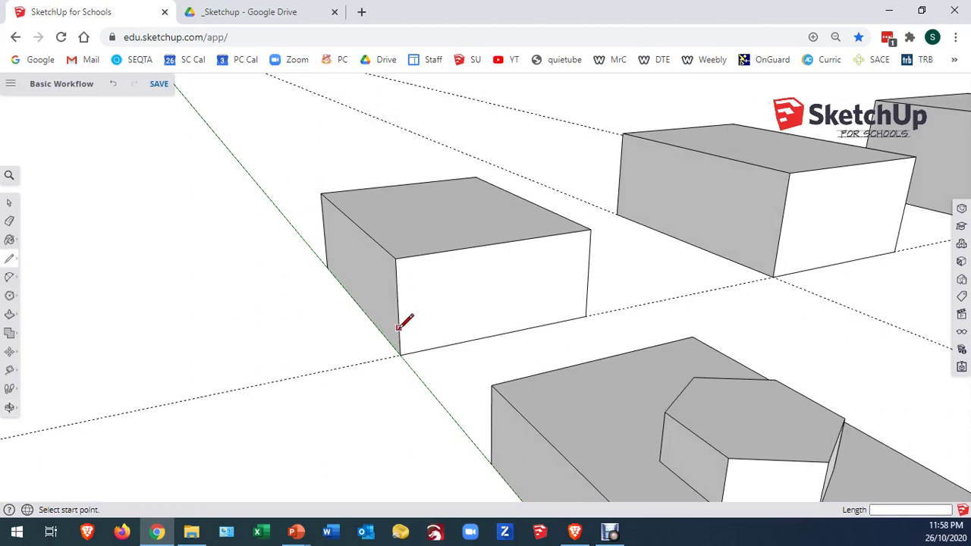
left_click(398, 308)
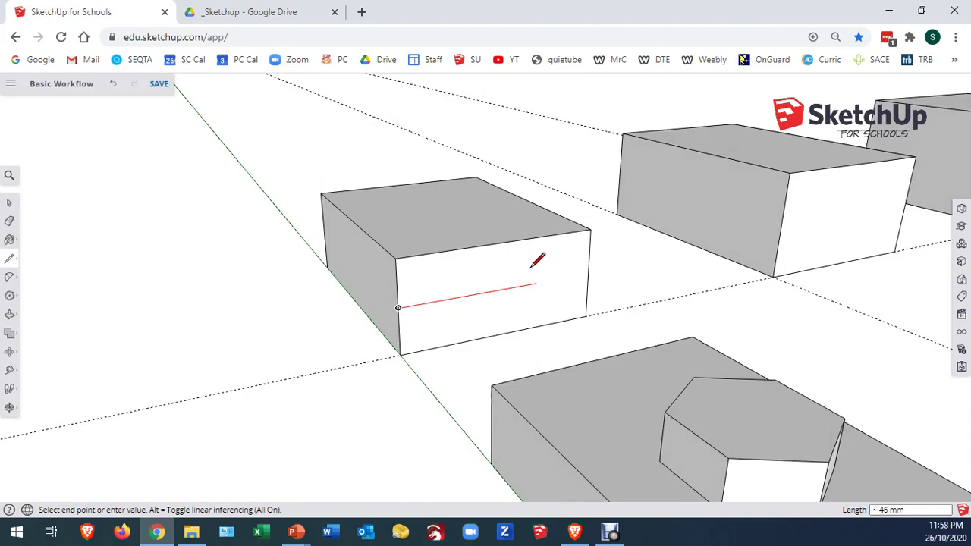
left_click(444, 251)
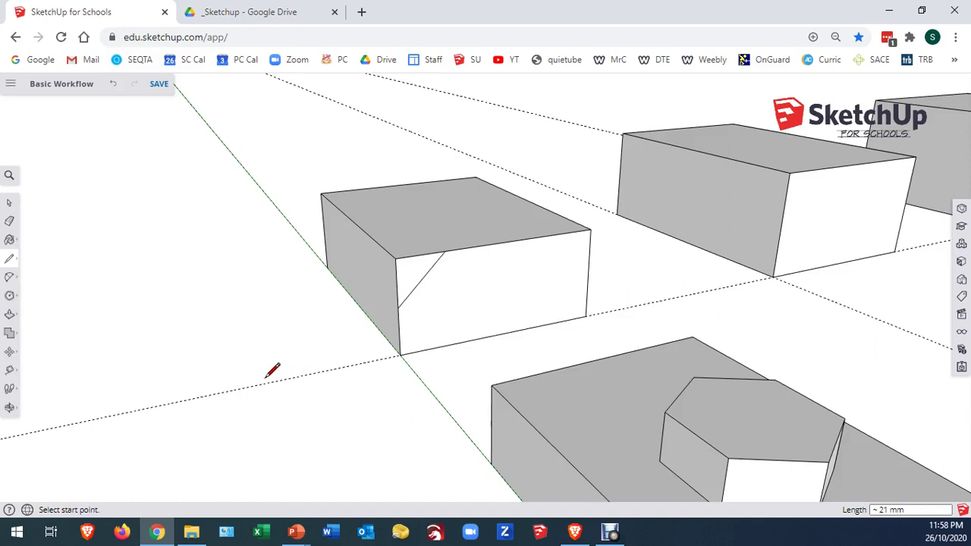
Step: Try pushing the corner triangle back 85 mm through the length of the block, and undo that push
left_click(9, 202)
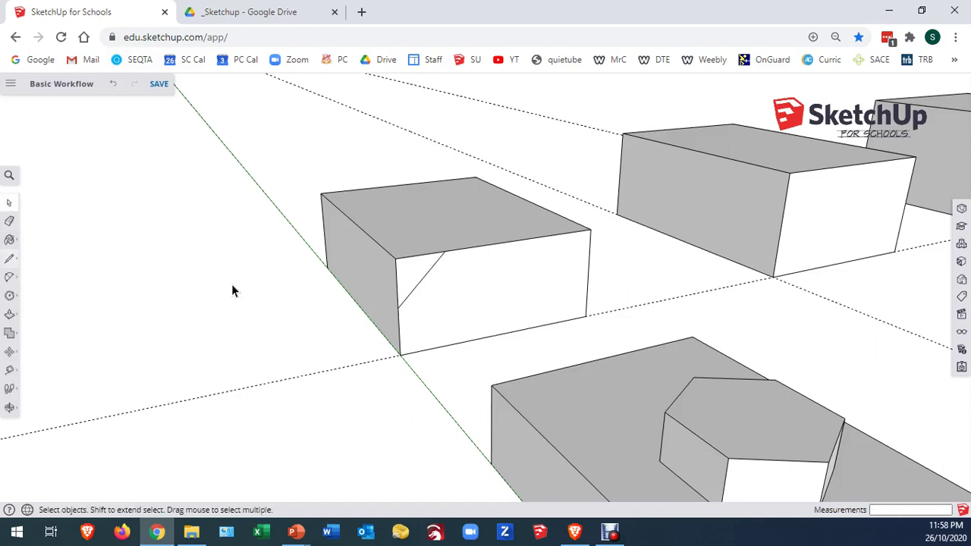
left_click(405, 280)
left_click(464, 305)
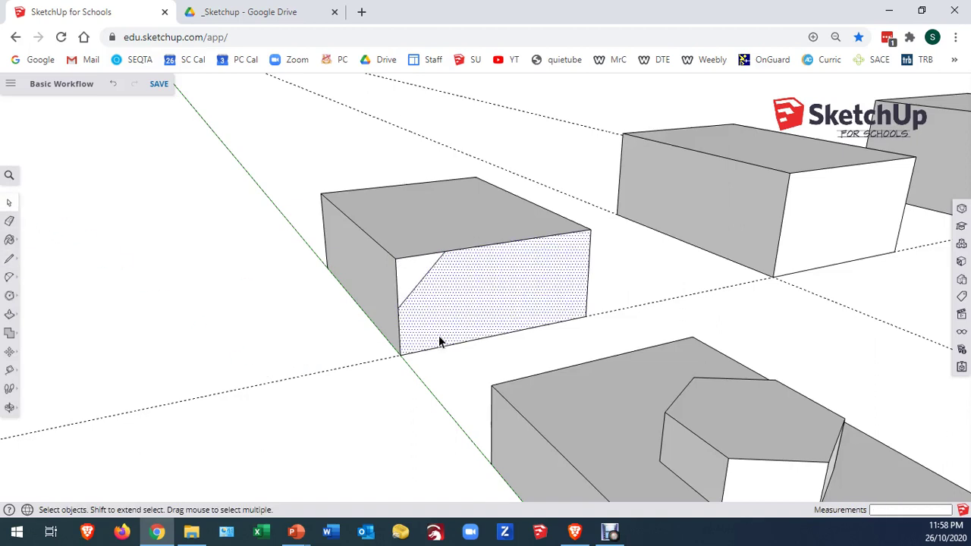
left_click(414, 274)
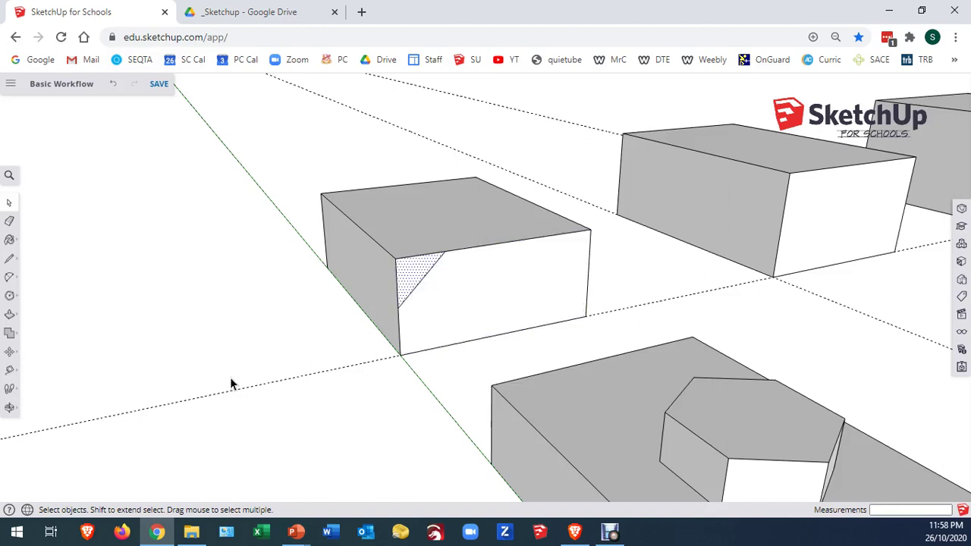
left_click(10, 316)
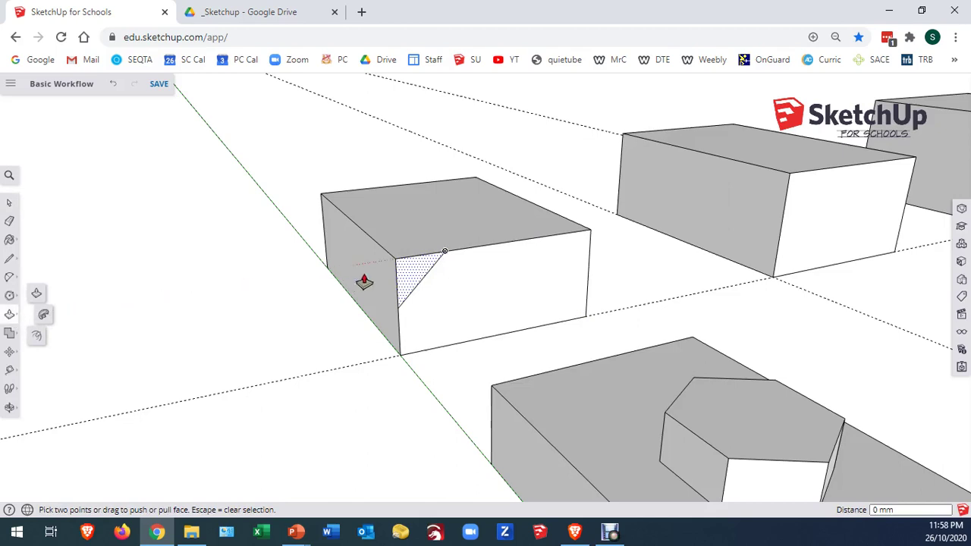
left_click_drag(408, 281, 313, 214)
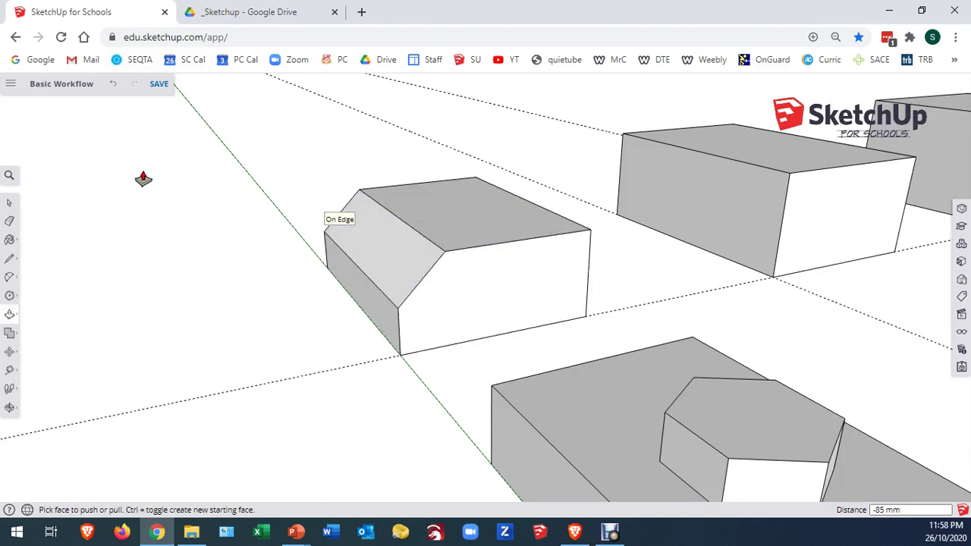
left_click(113, 85)
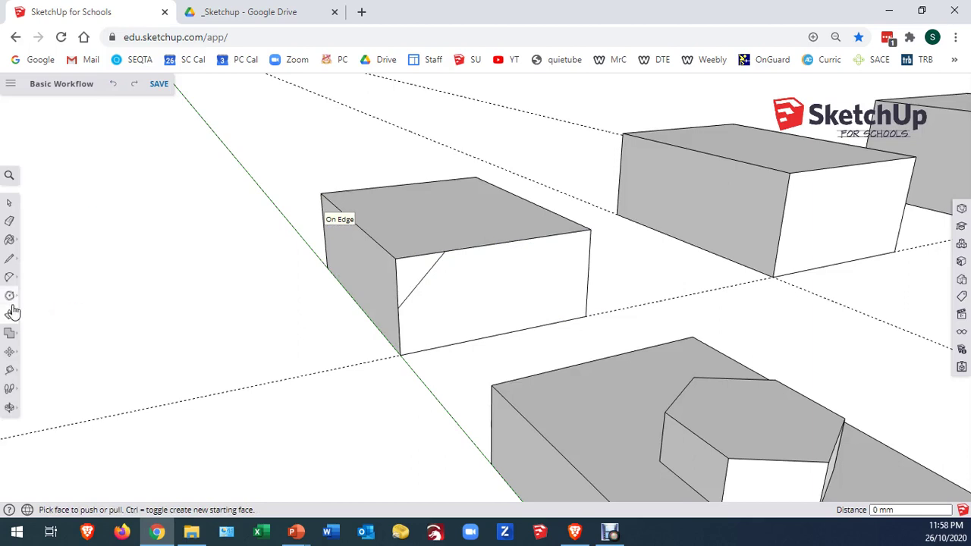
Step: Sweep the corner triangle around the perimeter of the block's top face with Follow Me, cutting a bevel on all four sides
mouse_move(9, 314)
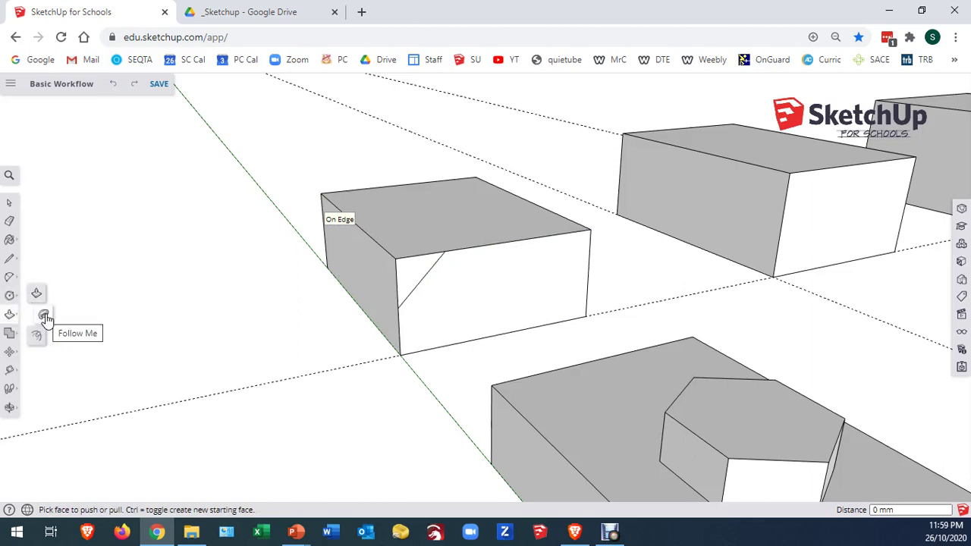
left_click(45, 317)
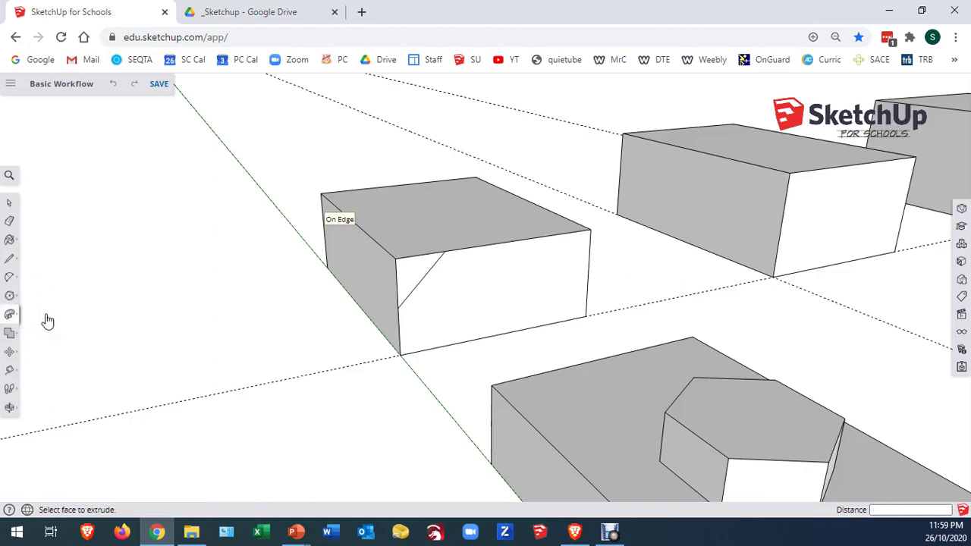
middle_click_drag(258, 297, 256, 401)
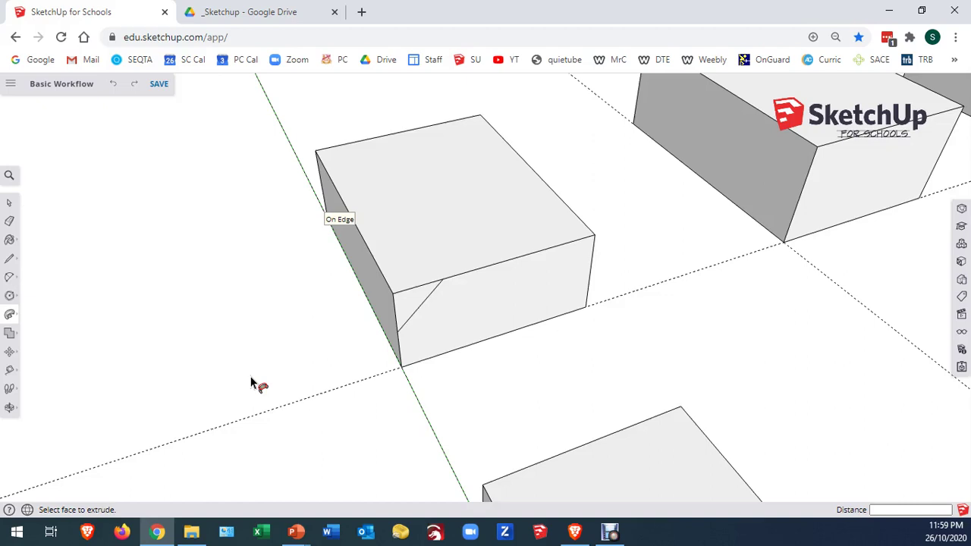
left_click(407, 304)
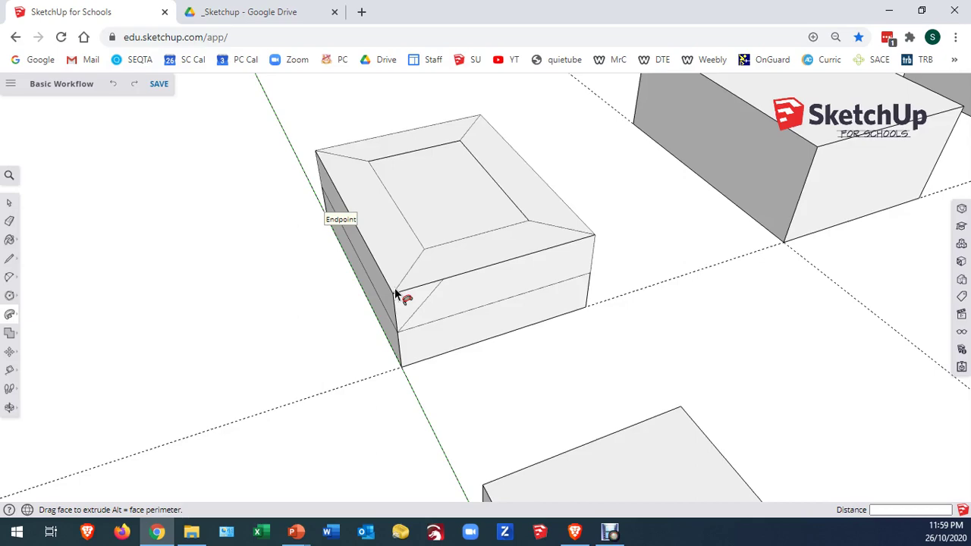
left_click(395, 292)
left_click(9, 203)
middle_click_drag(154, 320, 365, 329)
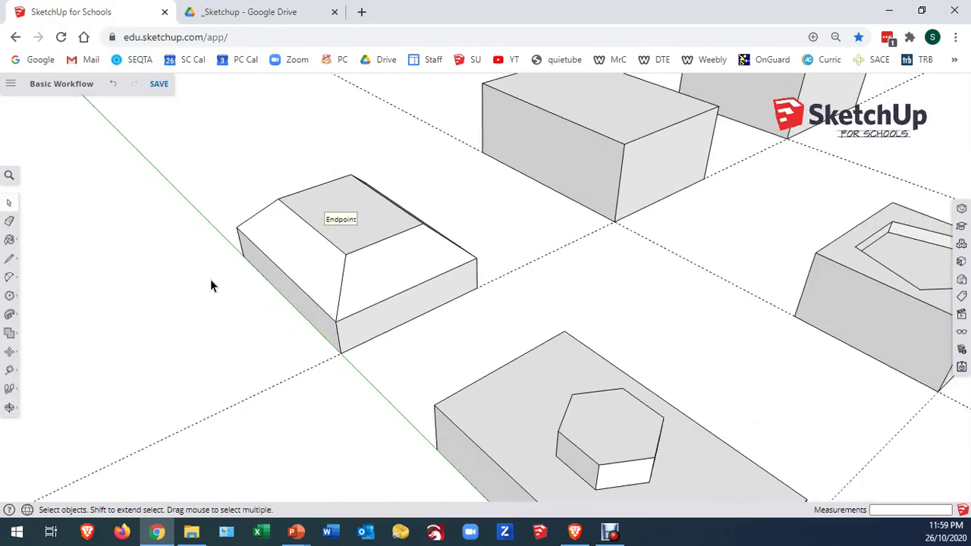
scroll(211, 285, "up", 1)
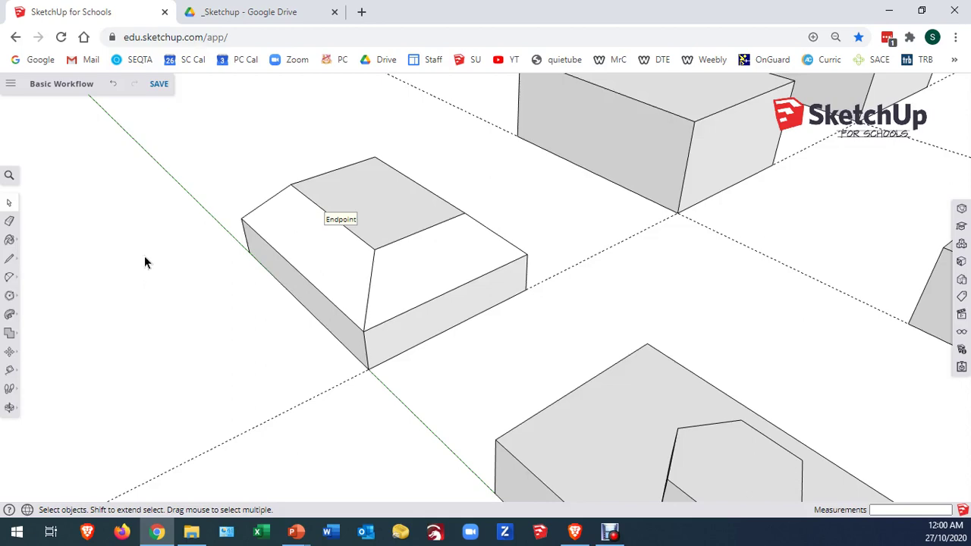
Step: Try offsetting the top face of the plain block beside the bevelled one inward by about 9 mm, and undo that offset
scroll(299, 149, "down", 8)
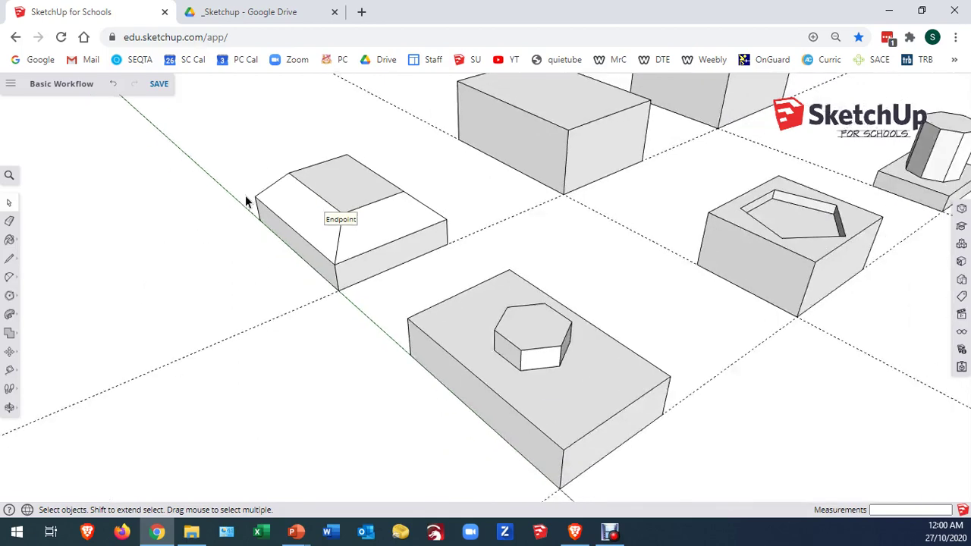
scroll(448, 182, "up", 5)
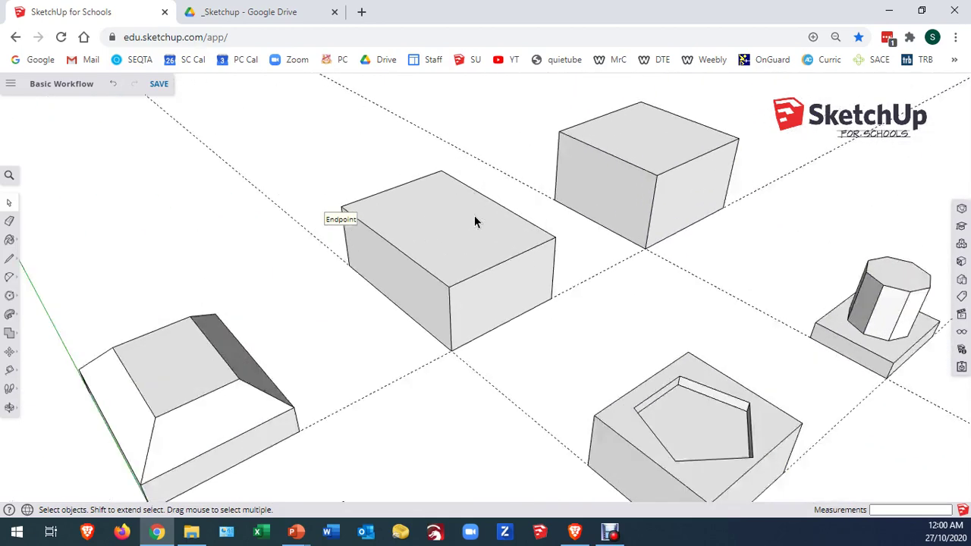
scroll(453, 245, "up", 3)
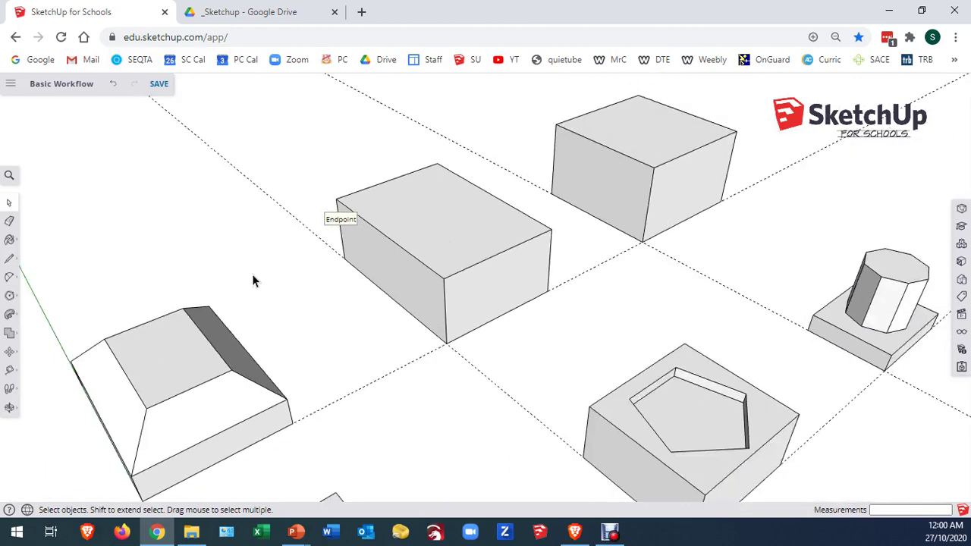
middle_click_drag(130, 266, 506, 263)
scroll(627, 248, "down", 2)
scroll(494, 281, "up", 3)
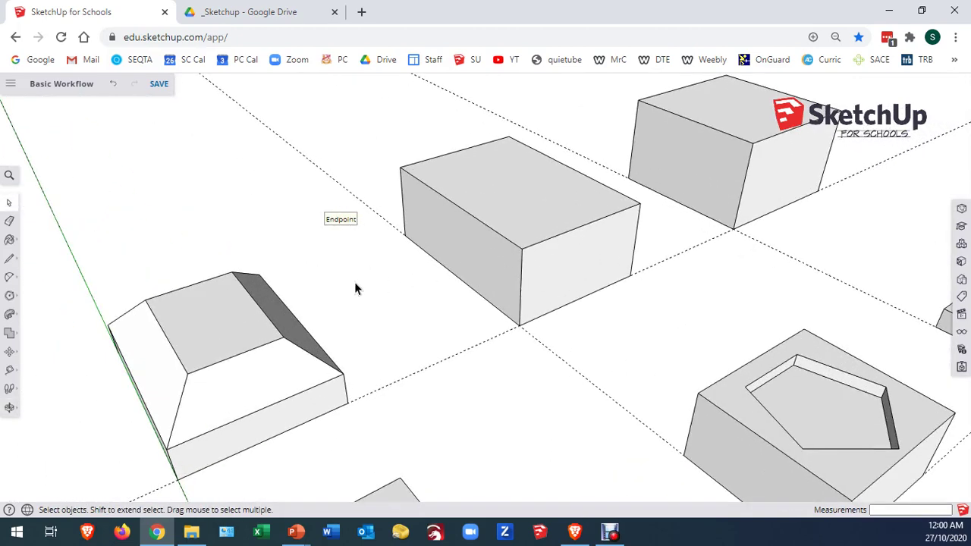
left_click(9, 314)
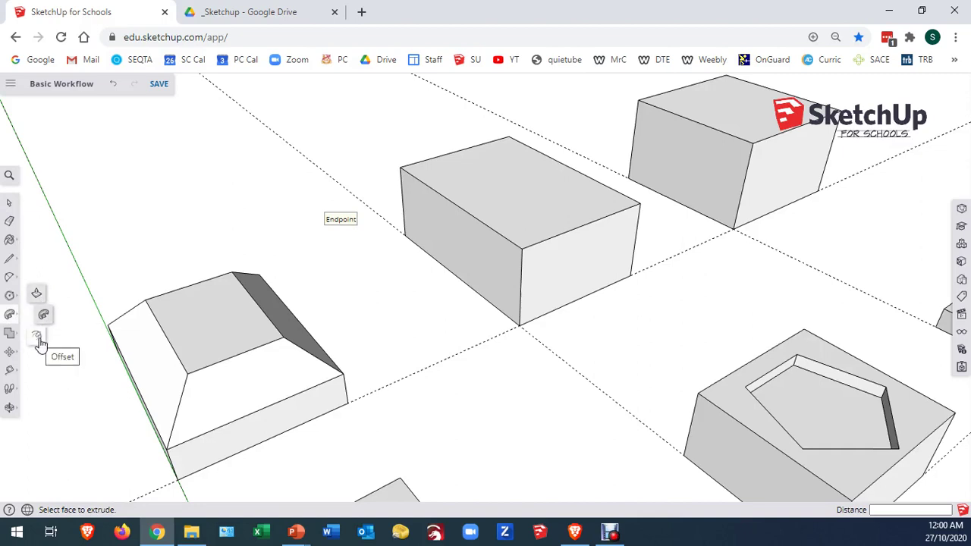
left_click(39, 341)
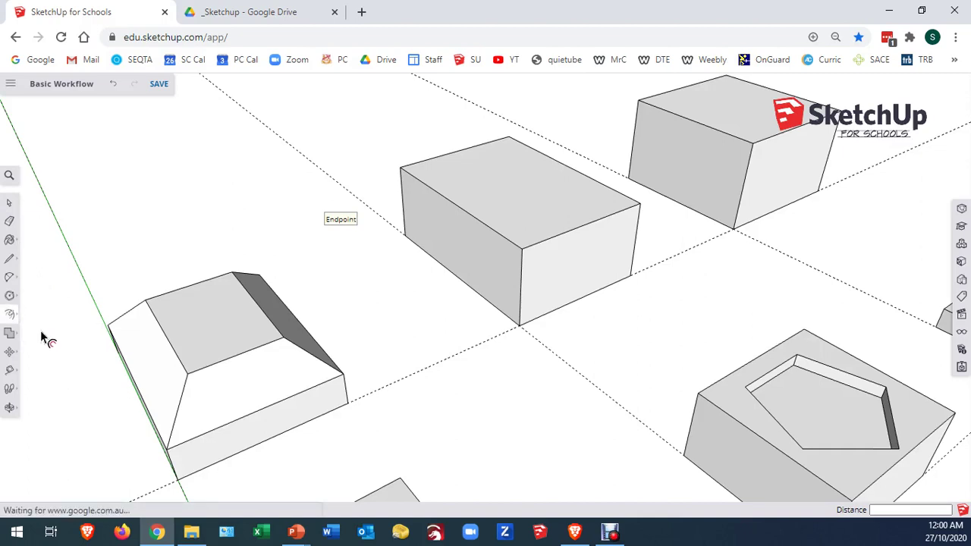
left_click(503, 224)
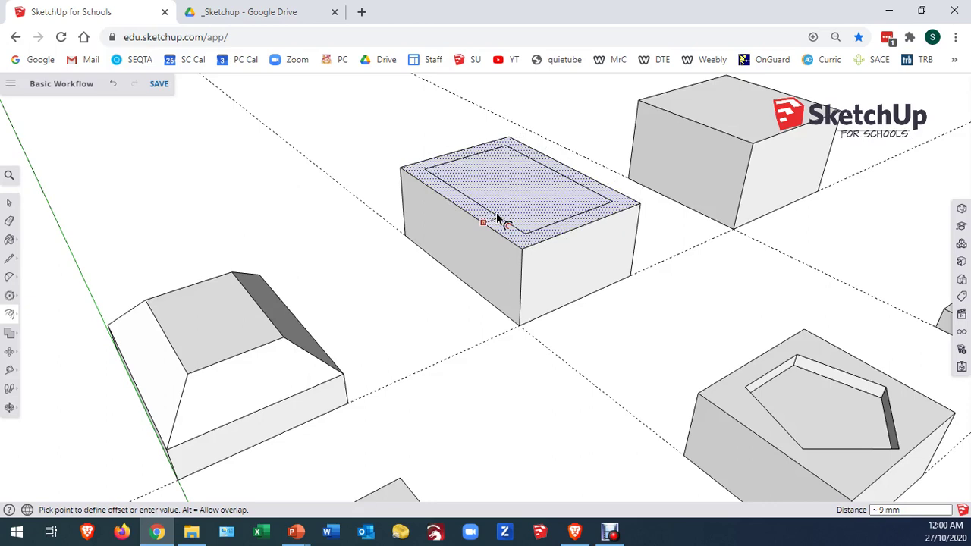
left_click(498, 219)
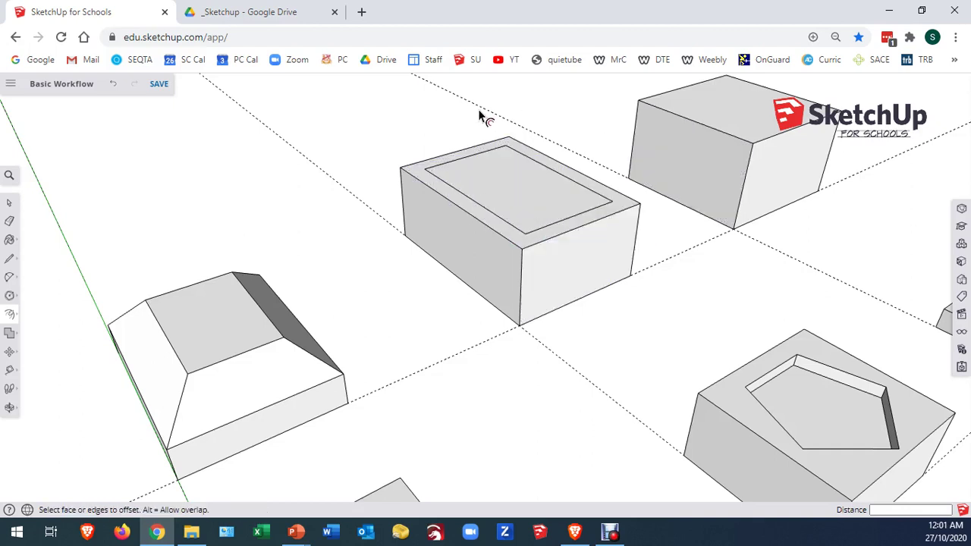
left_click(115, 87)
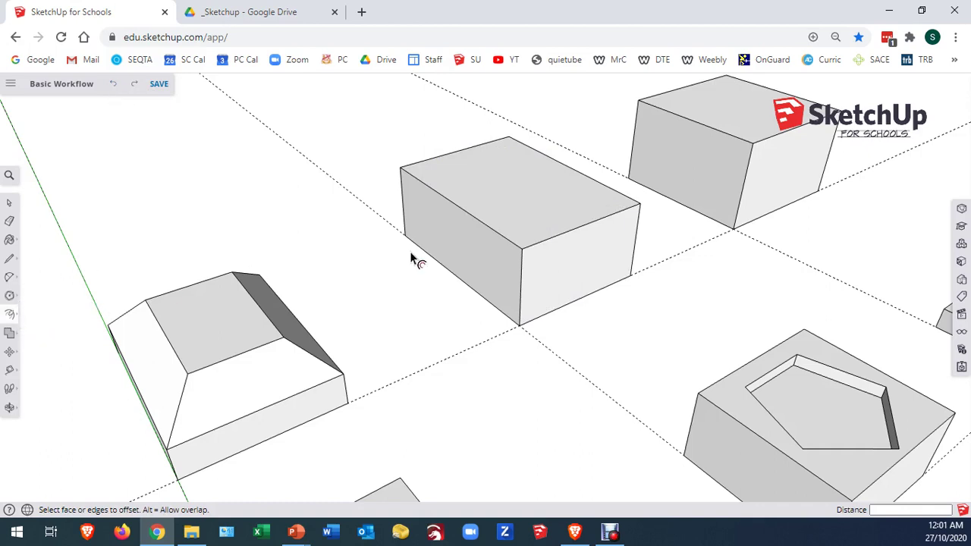
Step: Offset the top face outline of the block beside the bevelled one inward by 15 mm and save the model
left_click(505, 232)
left_click(516, 226)
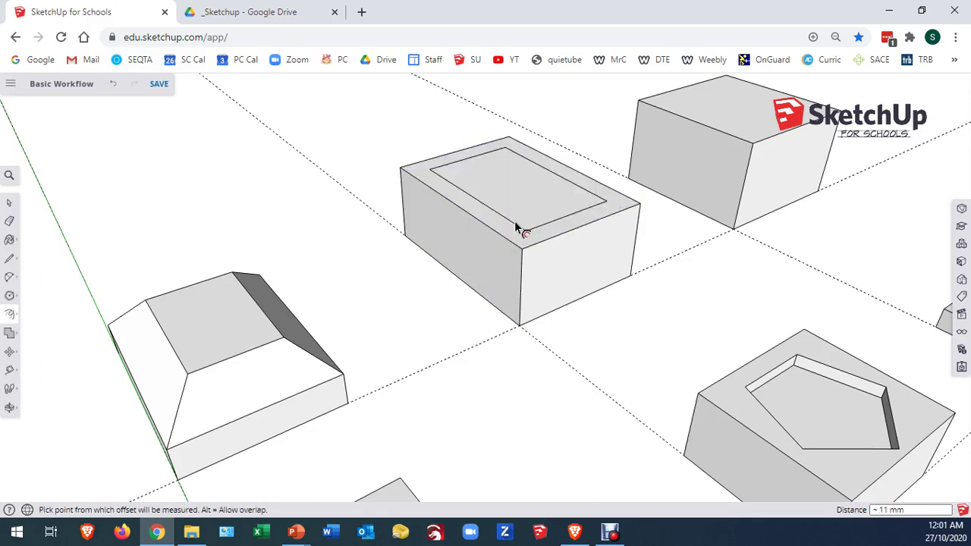
type("15")
key("Return")
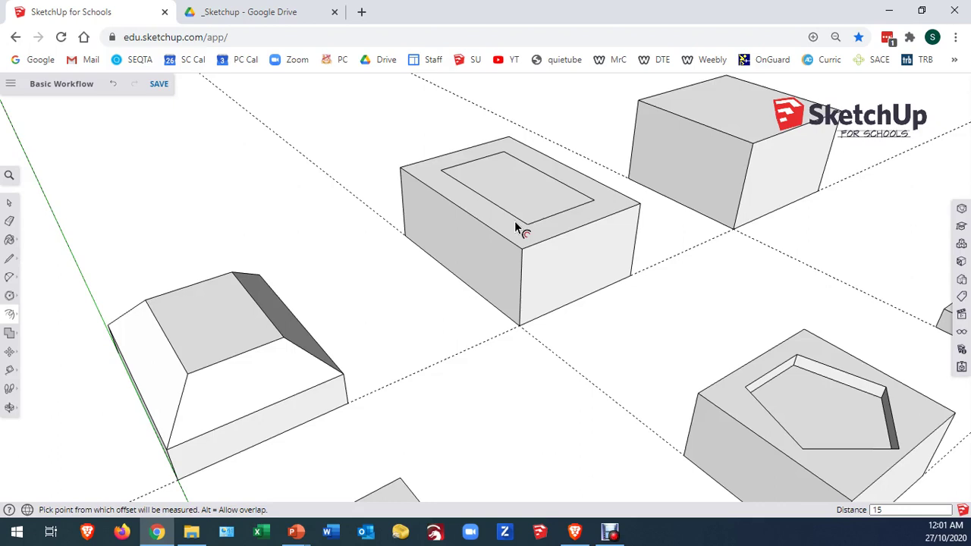
key("ctrl+s")
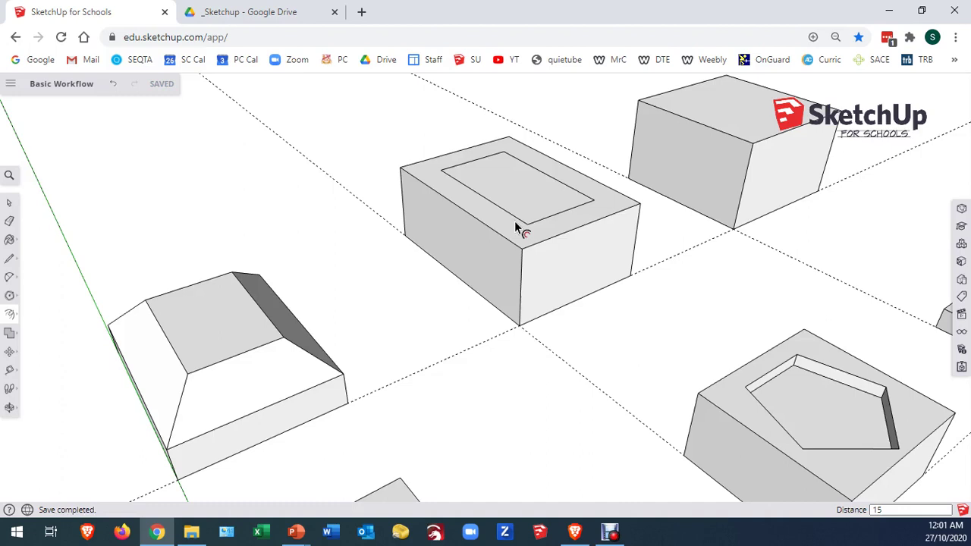
Step: Push/Pull the inner rectangle on top of the block beside the bevelled one up by 15 mm
key("p")
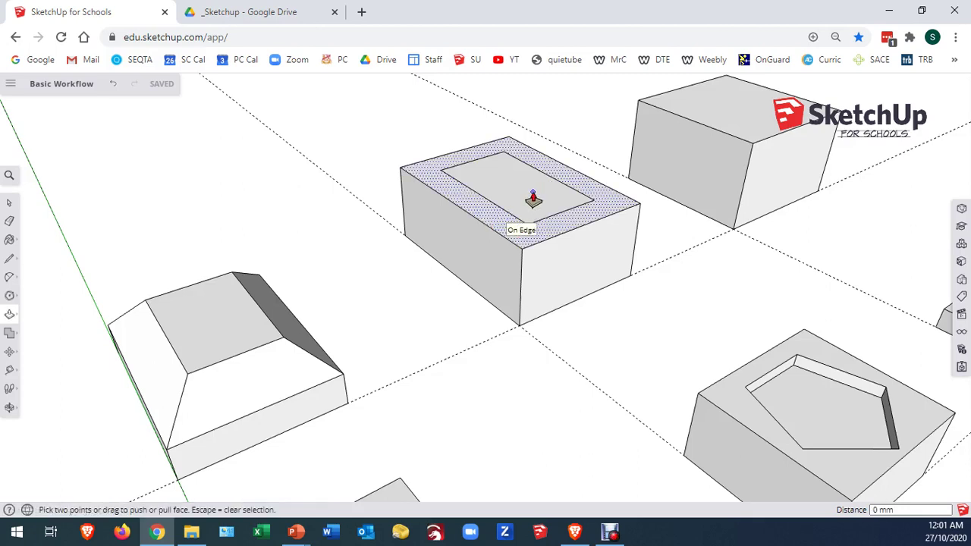
key("space")
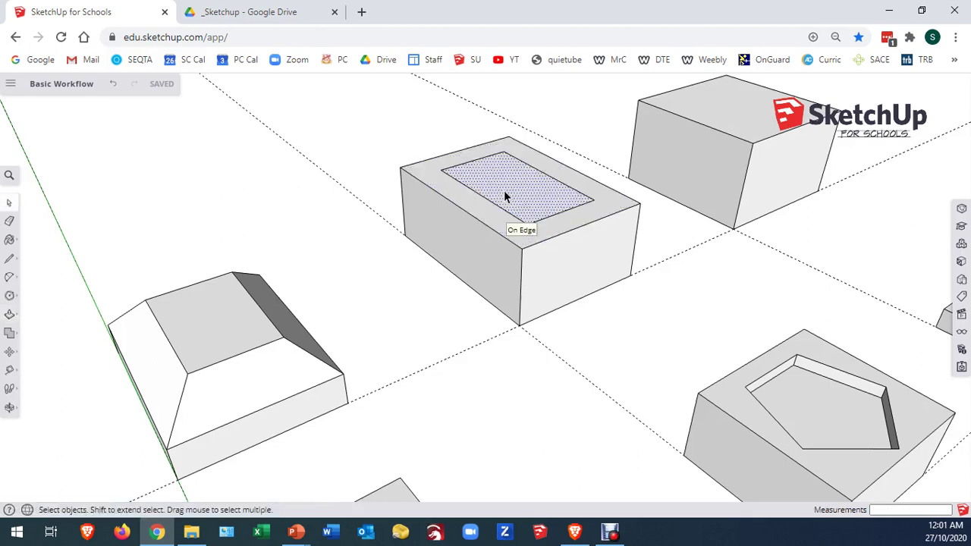
key("p")
left_click_drag(533, 206, 407, 239)
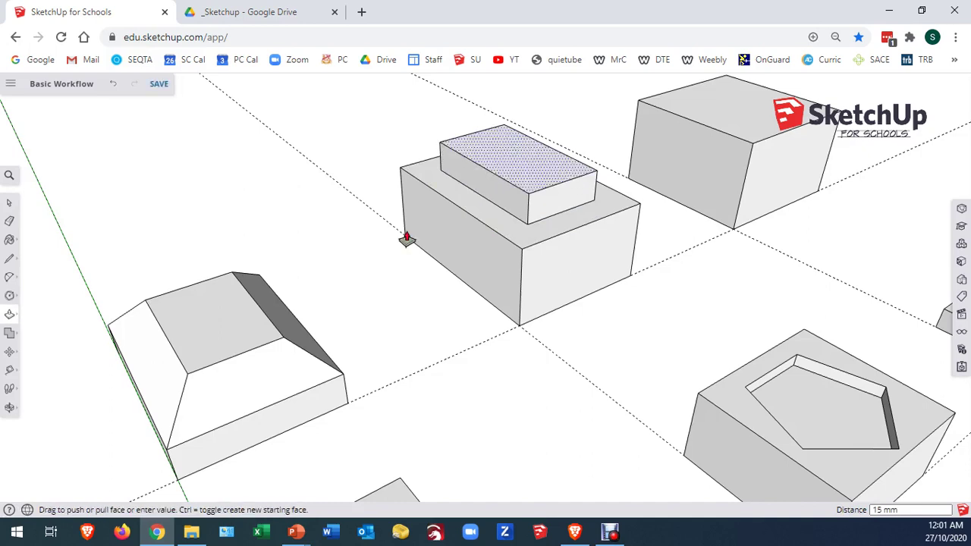
Step: Offset the top face outline of the raised 15 mm tier inward by 5 mm
left_click(10, 321)
left_click(35, 340)
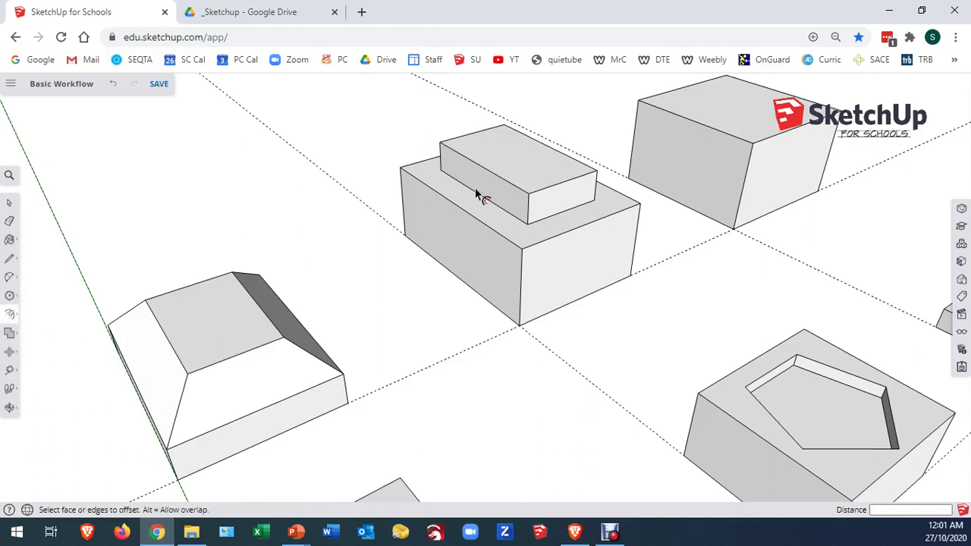
left_click(515, 182)
left_click(516, 179)
type("58")
key("Return")
type("5")
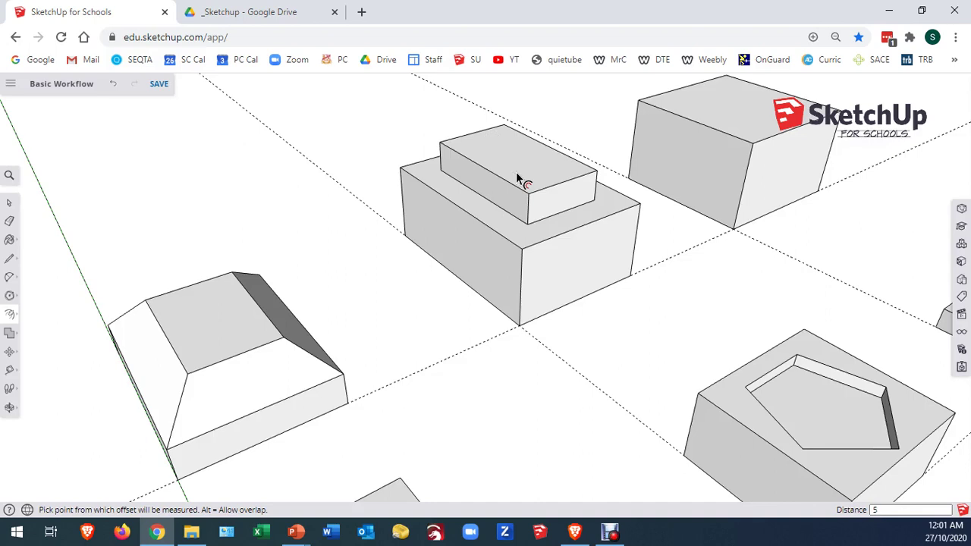
left_click(515, 185)
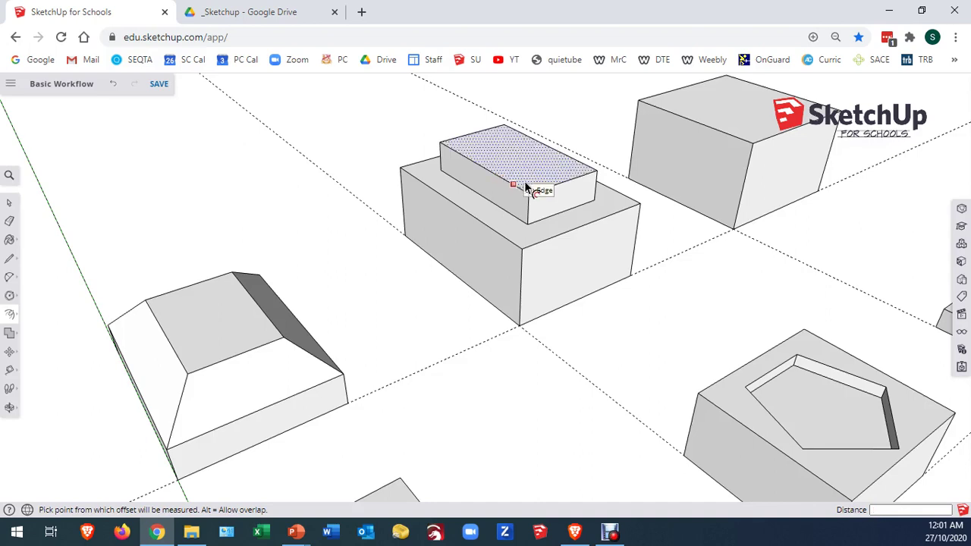
left_click(526, 185)
left_click(533, 183)
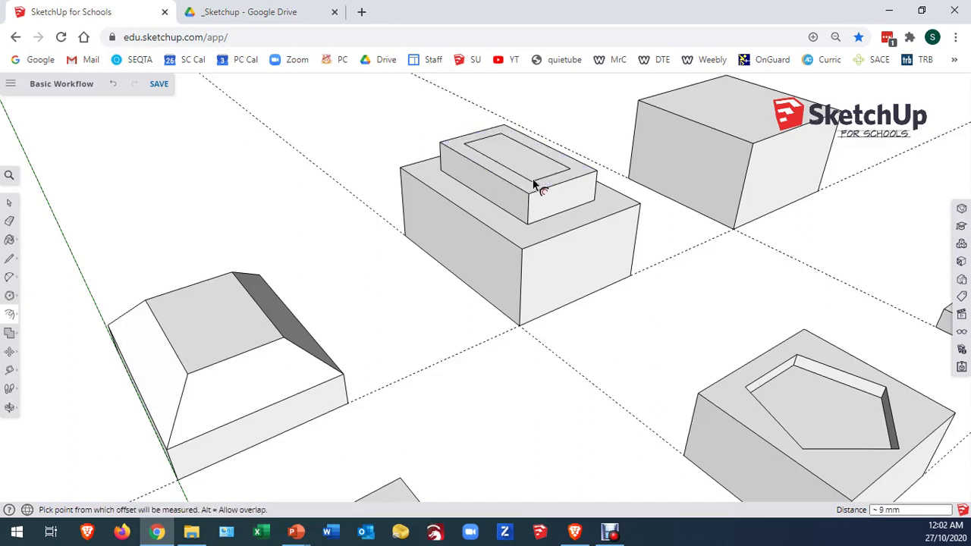
type("5")
key("Return")
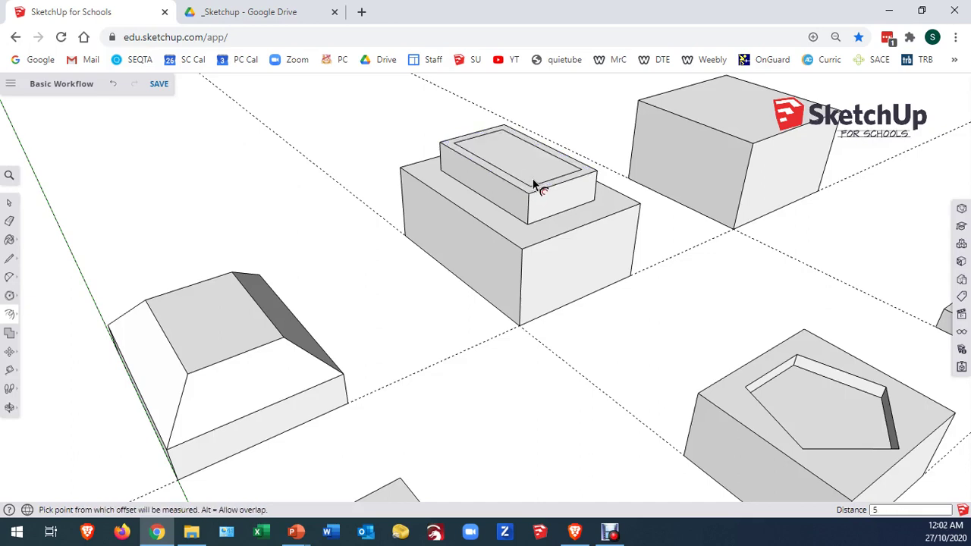
Step: Push the inner rectangle on top of the raised tier down 5 mm to form a shallow recess
key("p")
left_click(531, 167)
left_click(543, 173)
left_click(543, 173)
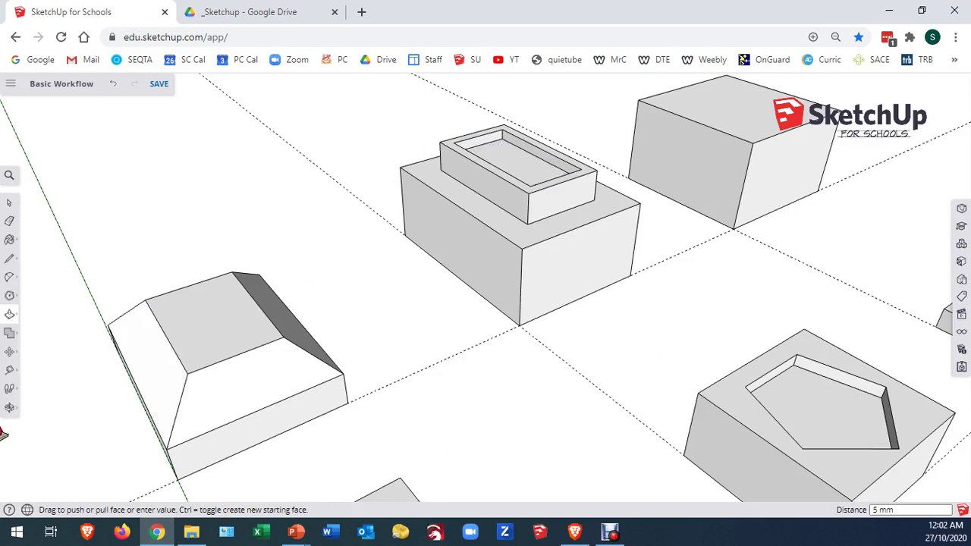
left_click(10, 315)
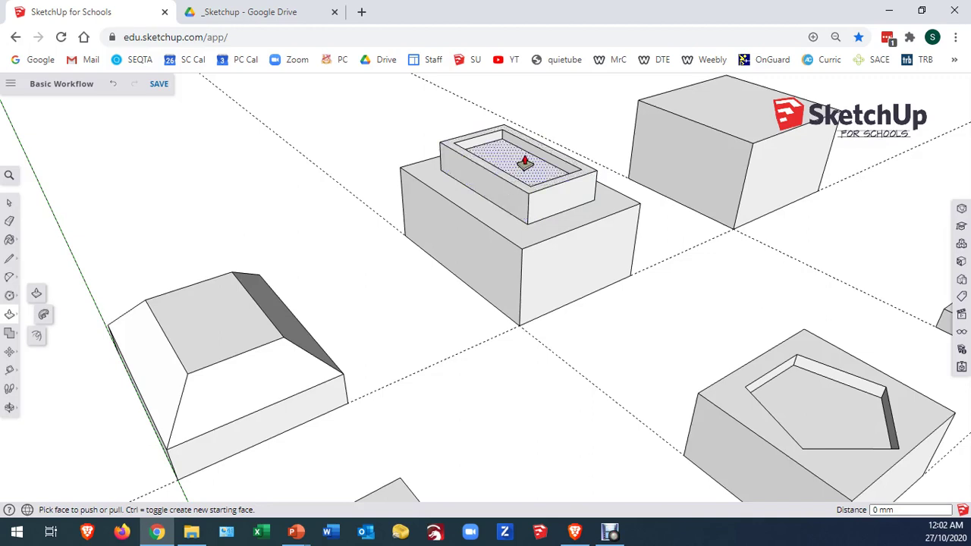
left_click(9, 202)
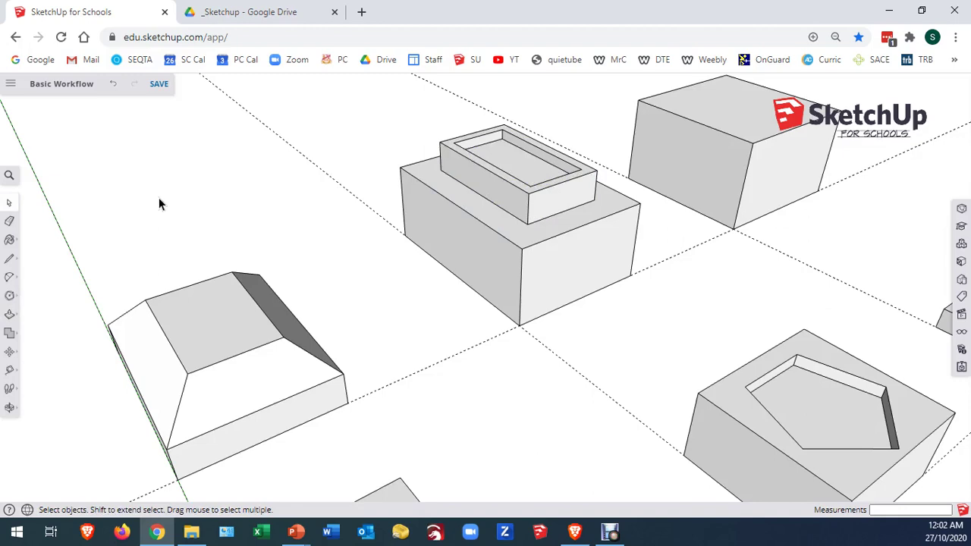
Step: Try scaling the whole plain block beside the tiered one to about 0.63 along the red axis, and undo the scaling
scroll(369, 364, "down", 3)
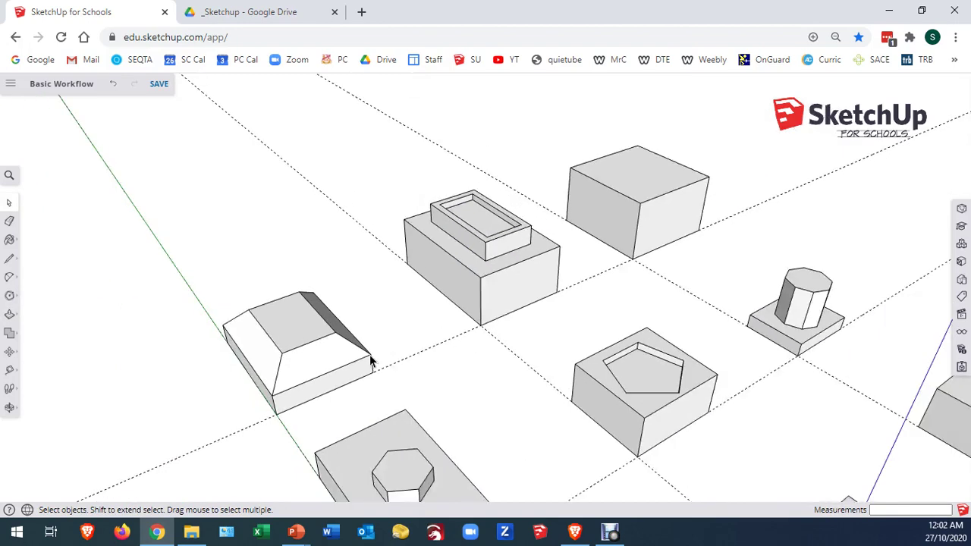
scroll(640, 218, "up", 2)
scroll(626, 251, "up", 1)
middle_click_drag(583, 326, 563, 307)
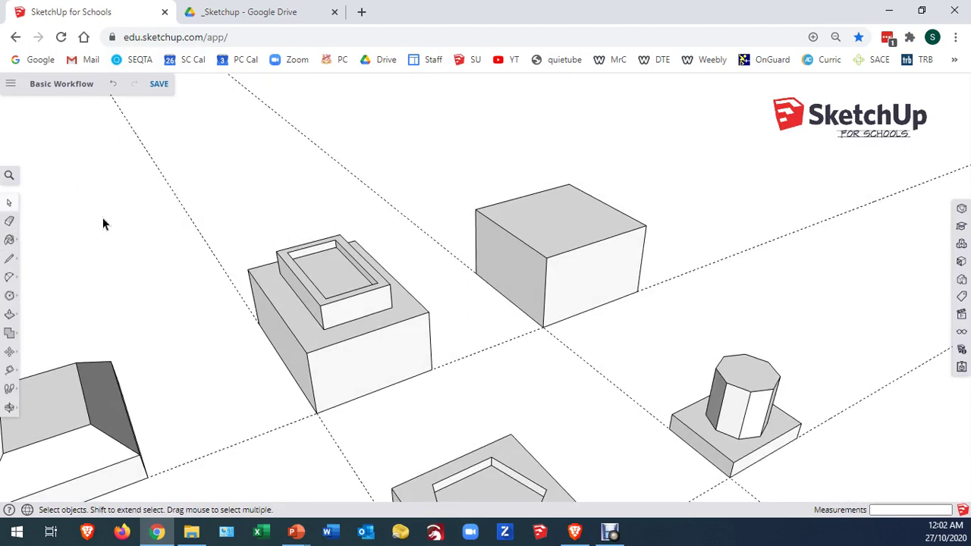
left_click(10, 352)
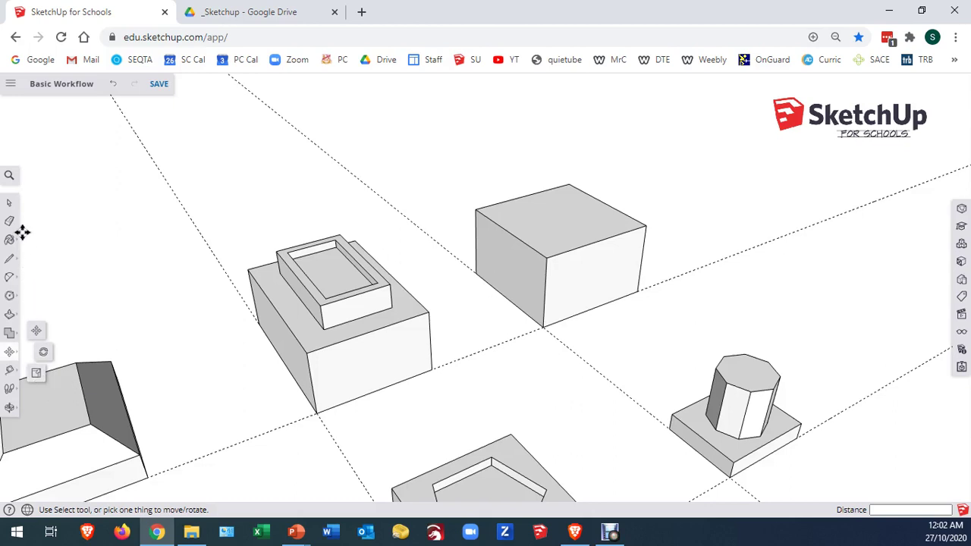
left_click(9, 203)
triple_click(549, 239)
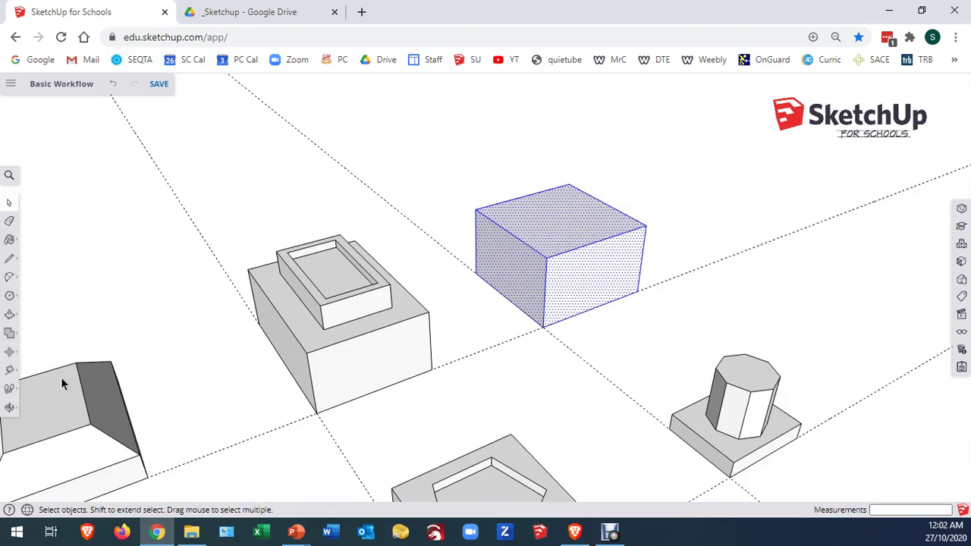
left_click(12, 362)
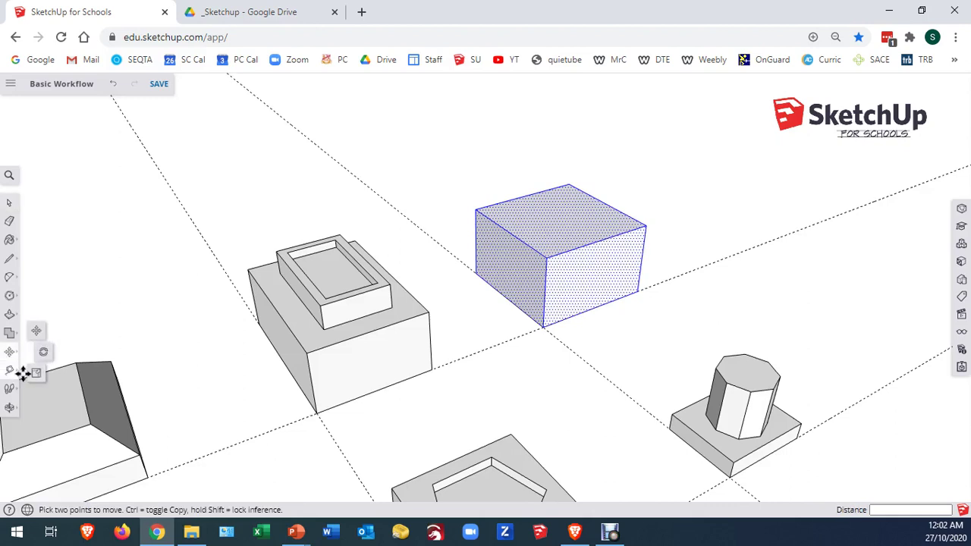
left_click(38, 379)
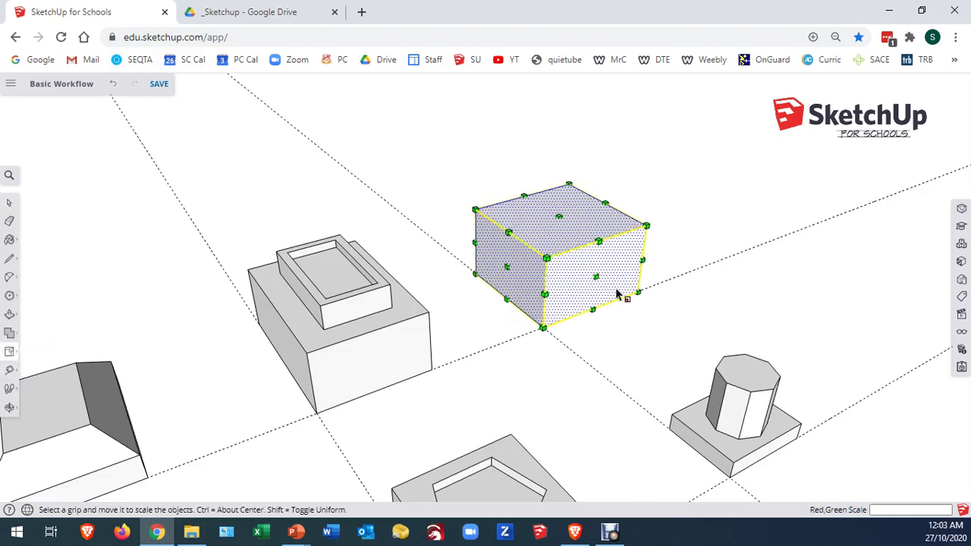
left_click(507, 267)
left_click_drag(522, 264, 547, 257)
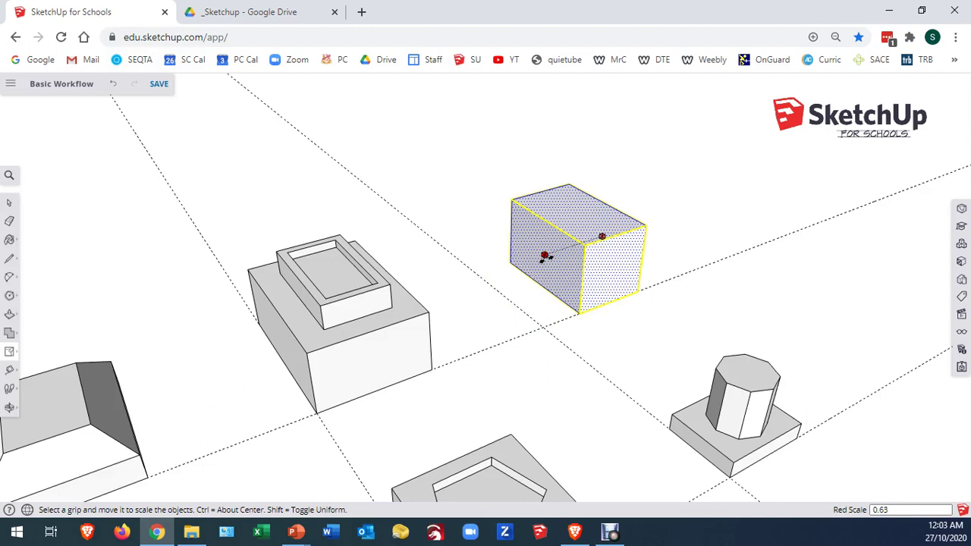
left_click(544, 256)
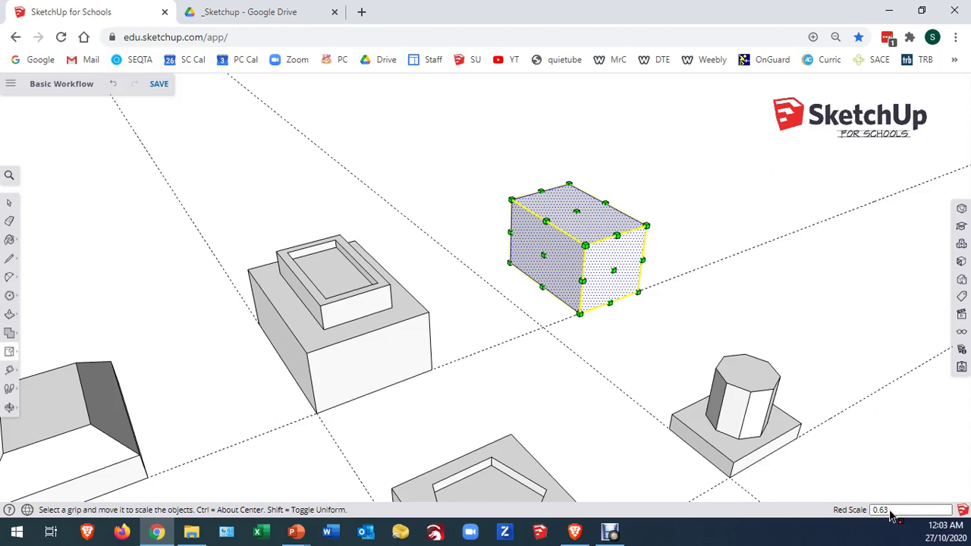
left_click(114, 85)
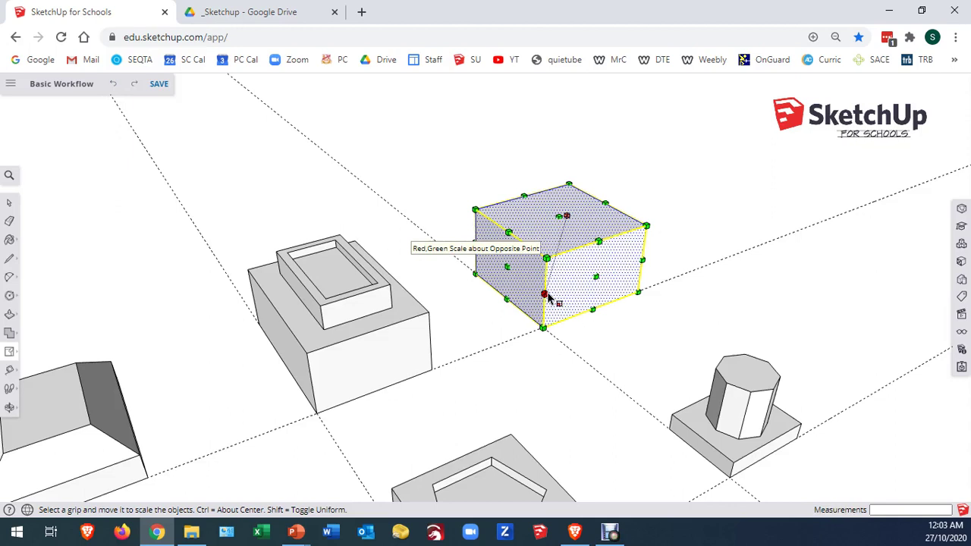
Step: Try scaling the whole plain block about its center to about 0.65 along the red axis, undo it and clear the selection
left_click_drag(547, 298, 557, 280)
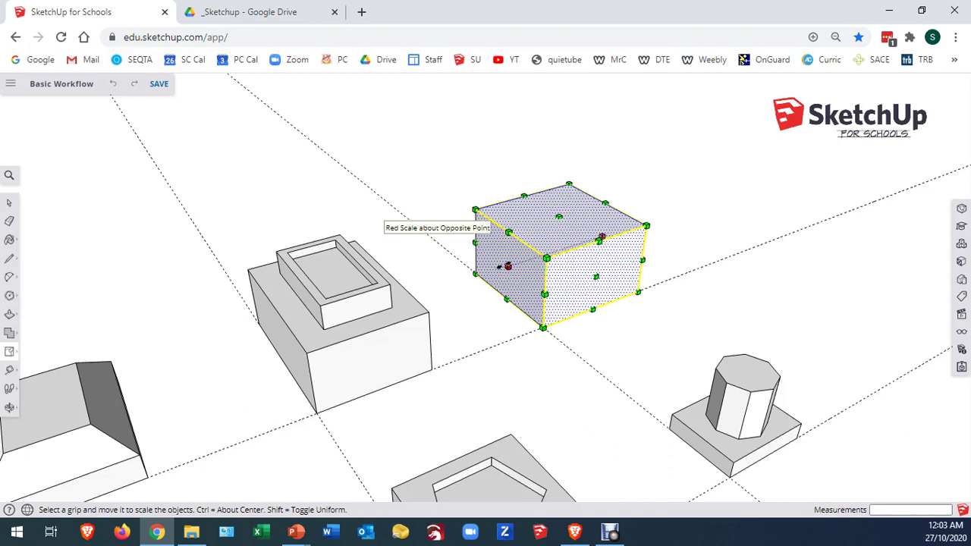
key("ctrl")
left_click_drag(503, 263, 527, 261, "ctrl")
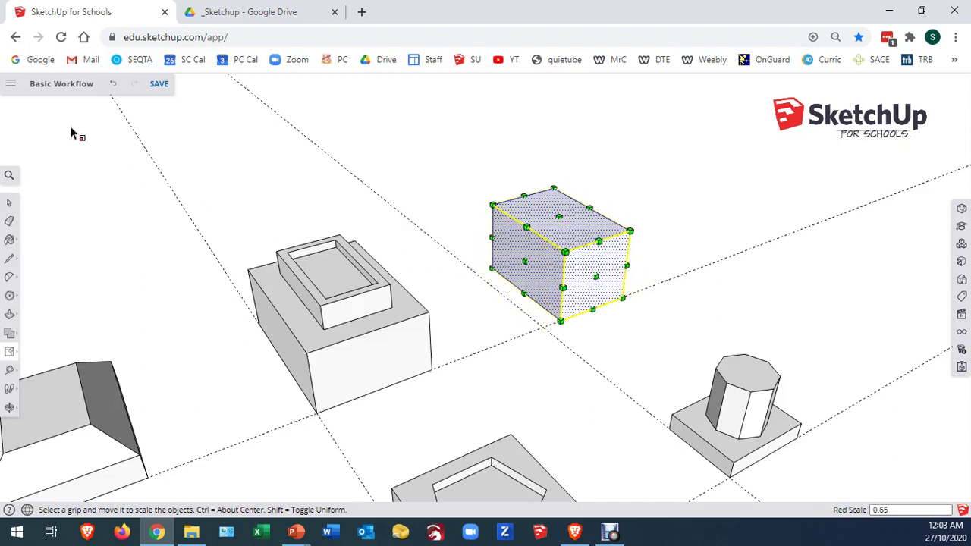
left_click(113, 85)
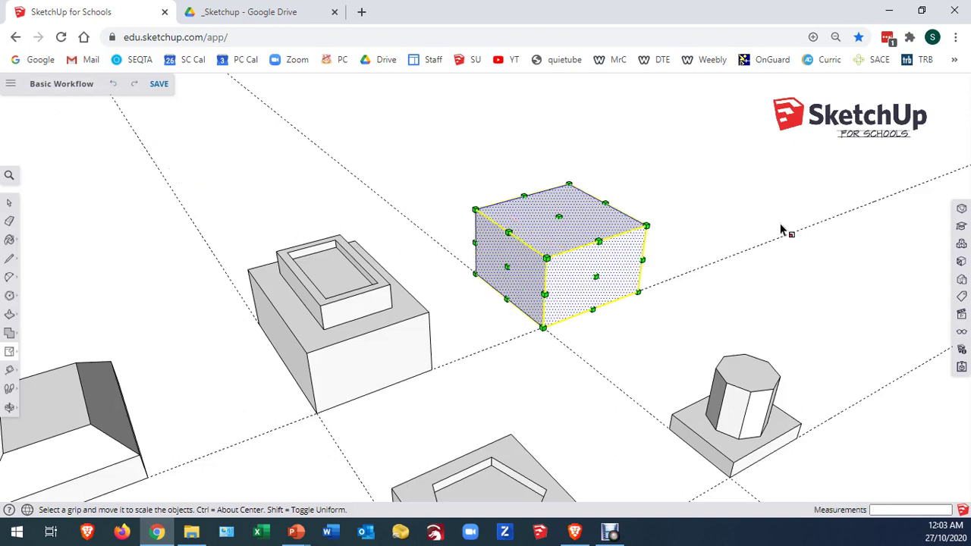
key("space")
left_click(729, 226)
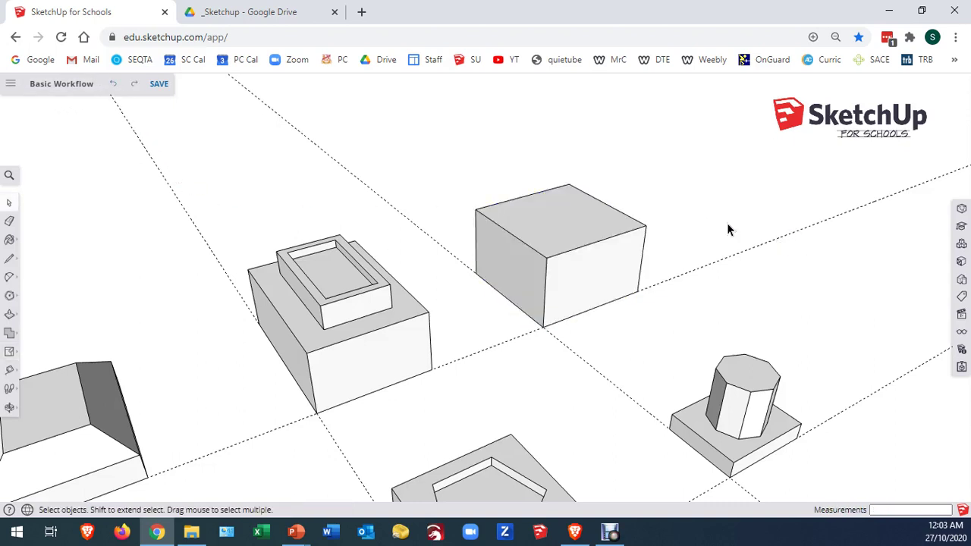
Step: Try scaling only the plain block's top face, first to about 0.83 along red and again uniformly to about 0.81, undoing each attempt
left_click(567, 233)
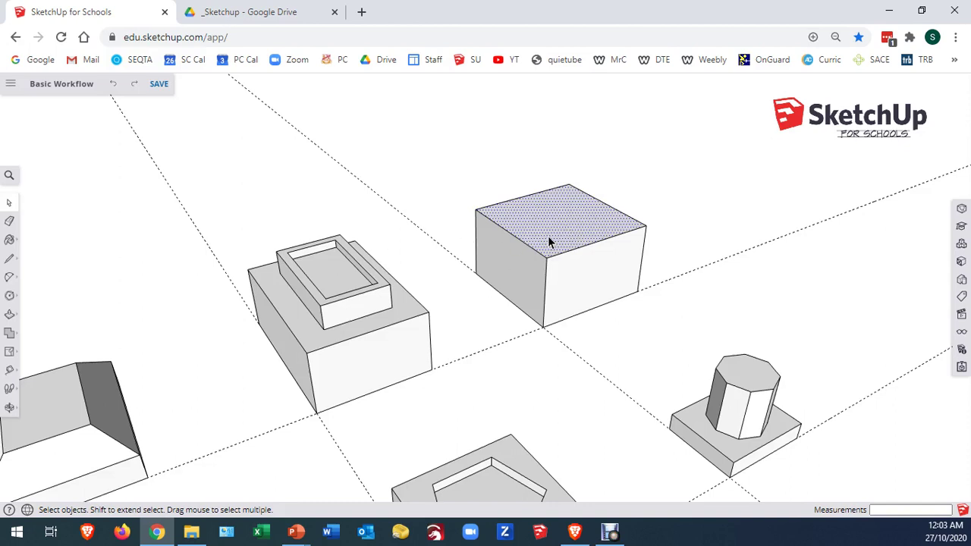
left_click(687, 230)
left_click(581, 227)
left_click(10, 352)
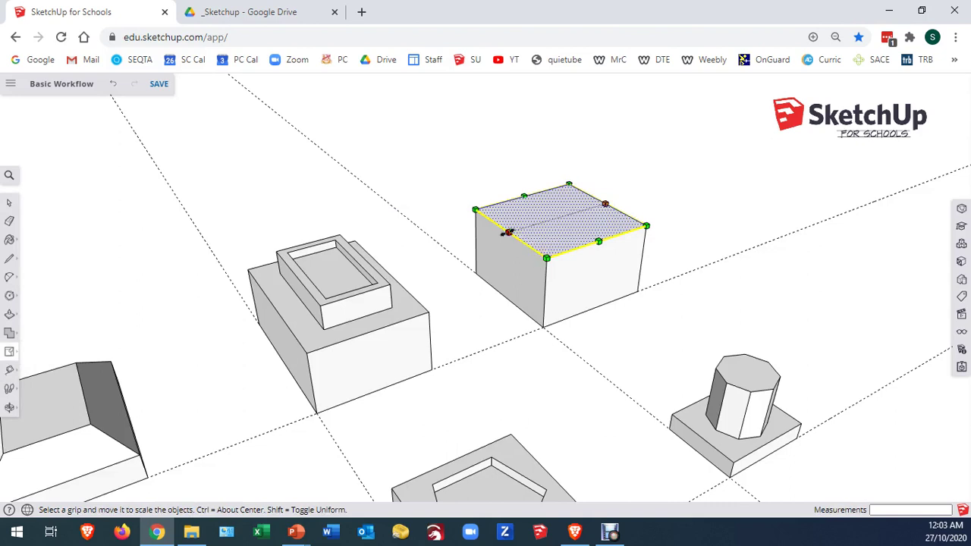
left_click_drag(509, 232, 485, 230)
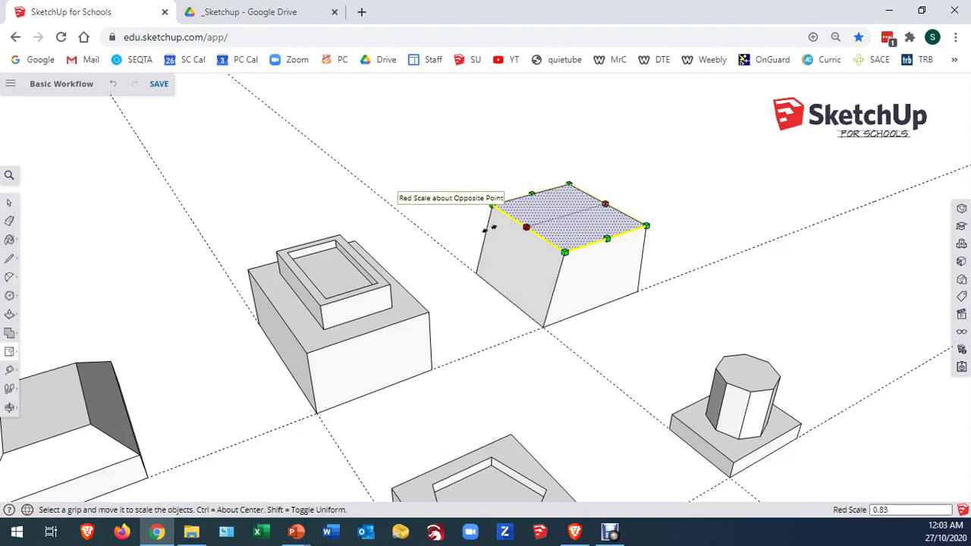
left_click(113, 85)
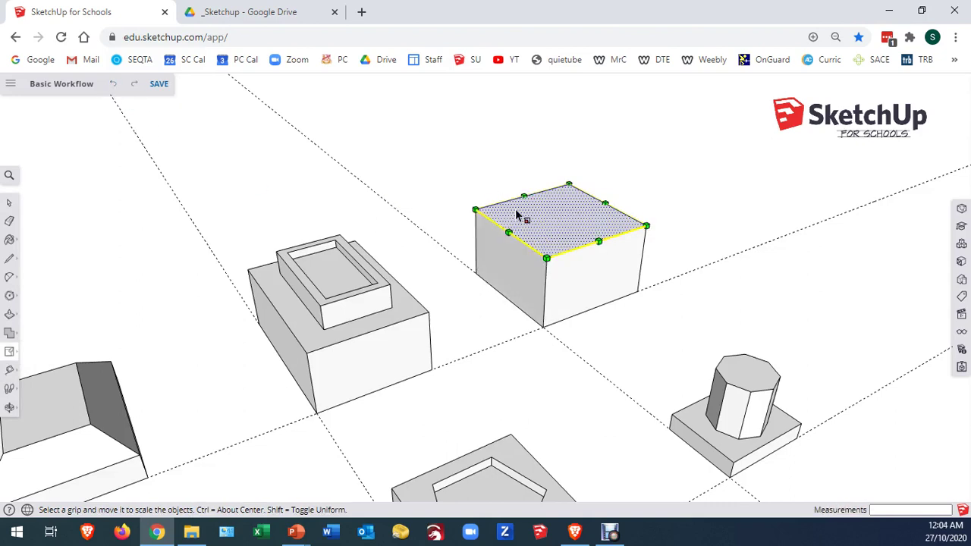
left_click_drag(547, 258, 545, 243)
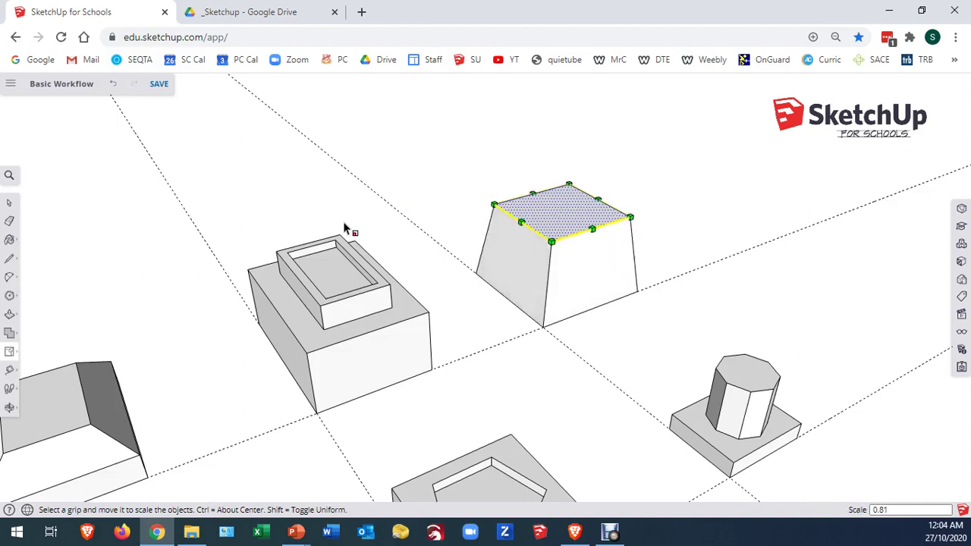
left_click(113, 85)
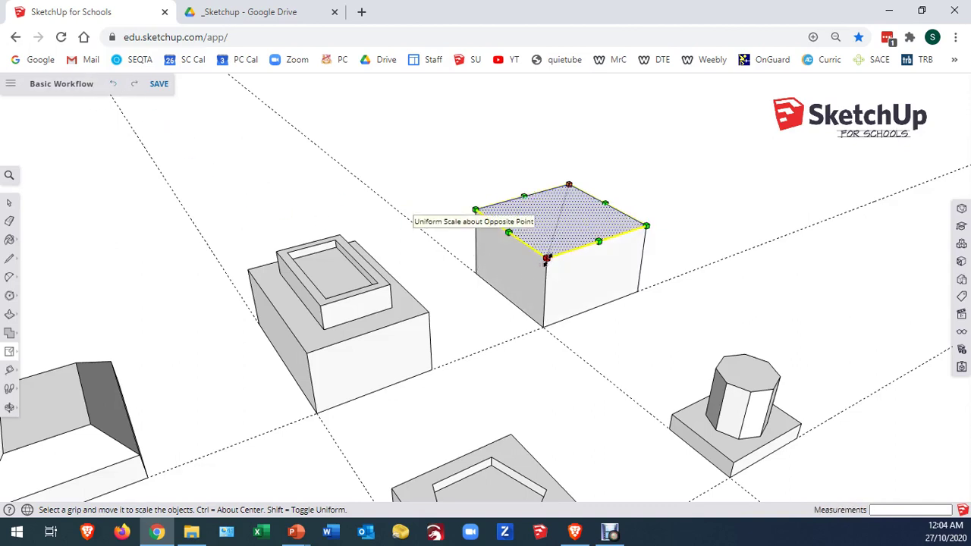
Step: Try scaling the plain block's top face uniformly about its center, applying a factor of 0.5, and undo both scalings
key("ctrl")
left_click_drag(554, 253, 579, 244, "ctrl")
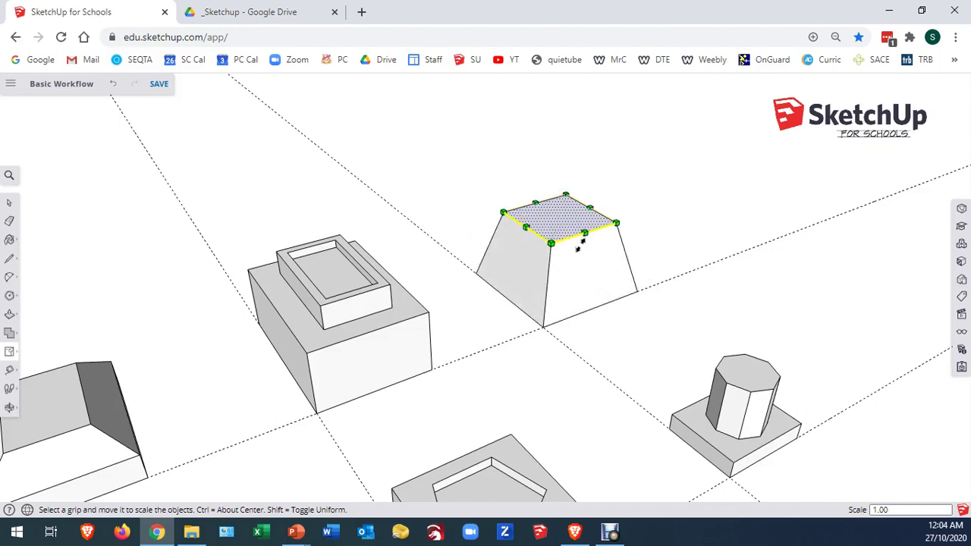
type(".5")
key("Return")
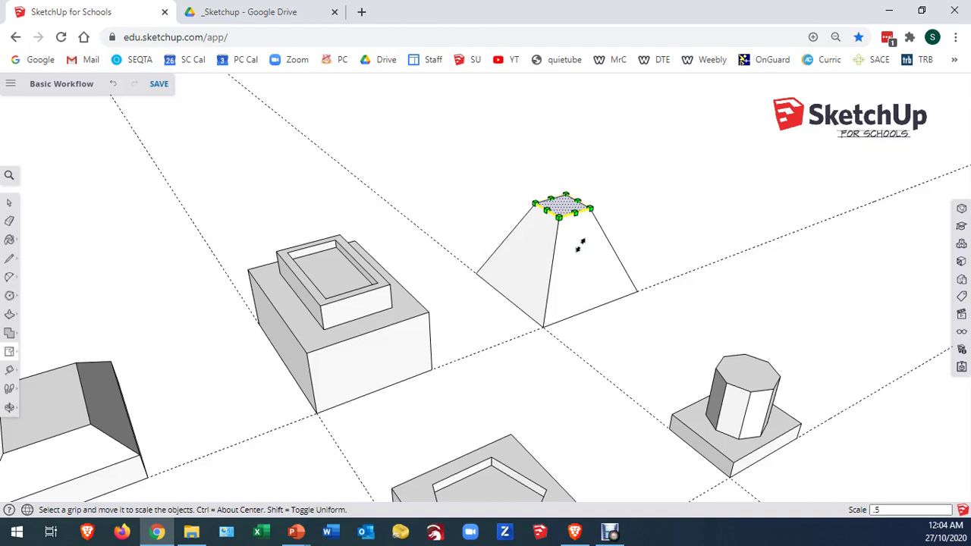
middle_click_drag(670, 335, 494, 371)
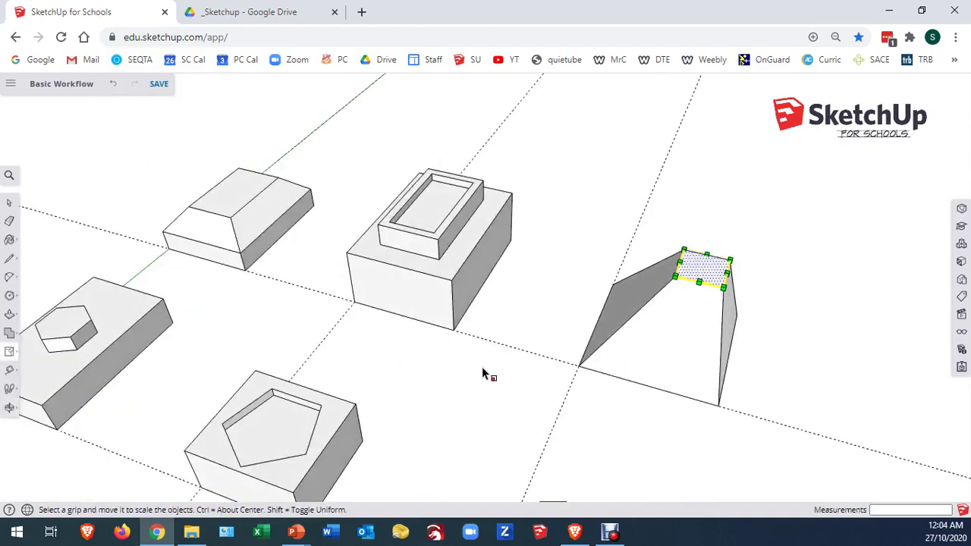
key("ctrl+z")
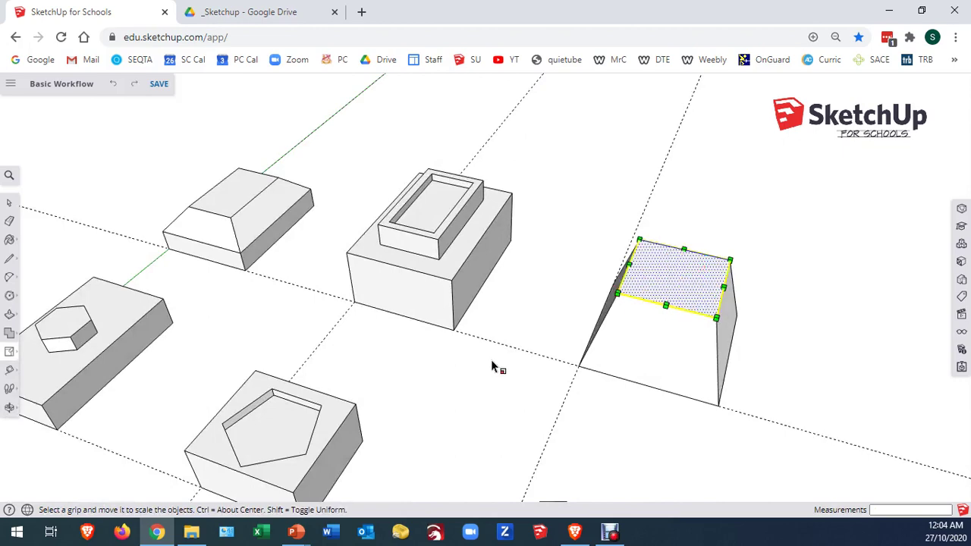
key("ctrl+z")
middle_click_drag(491, 363, 686, 319)
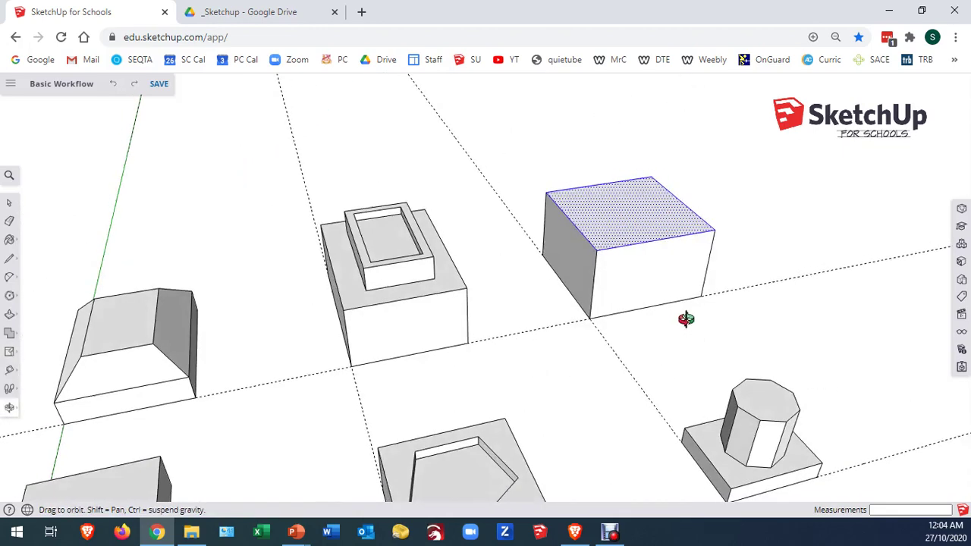
Step: Try scaling the plain block's selected top face uniformly about its center by a factor of 0.5
key("s")
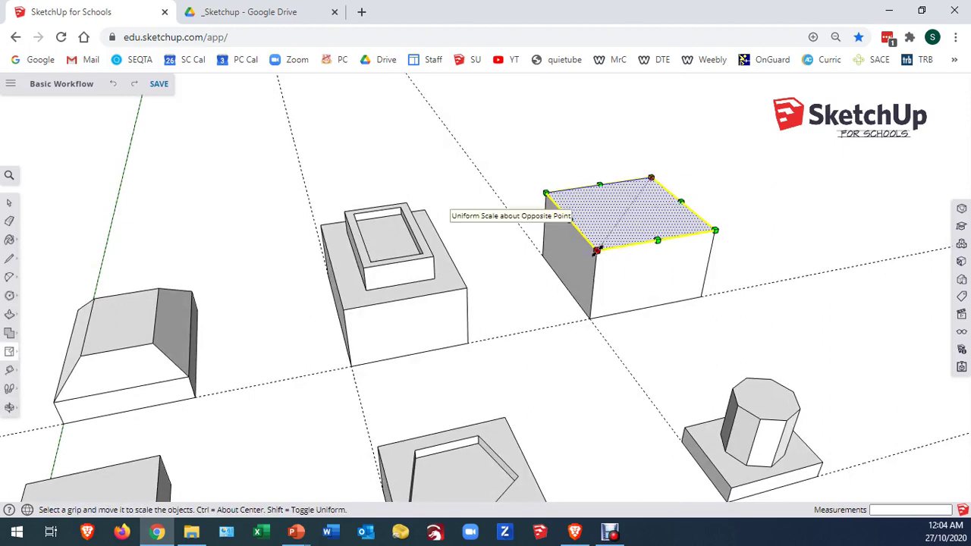
left_click_drag(596, 251, 608, 237, "ctrl")
type(".5")
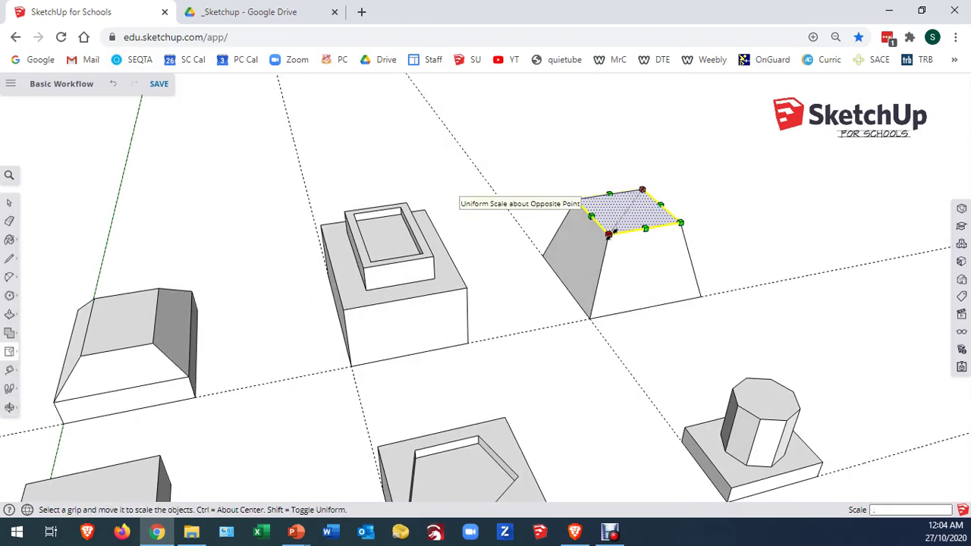
key("Return")
middle_click_drag(826, 310, 488, 275)
left_click(10, 203)
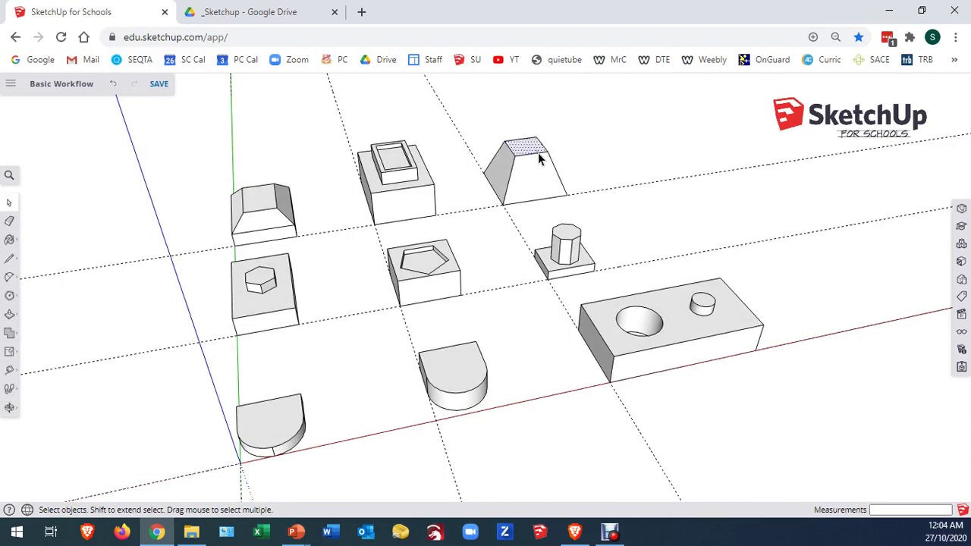
Step: Check the lengths of the tapered block's front base edge and front top edge in Entity Info, and close the readout
scroll(531, 156, "up", 5)
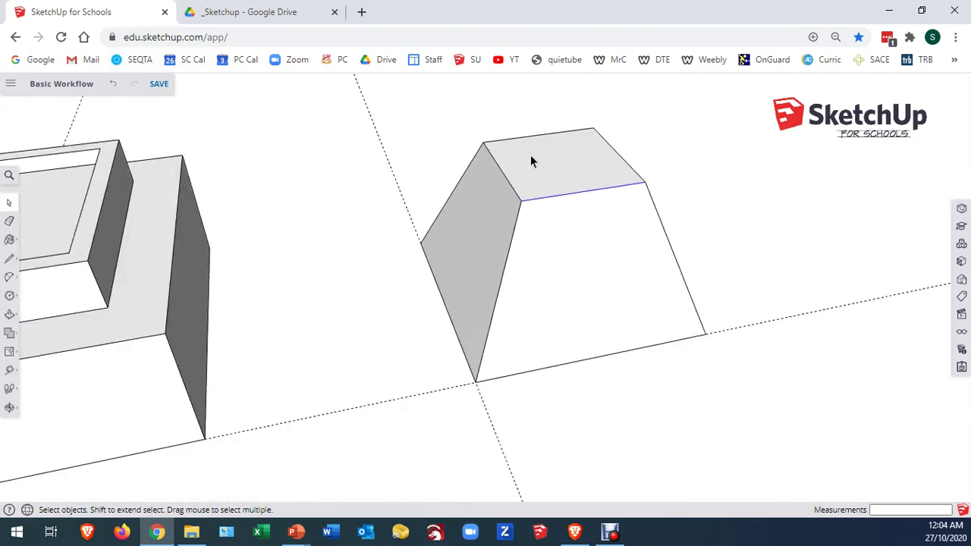
left_click(552, 198)
left_click(835, 194)
left_click(961, 208)
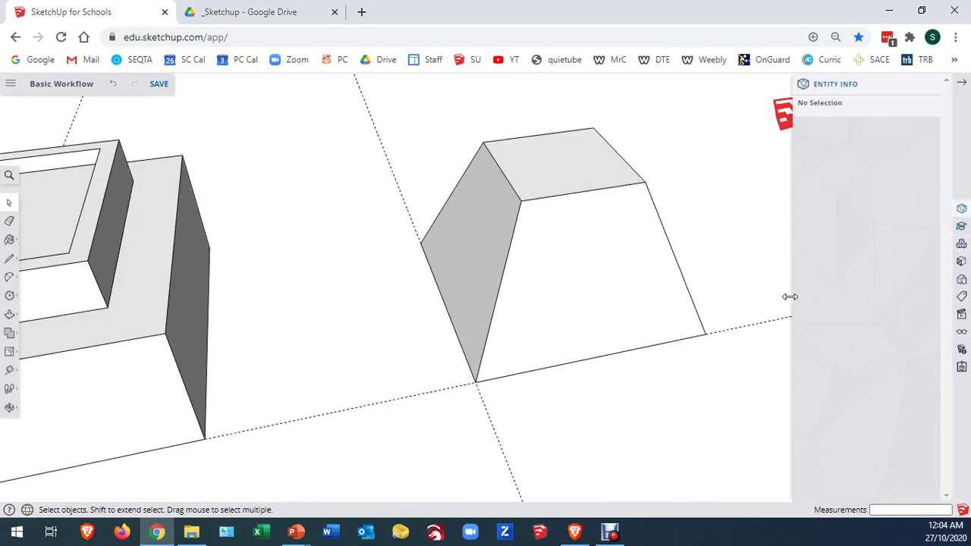
left_click(681, 343)
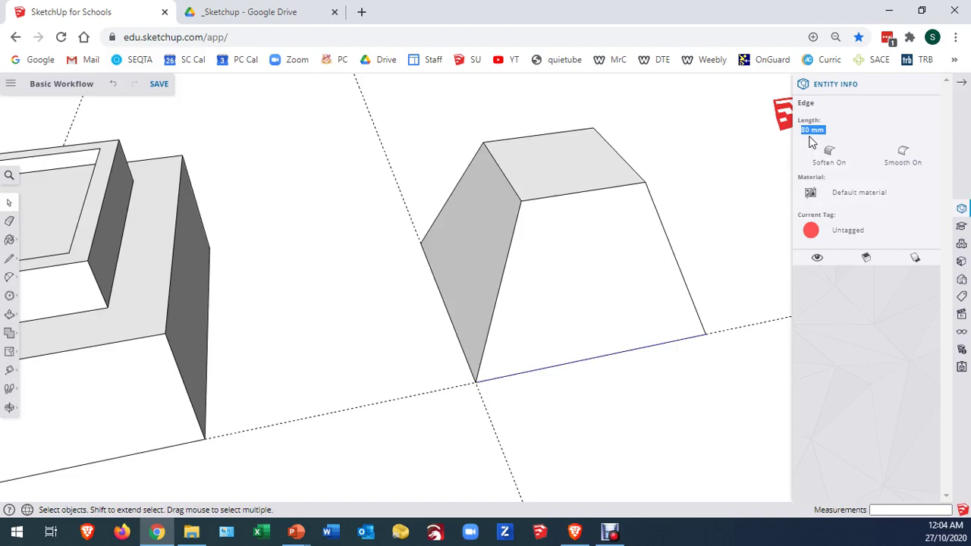
left_click(631, 183)
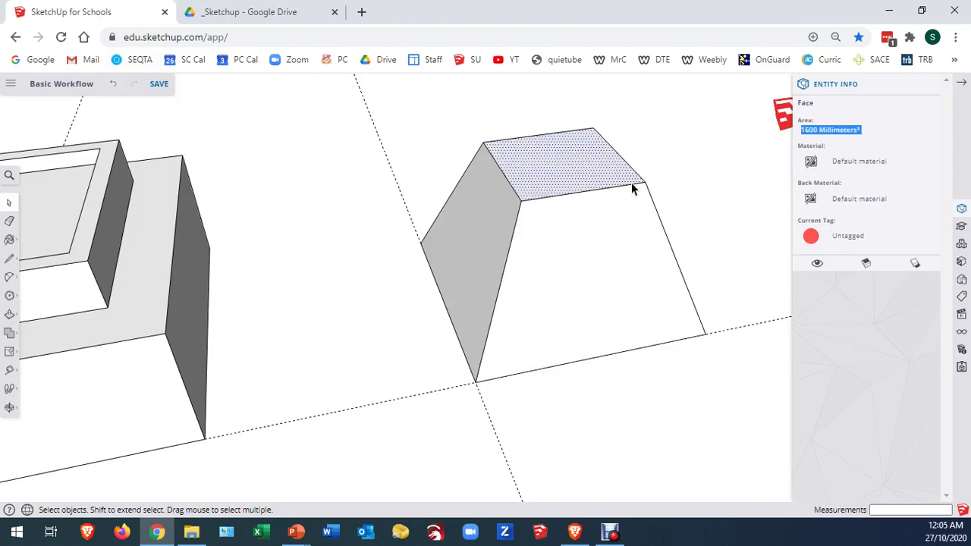
left_click(631, 185)
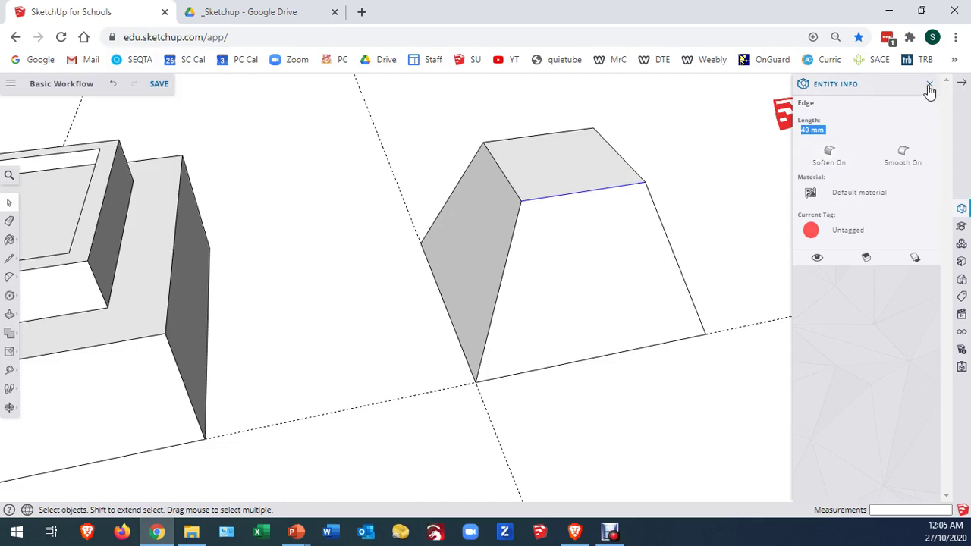
left_click(930, 85)
Step: Undo the last scaling of the tapered block's top face
middle_click_drag(410, 286, 519, 262)
scroll(523, 264, "down", 8)
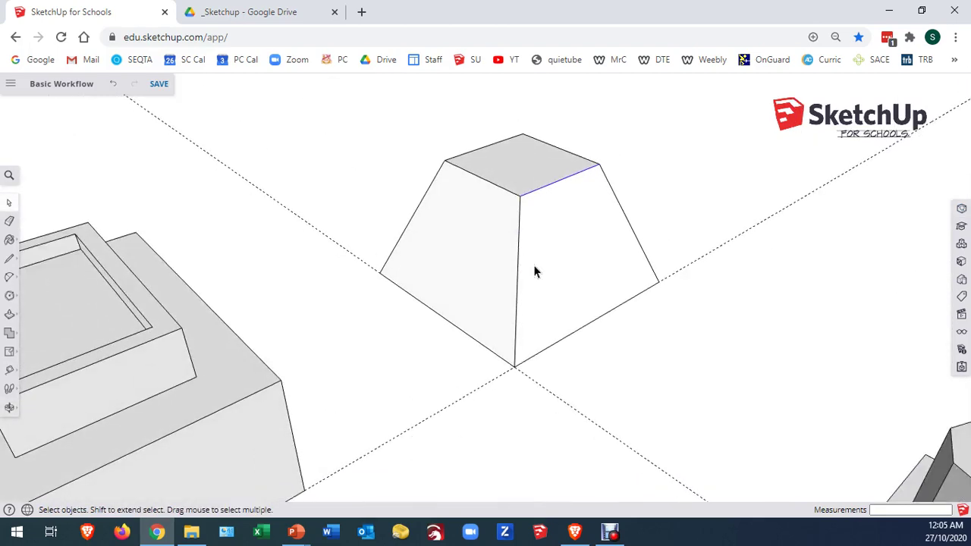
middle_click_drag(539, 332, 499, 245)
key("ctrl+z")
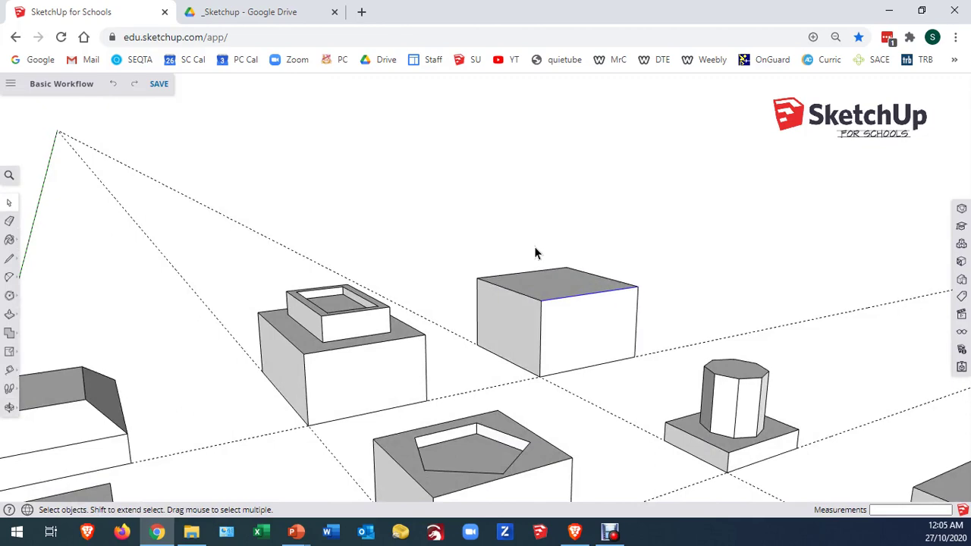
Step: Taper the plain block by scaling its top face uniformly about the center to 0.5, and switch to PowerPoint
middle_click_drag(566, 288, 569, 267)
left_click(569, 267)
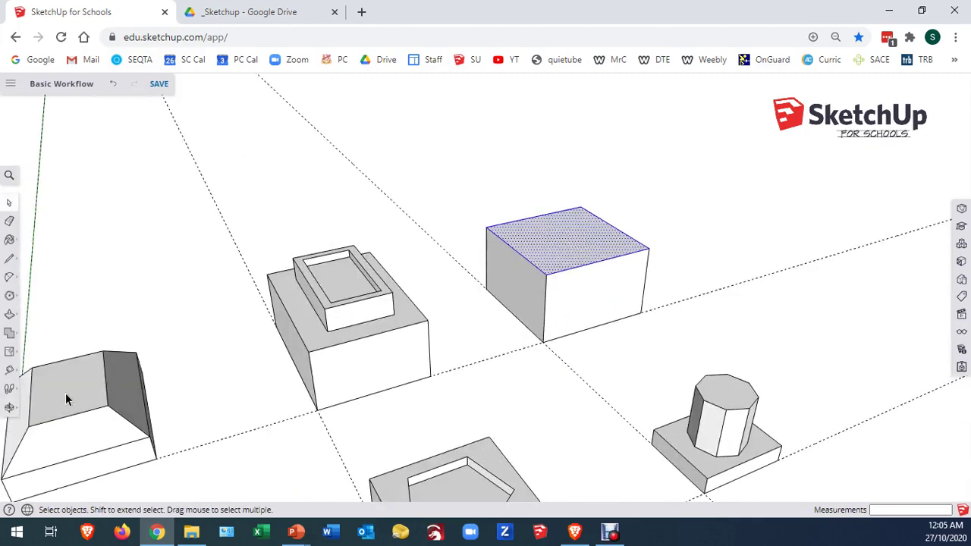
left_click(9, 351)
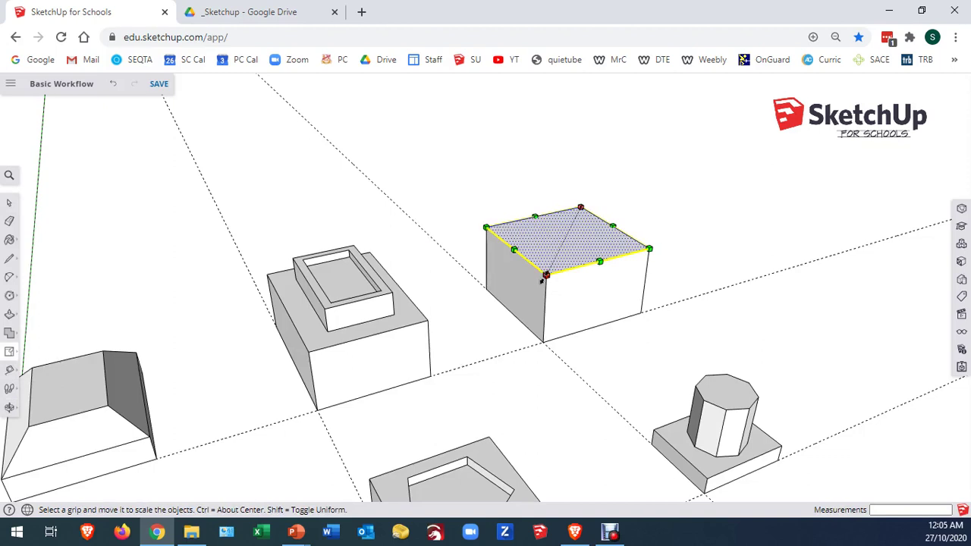
key("ctrl")
left_click_drag(544, 276, 552, 261, "ctrl")
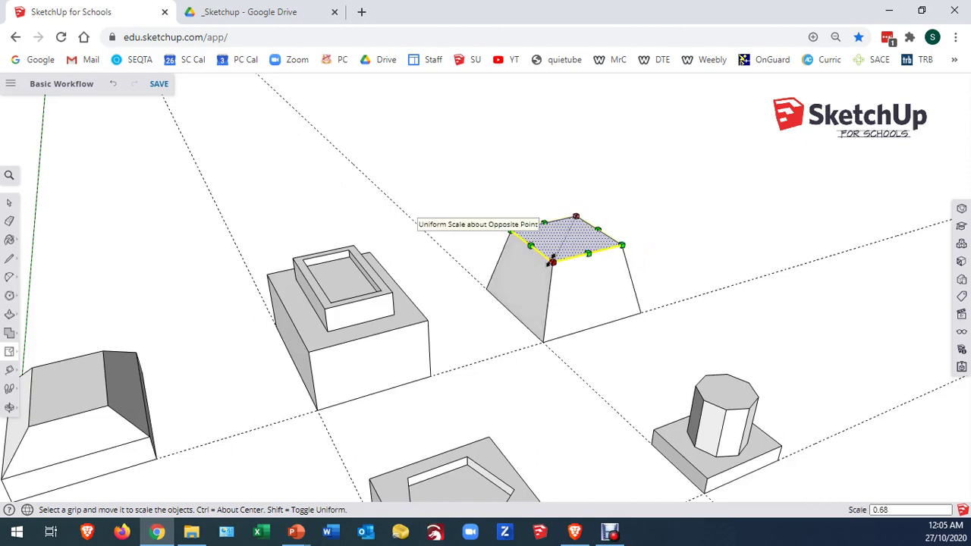
type("0.5")
key("Return")
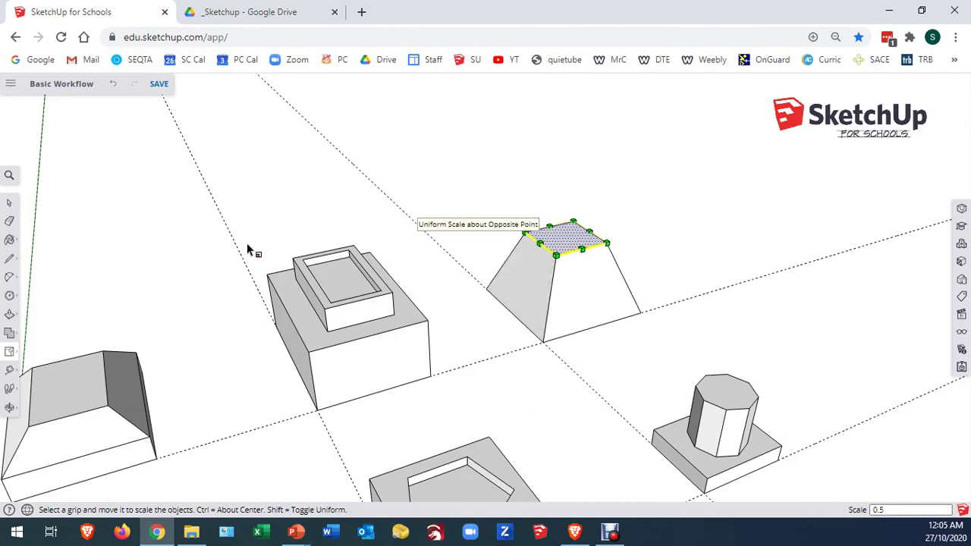
left_click(9, 203)
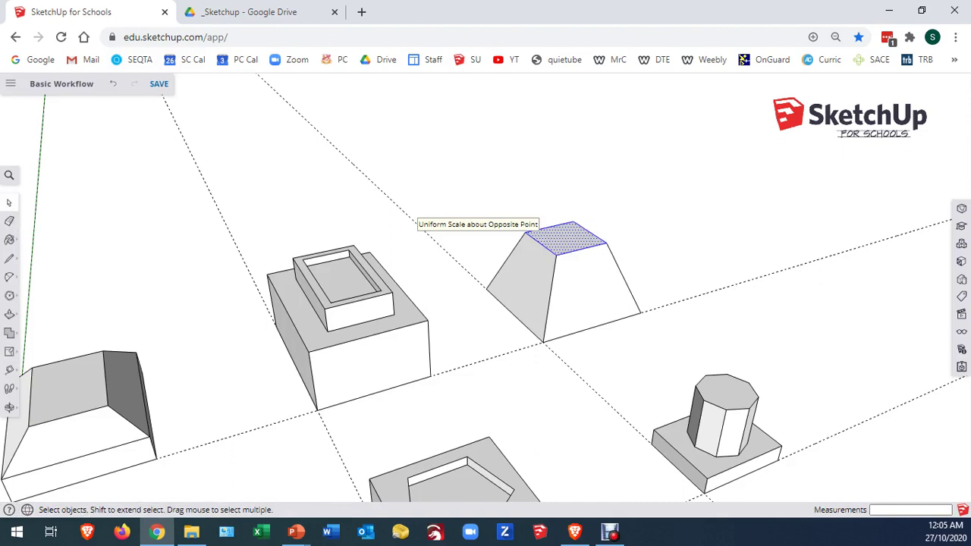
key("alt+Tab")
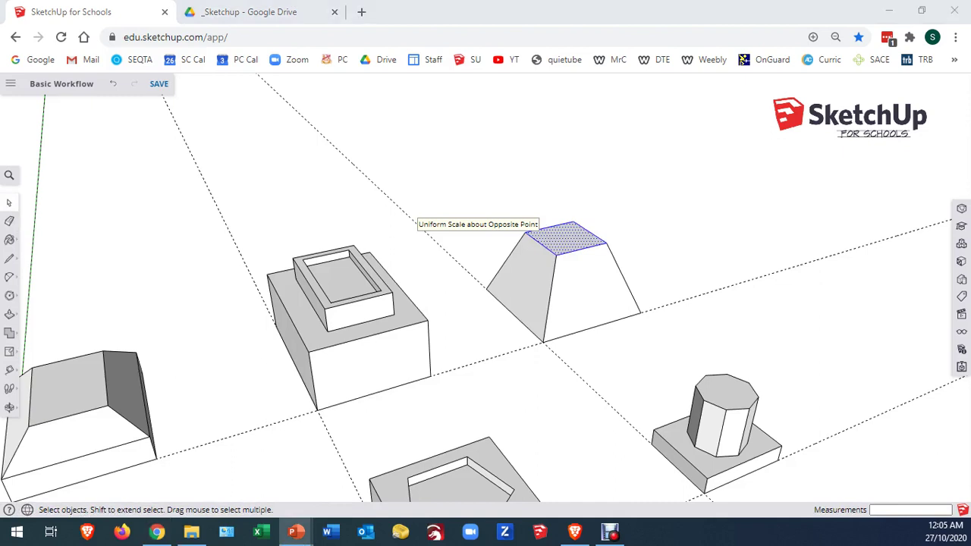